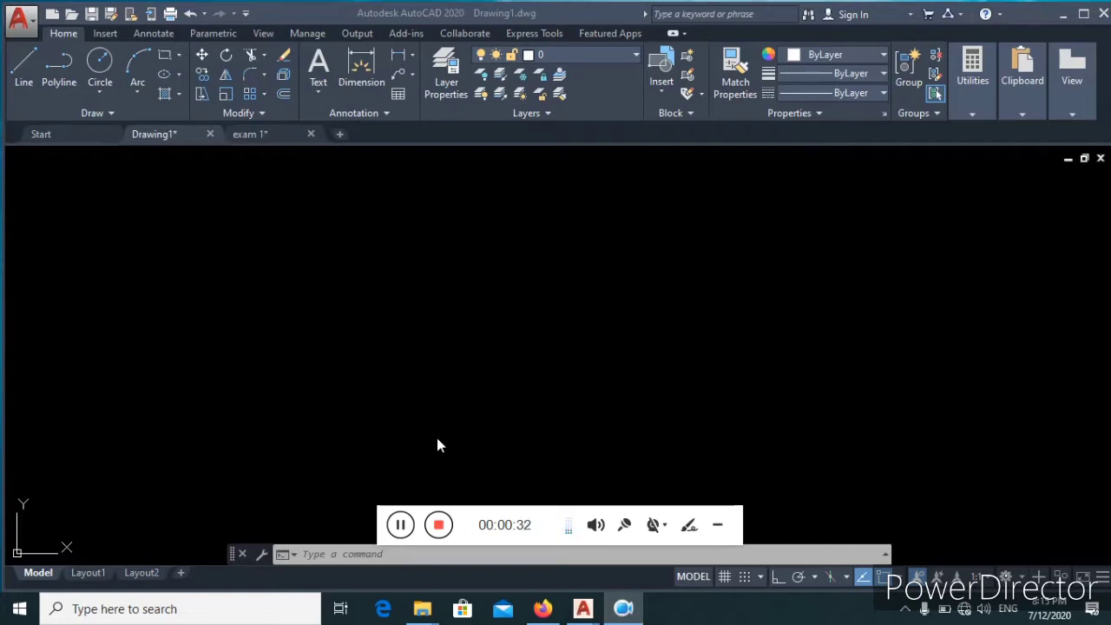
Step: Start a circle, cancel it, and browse the Circle methods list without choosing one
{"action": "left_click", "coordinate": [718, 525]}
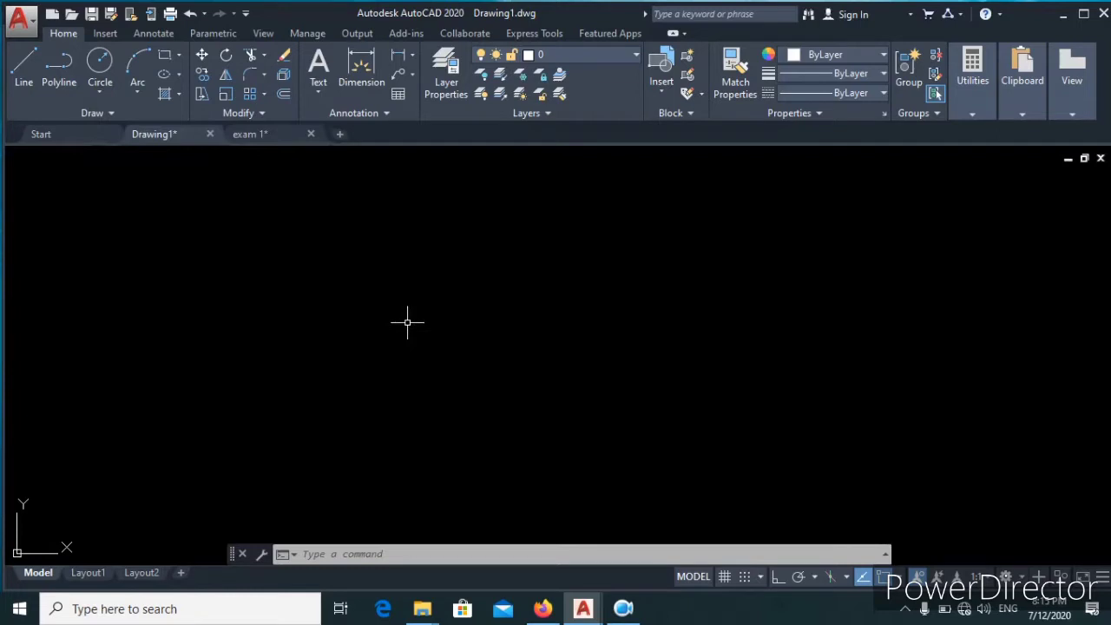
{"action": "type", "text": "c"}
{"action": "key", "text": "Return"}
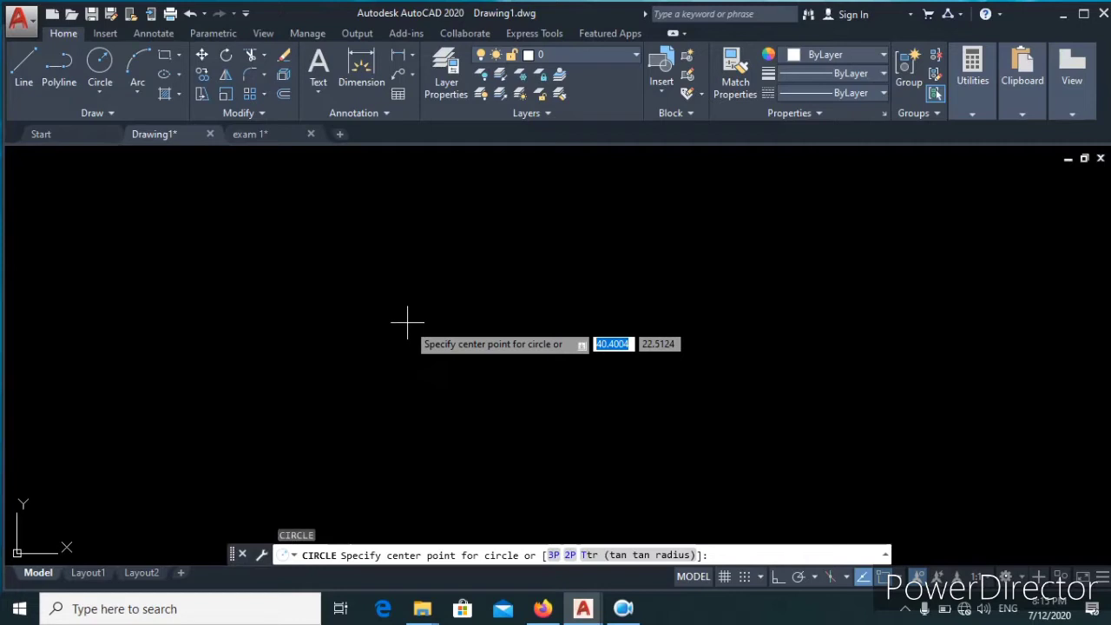
{"action": "key", "text": "Escape"}
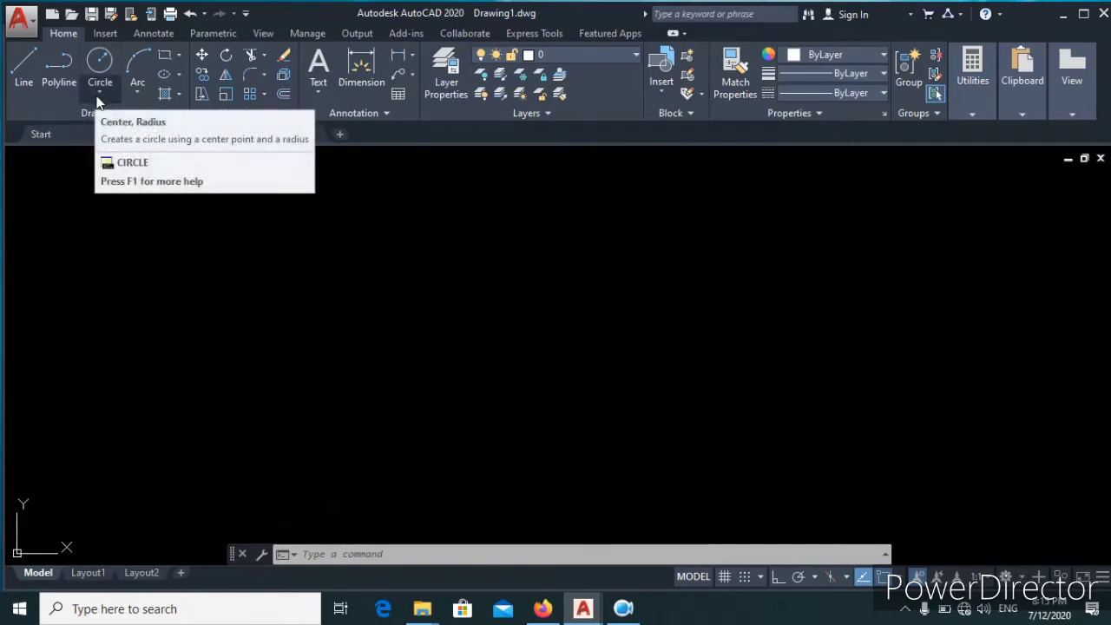
{"action": "mouse_move", "coordinate": [99, 69]}
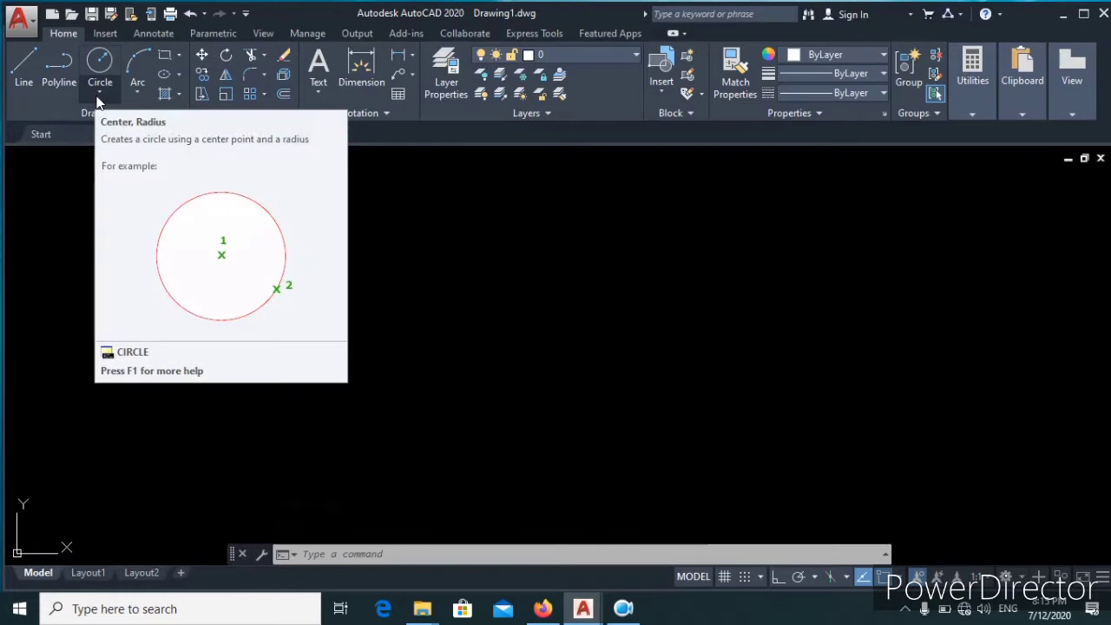
{"action": "left_click", "coordinate": [97, 96]}
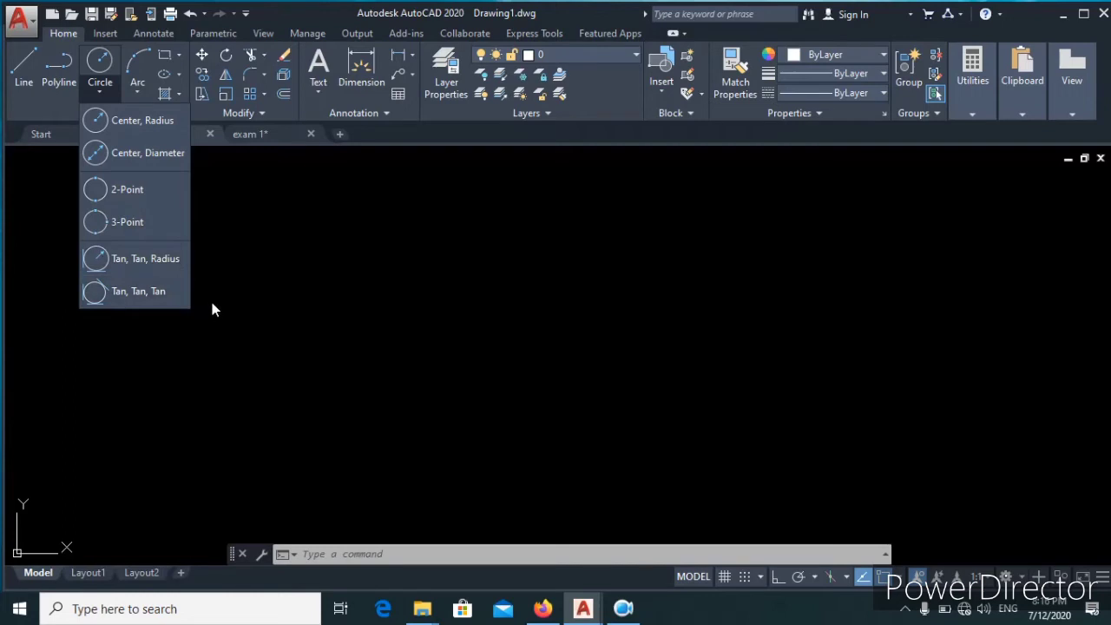
{"action": "left_click", "coordinate": [251, 309]}
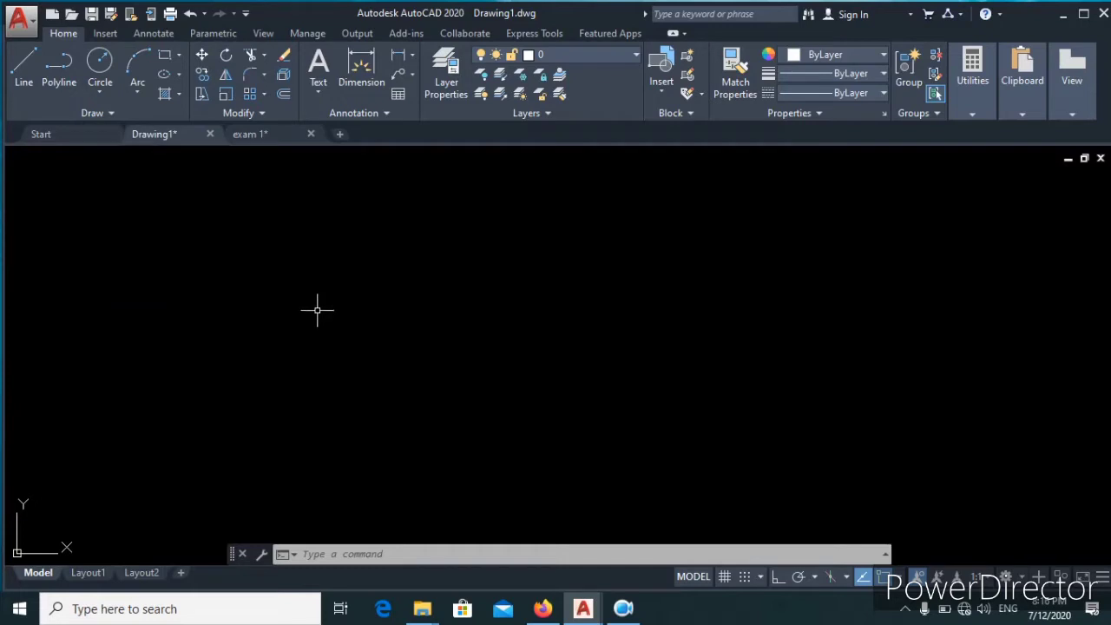
Step: Draw a circle of radius 5 centred on a picked point in the drawing
{"action": "type", "text": "c"}
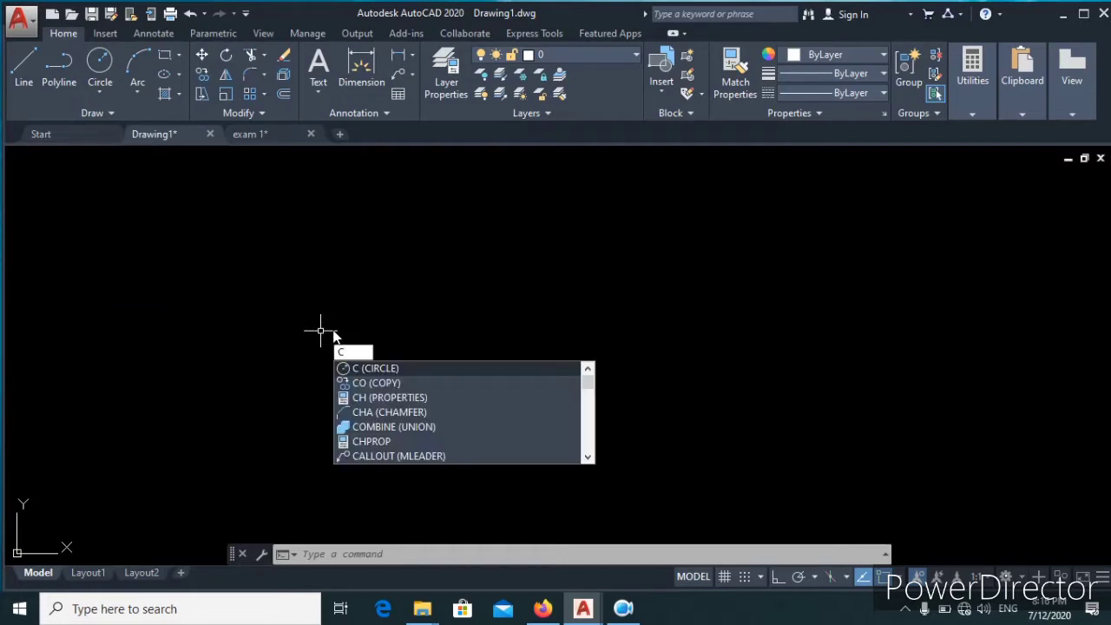
{"action": "key", "text": "Return"}
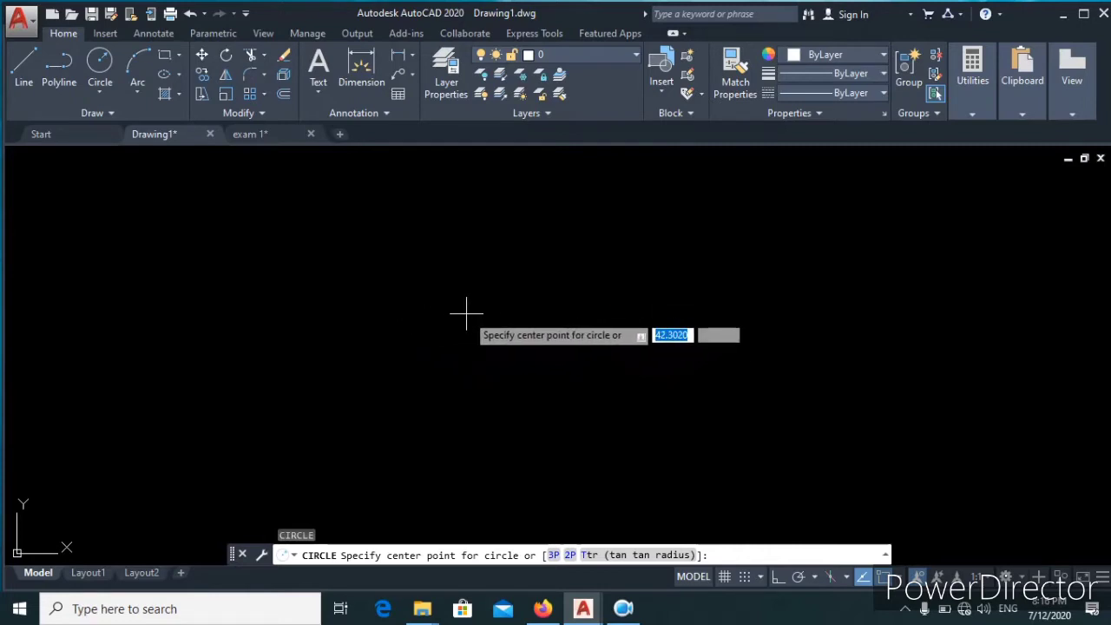
{"action": "left_click", "coordinate": [467, 321]}
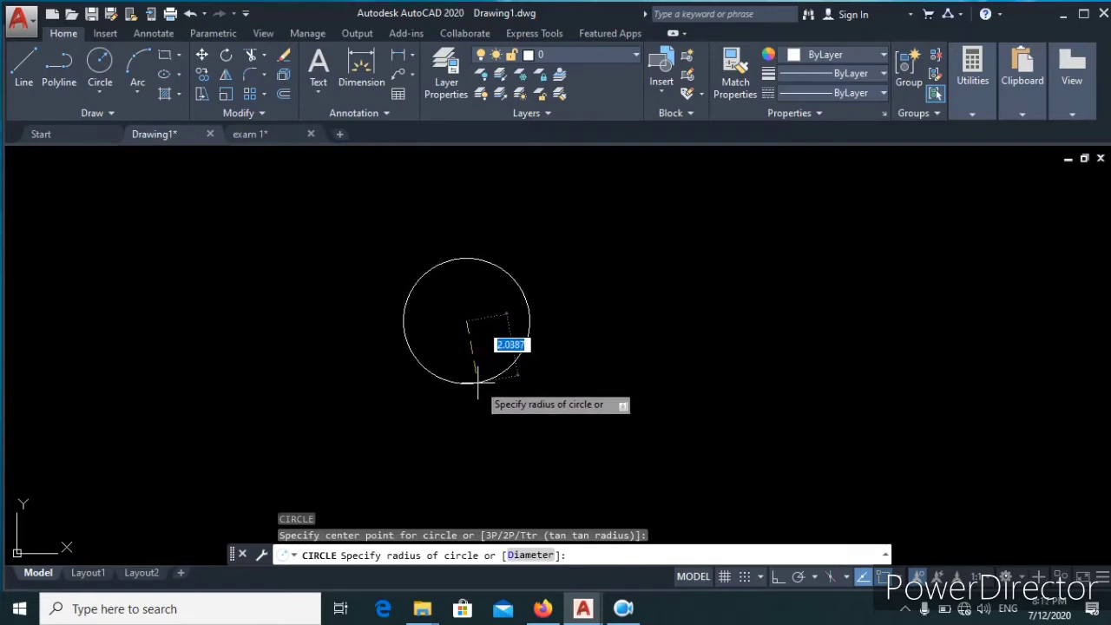
{"action": "type", "text": "5"}
{"action": "key", "text": "Return"}
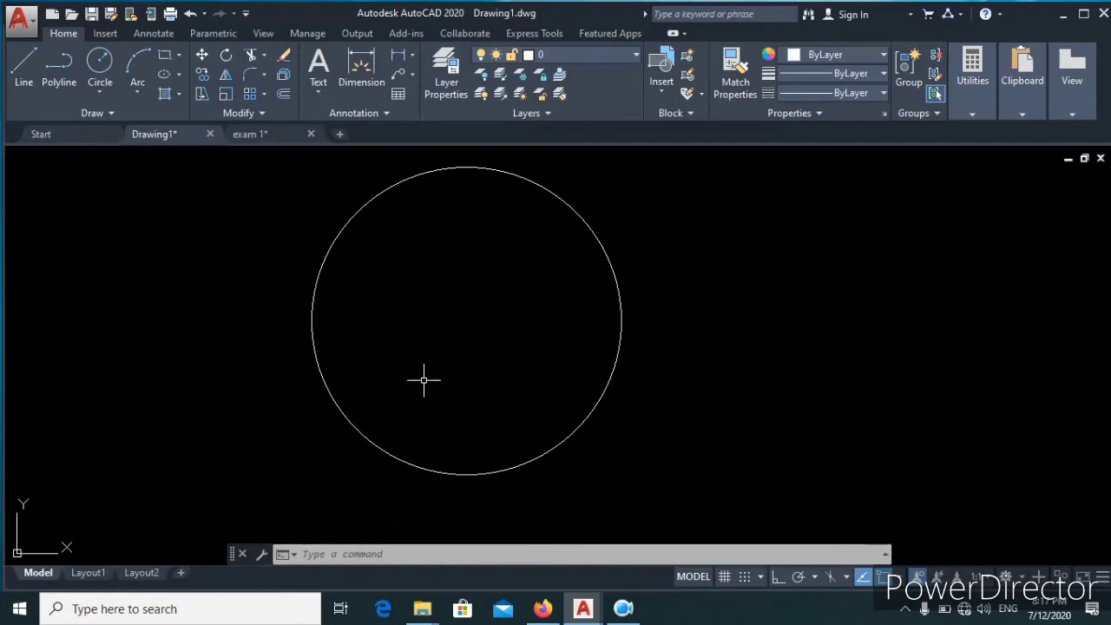
{"action": "scroll", "coordinate": [419, 379], "scroll_direction": "down", "scroll_amount": 2}
{"action": "scroll", "coordinate": [625, 365], "scroll_direction": "up", "scroll_amount": 2}
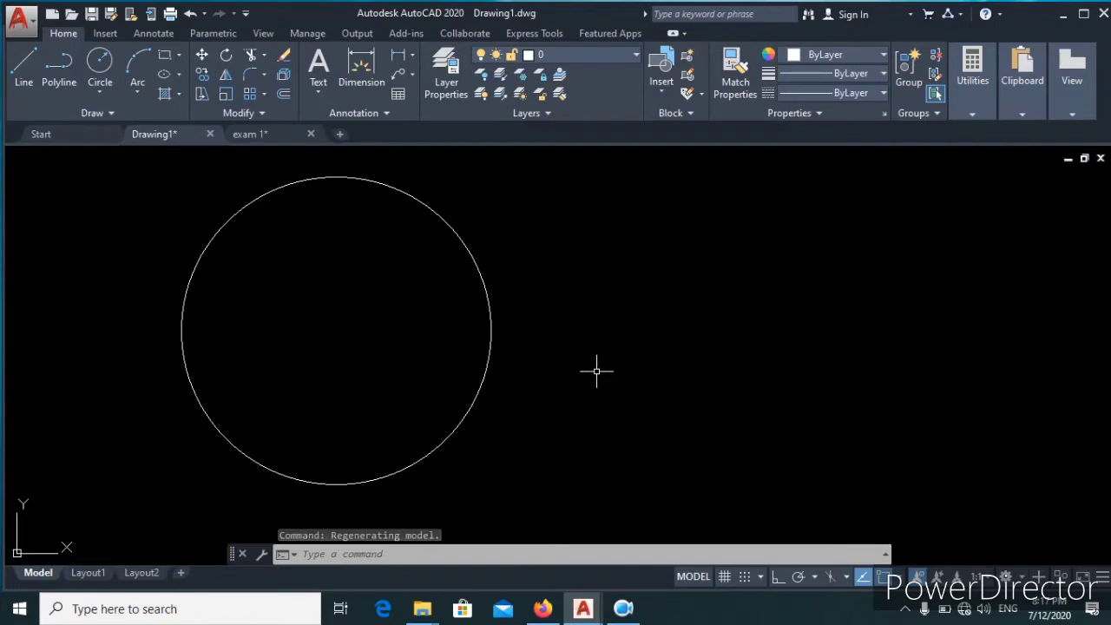
Step: Draw another radius-5 circle centred to the right of the first circle
{"action": "type", "text": "c"}
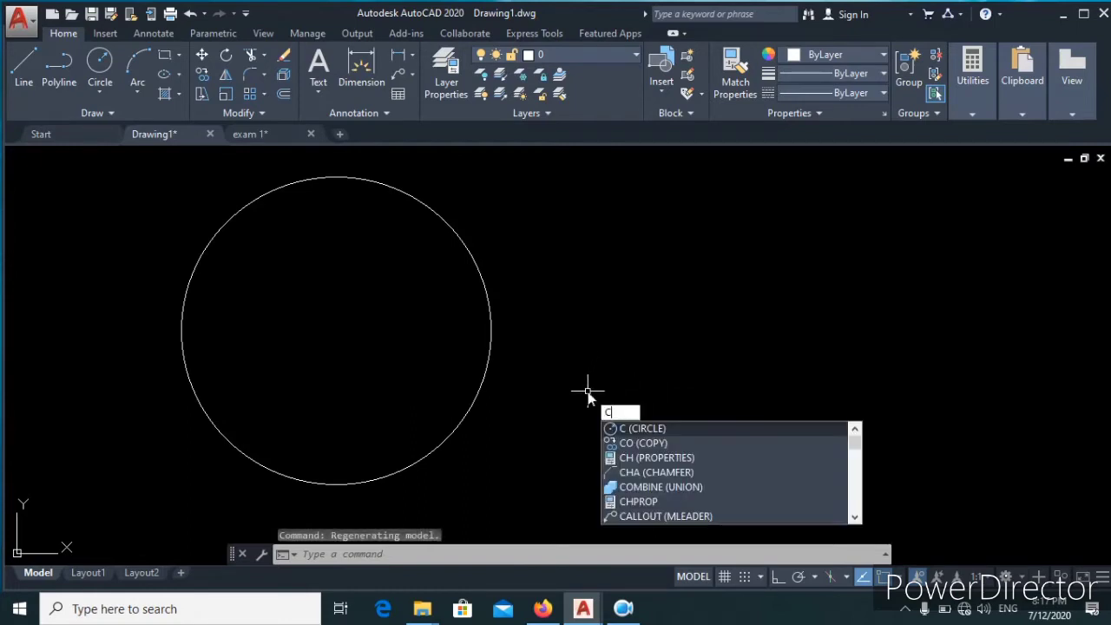
{"action": "key", "text": "Return"}
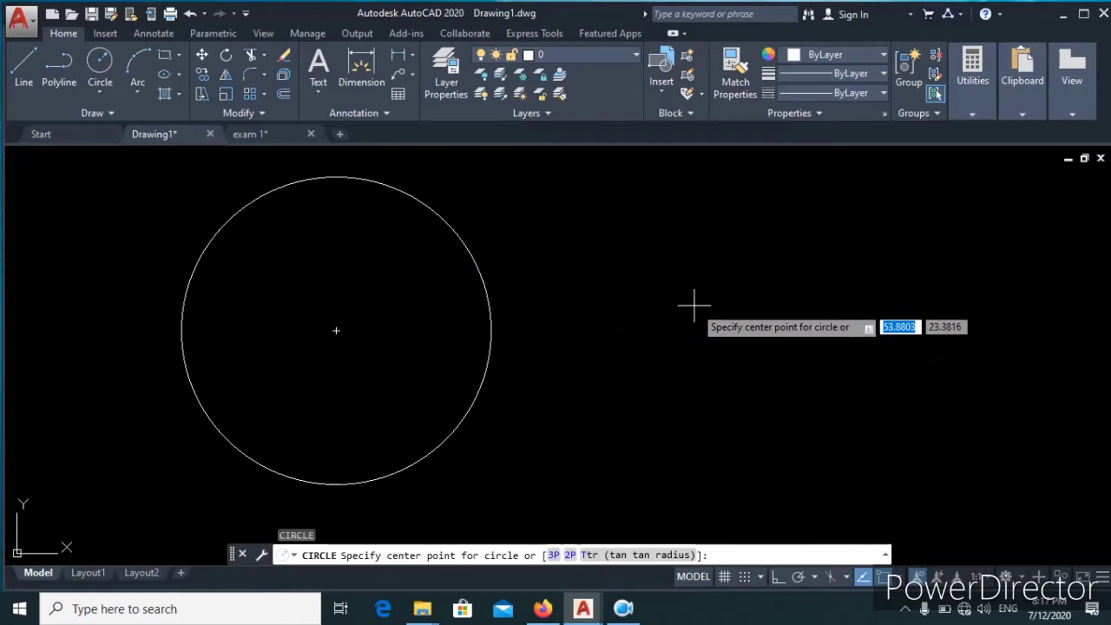
{"action": "left_click", "coordinate": [695, 305]}
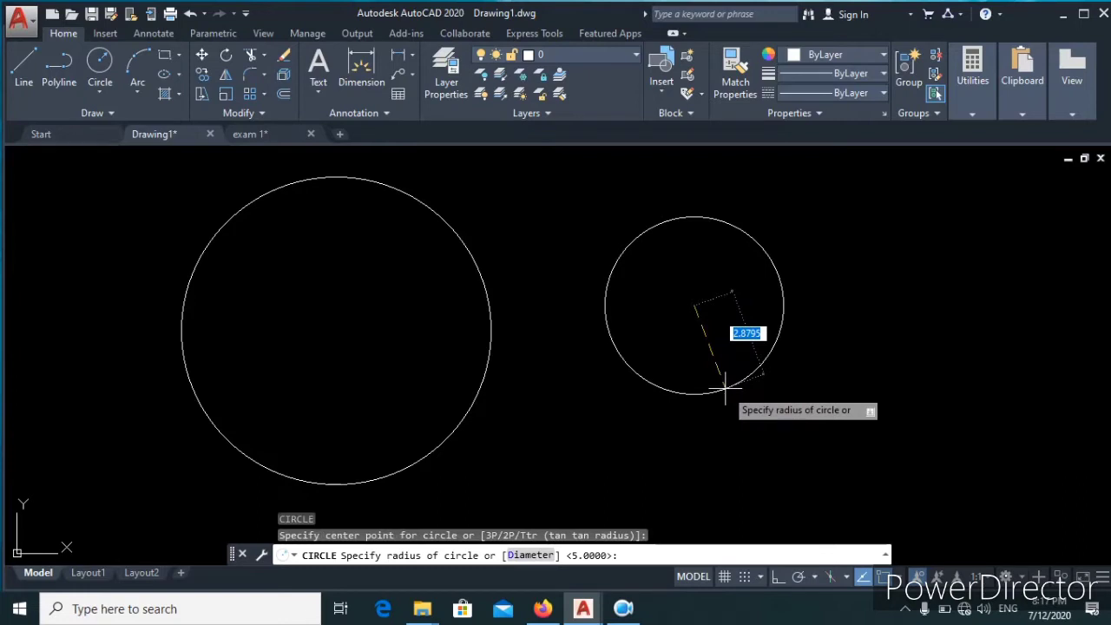
{"action": "type", "text": "5"}
{"action": "key", "text": "Return"}
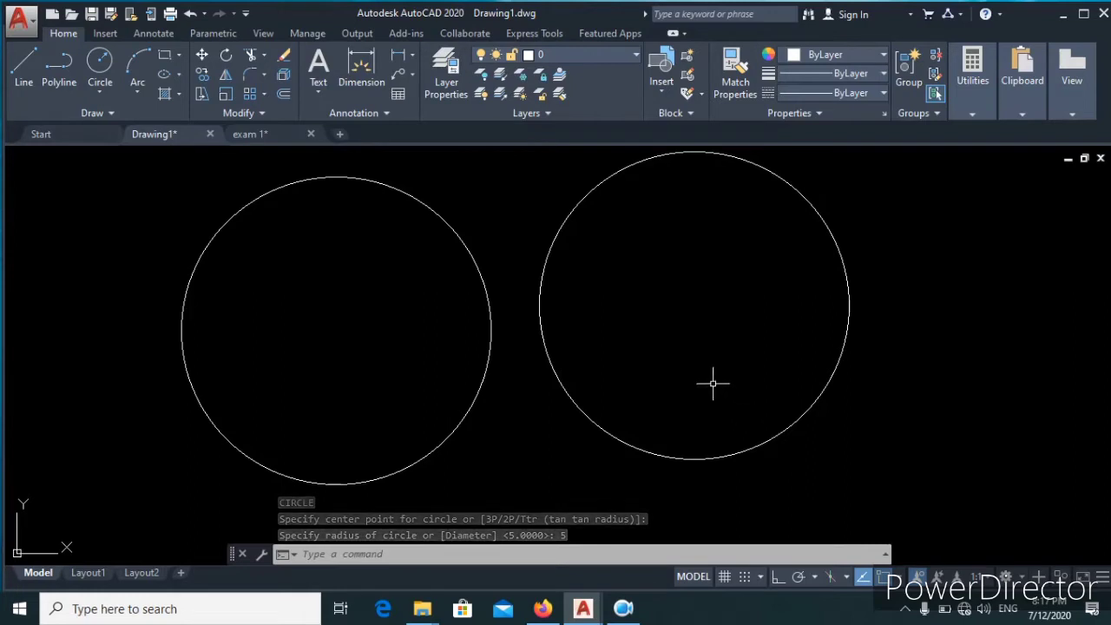
{"action": "scroll", "coordinate": [413, 305], "scroll_direction": "down", "scroll_amount": 2}
{"action": "scroll", "coordinate": [538, 360], "scroll_direction": "down", "scroll_amount": 2}
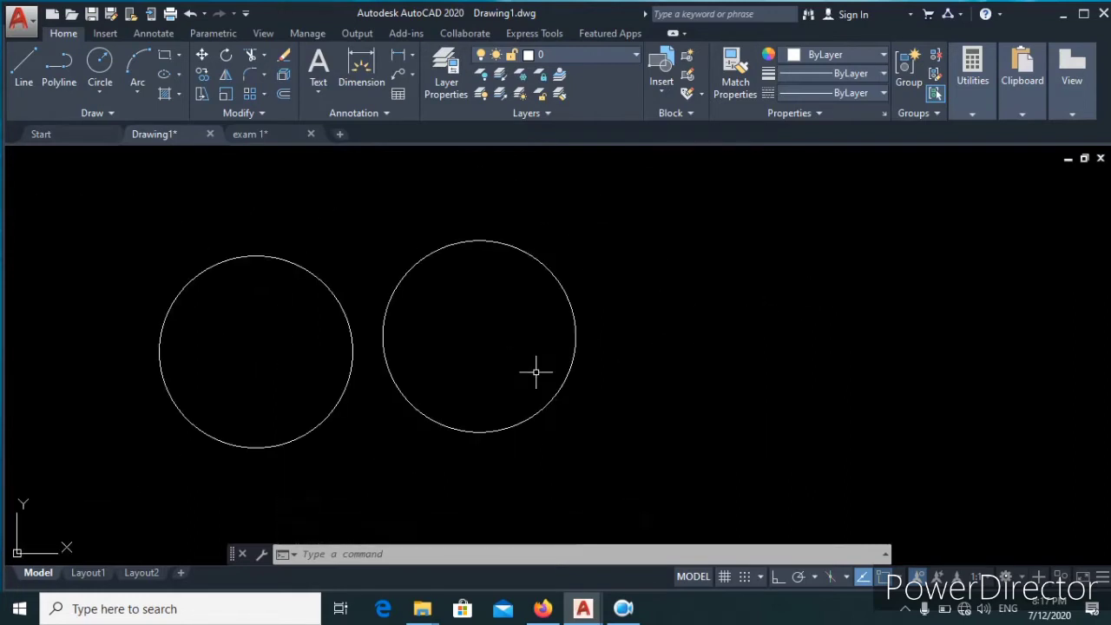
{"action": "scroll", "coordinate": [699, 352], "scroll_direction": "up", "scroll_amount": 2}
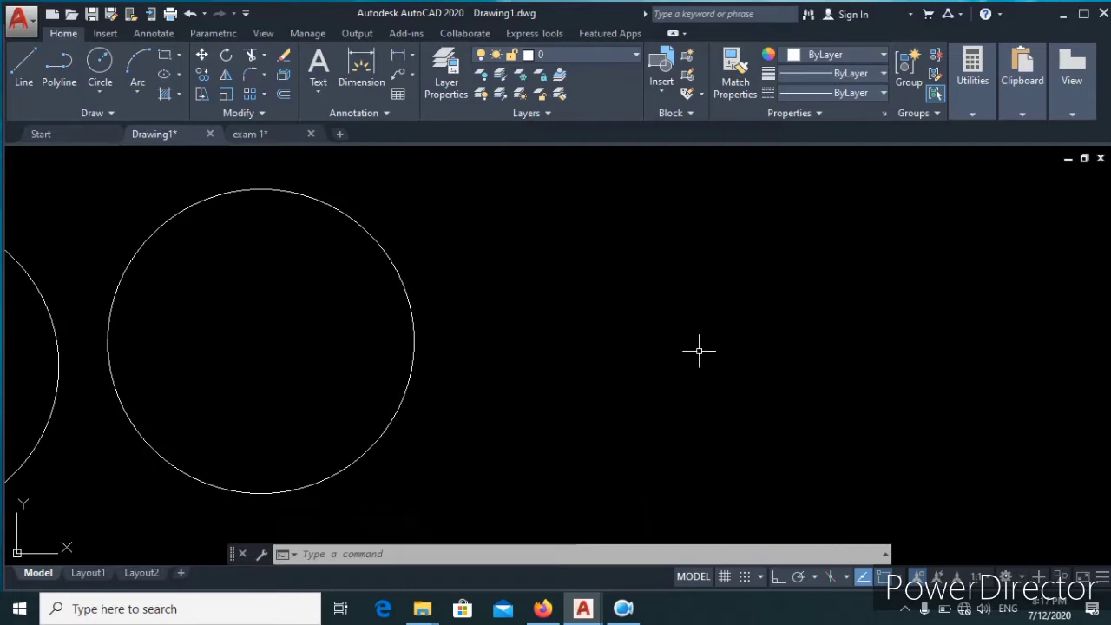
Step: Draw a third circle on the right using the Diameter option, diameter 10
{"action": "type", "text": "c"}
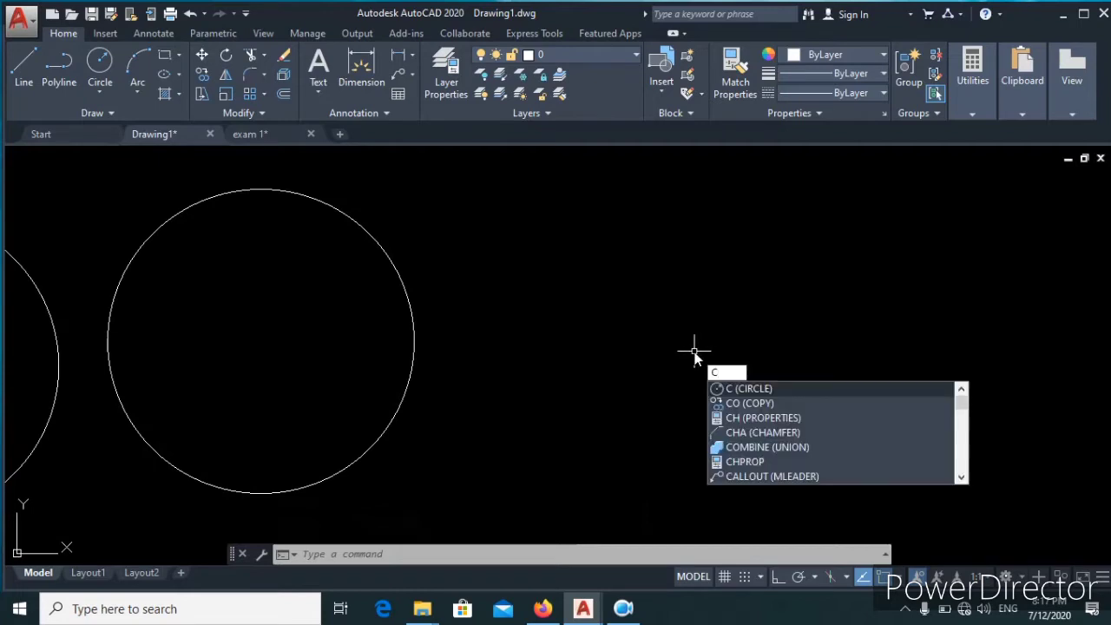
{"action": "key", "text": "Return"}
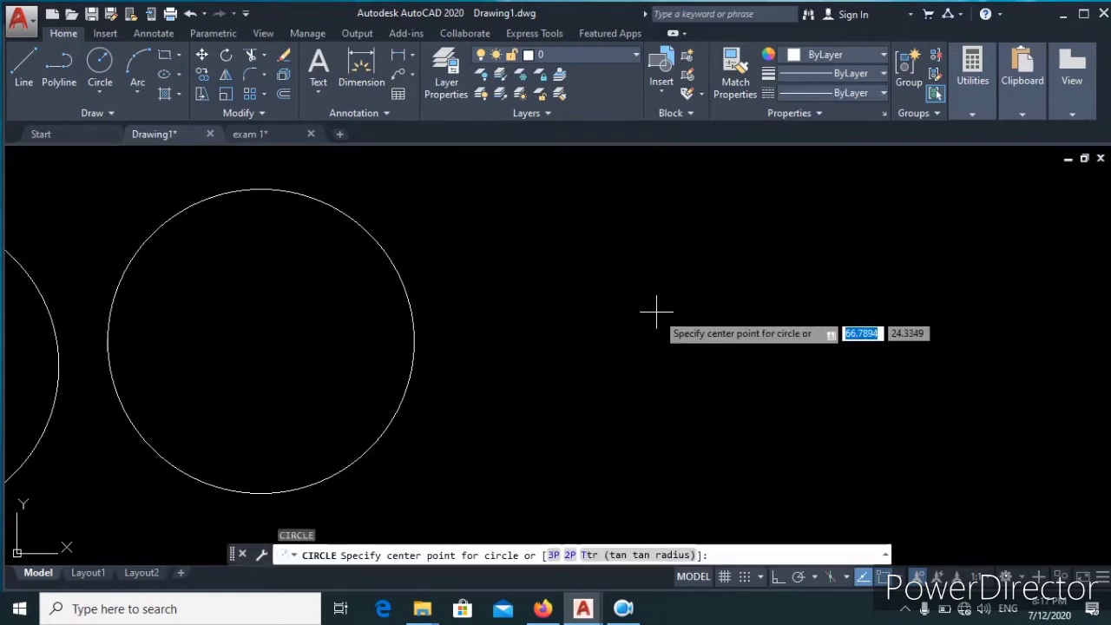
{"action": "left_click", "coordinate": [655, 311]}
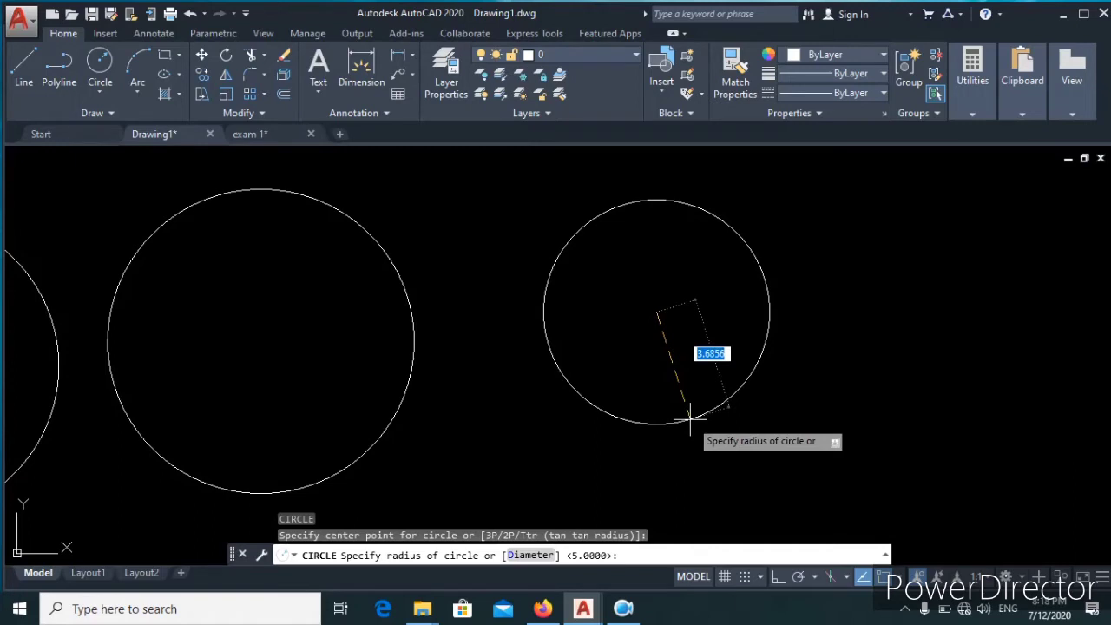
{"action": "type", "text": "D"}
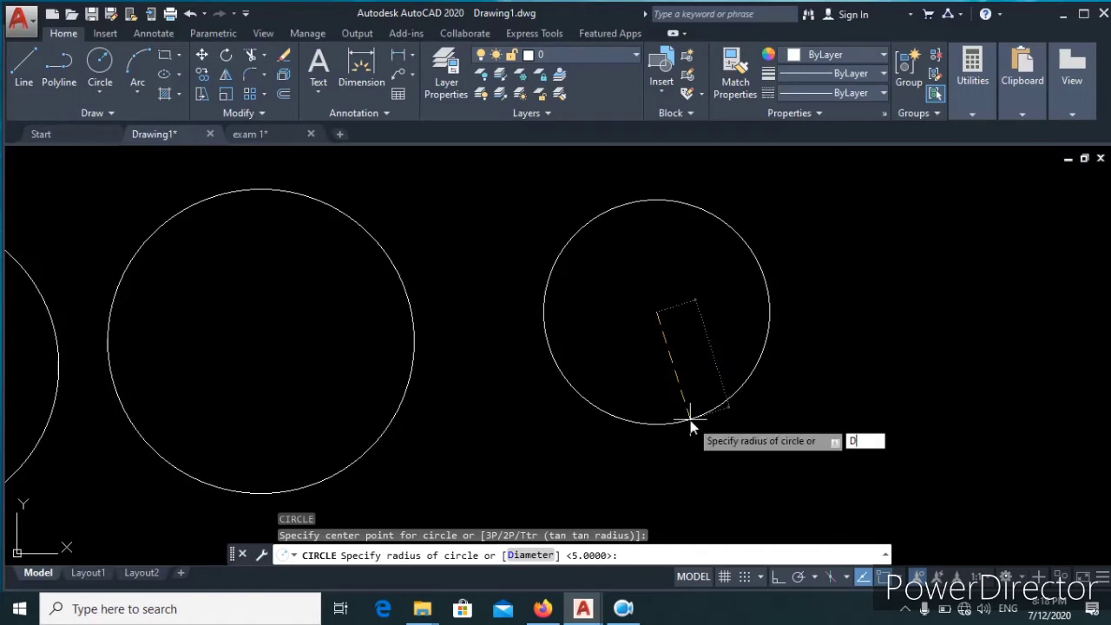
{"action": "key", "text": "Return"}
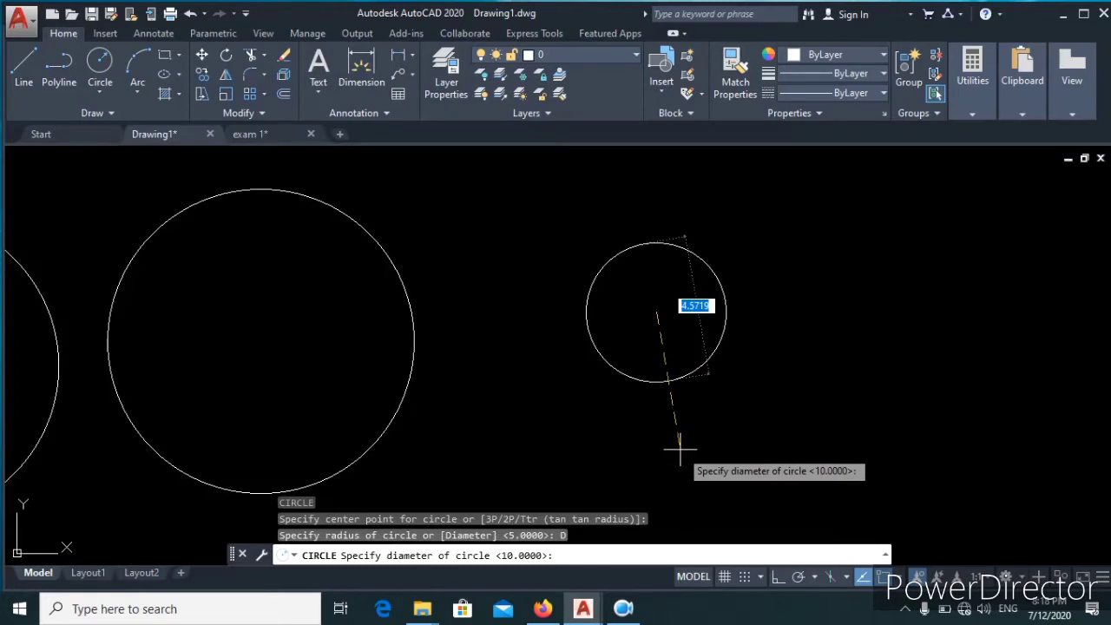
{"action": "type", "text": "10"}
{"action": "key", "text": "Return"}
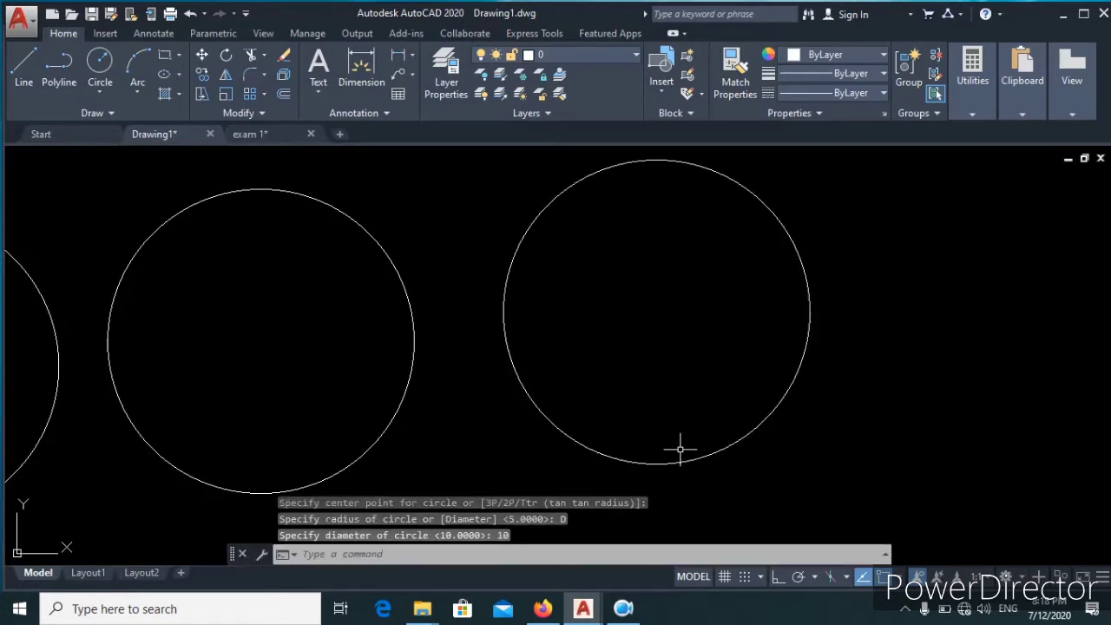
{"action": "scroll", "coordinate": [706, 429], "scroll_direction": "down", "scroll_amount": 2}
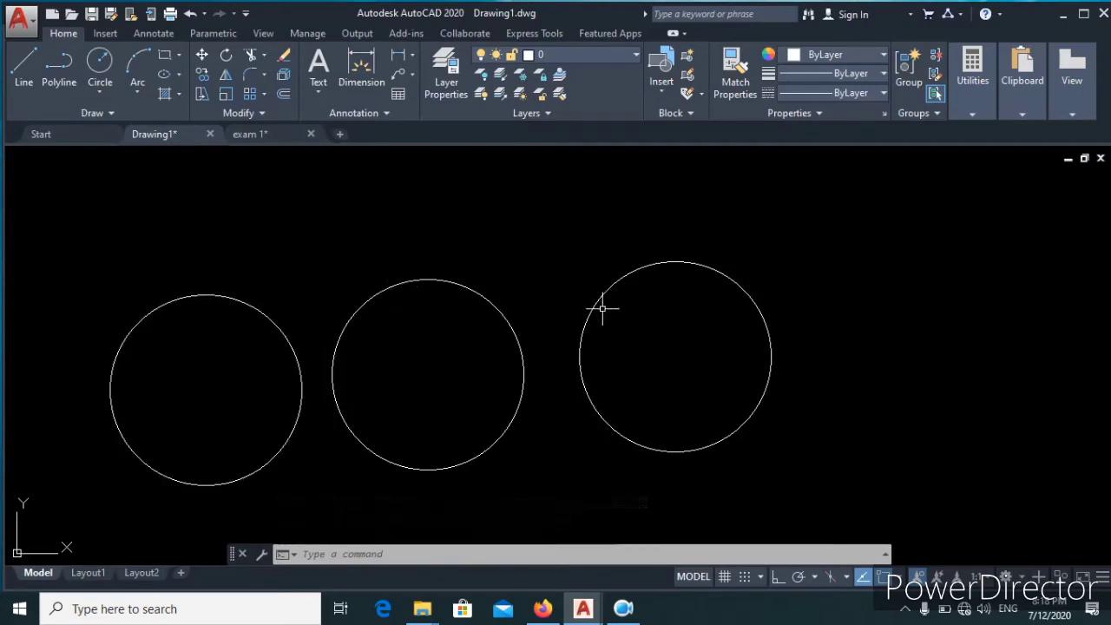
Step: Window-select the three circles and erase them all
{"action": "left_click", "coordinate": [608, 335]}
{"action": "left_click", "coordinate": [242, 395]}
{"action": "type", "text": "E"}
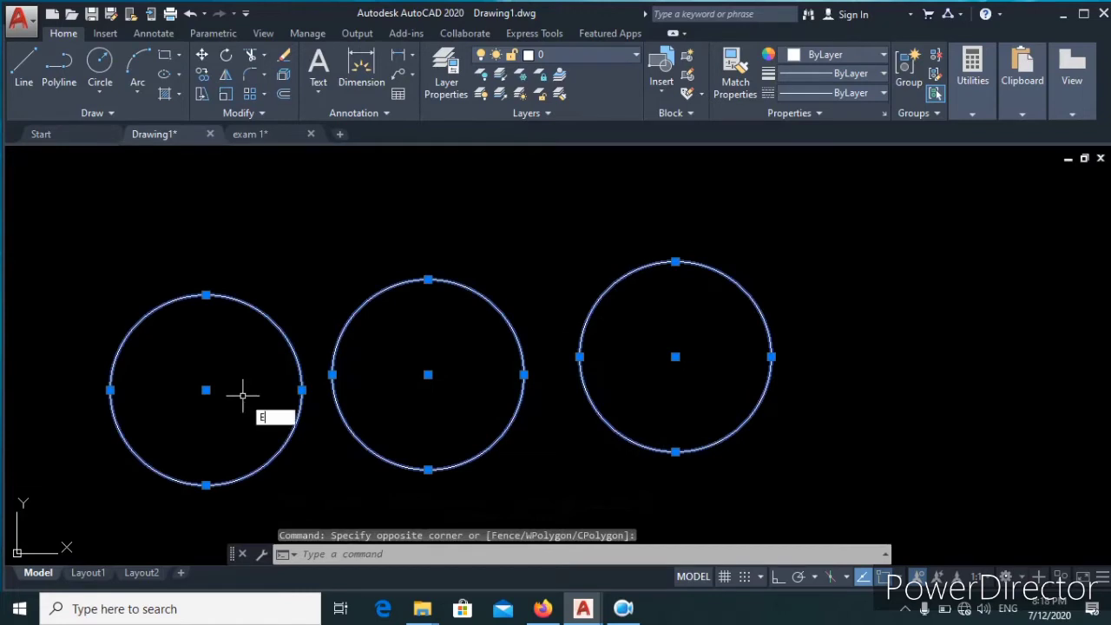
{"action": "key", "text": "Return"}
{"action": "key", "text": "Escape"}
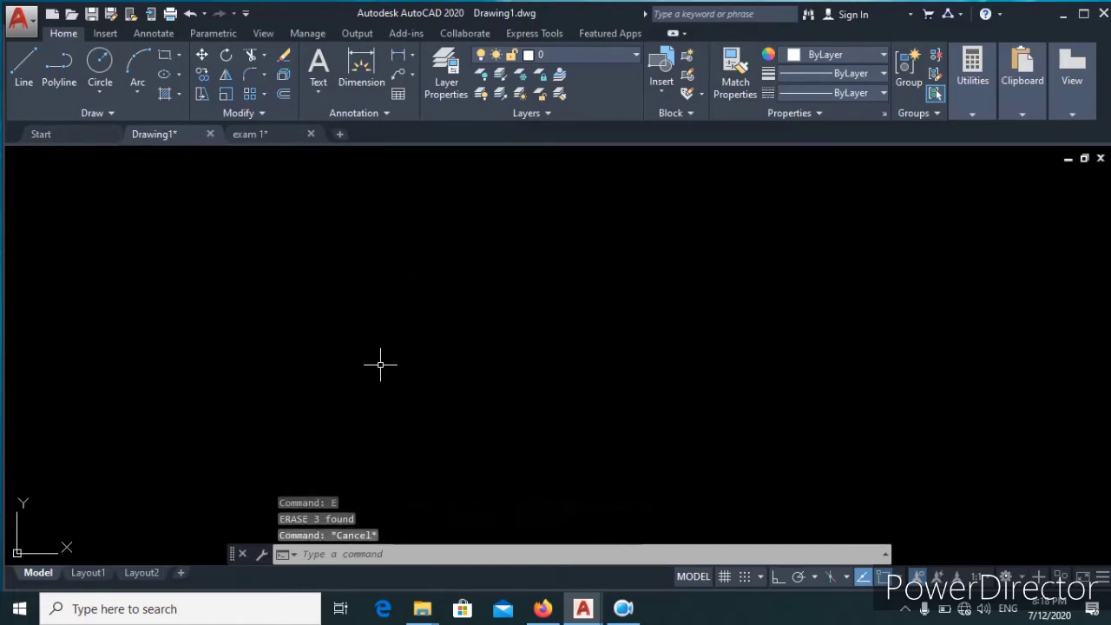
{"action": "left_click", "coordinate": [108, 94]}
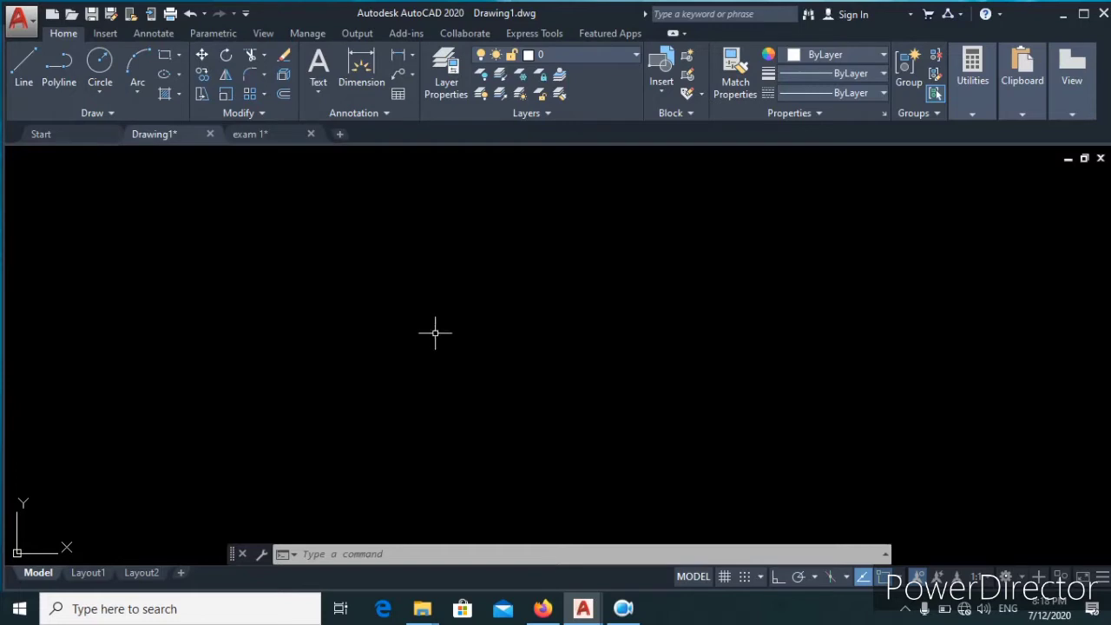
Step: With Ortho on, draw a horizontal line 5 units long and zoom in on it
{"action": "type", "text": "l"}
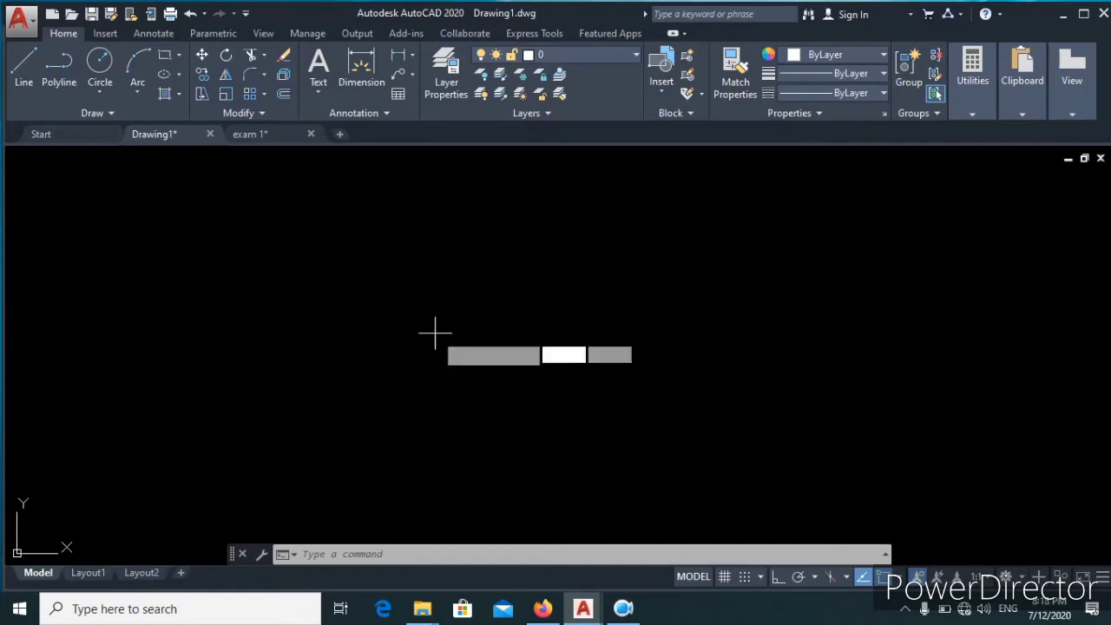
{"action": "key", "text": "Return"}
{"action": "left_click", "coordinate": [337, 331]}
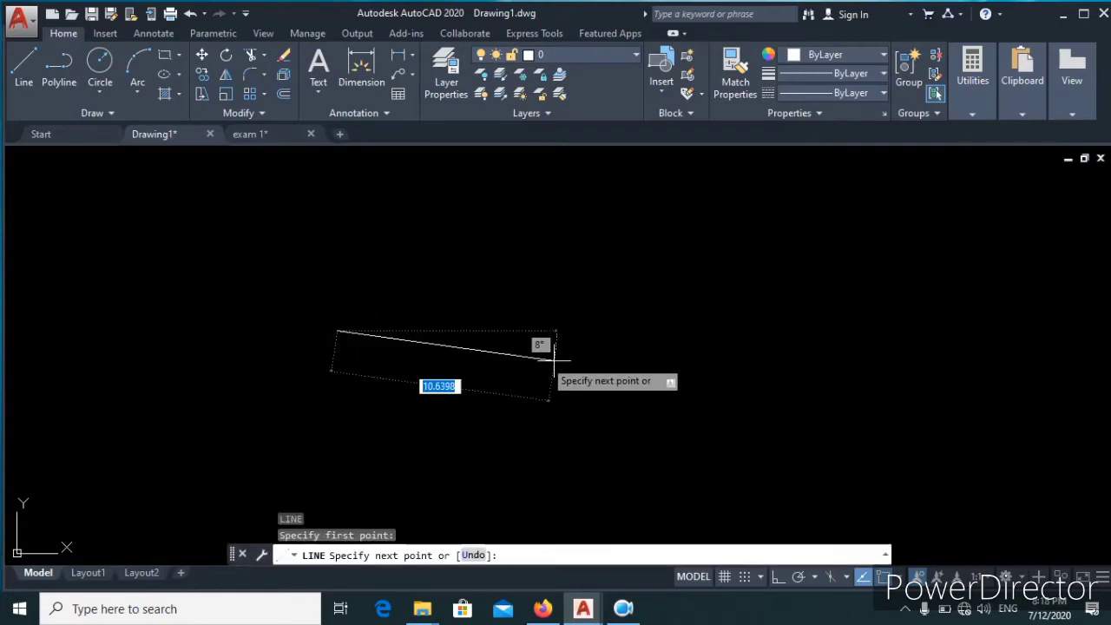
{"action": "left_click", "coordinate": [778, 587]}
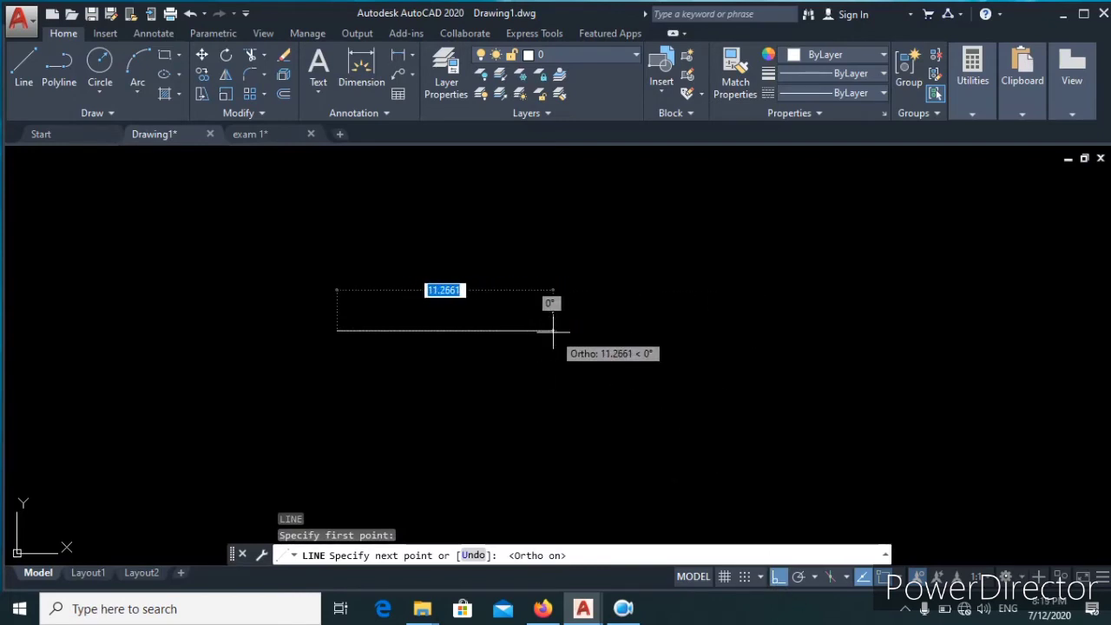
{"action": "type", "text": "5"}
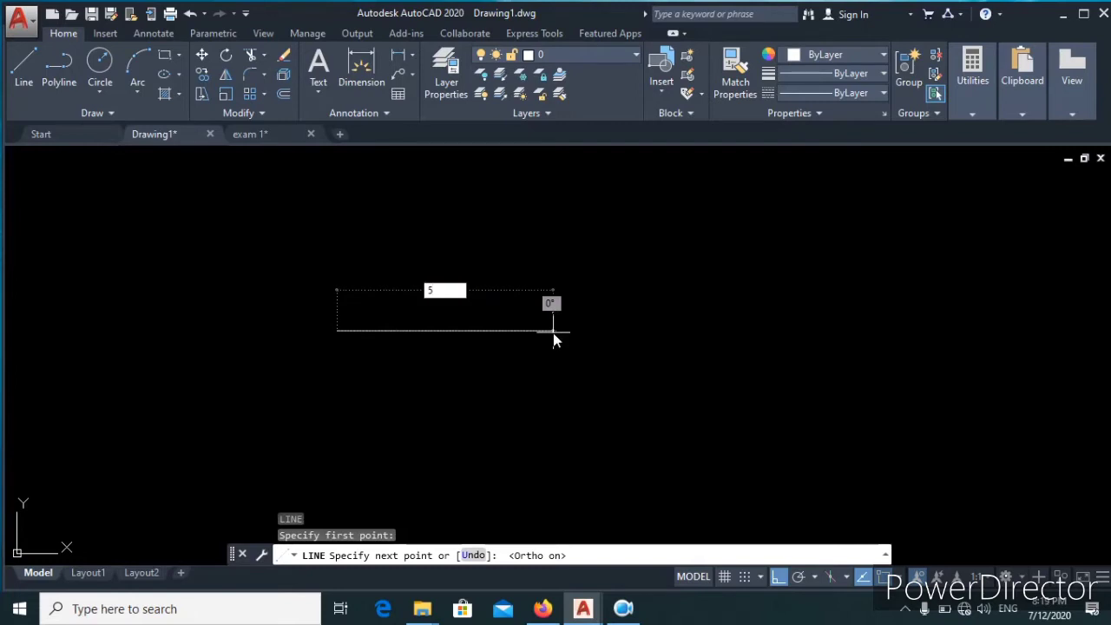
{"action": "key", "text": "Return"}
{"action": "key", "text": "Return"}
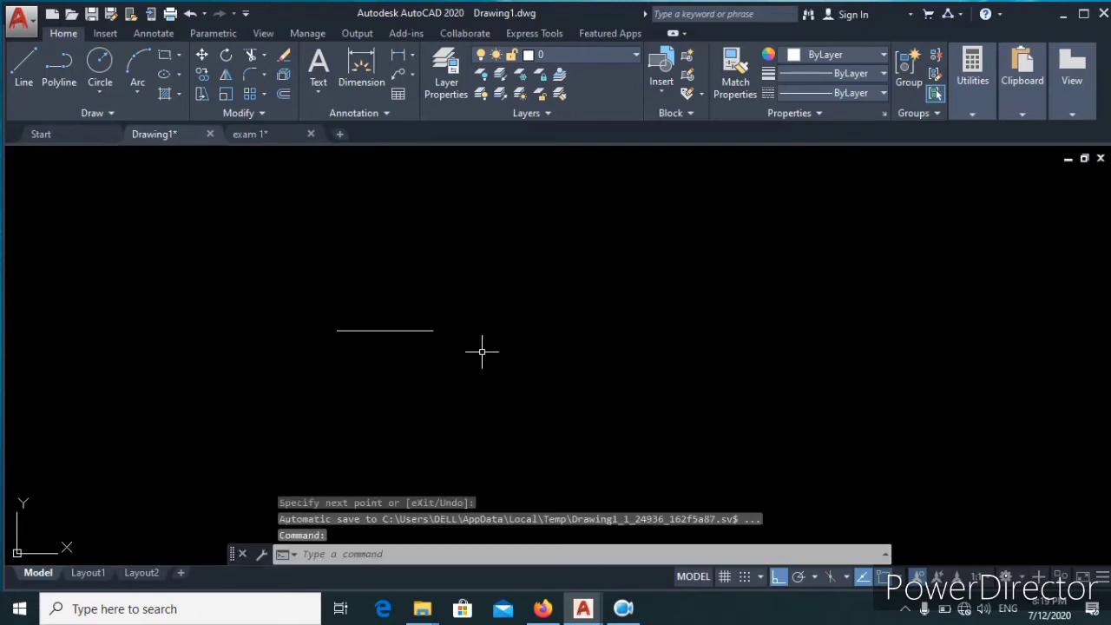
{"action": "scroll", "coordinate": [358, 328], "scroll_direction": "up", "scroll_amount": 2}
{"action": "scroll", "coordinate": [378, 339], "scroll_direction": "up", "scroll_amount": 2}
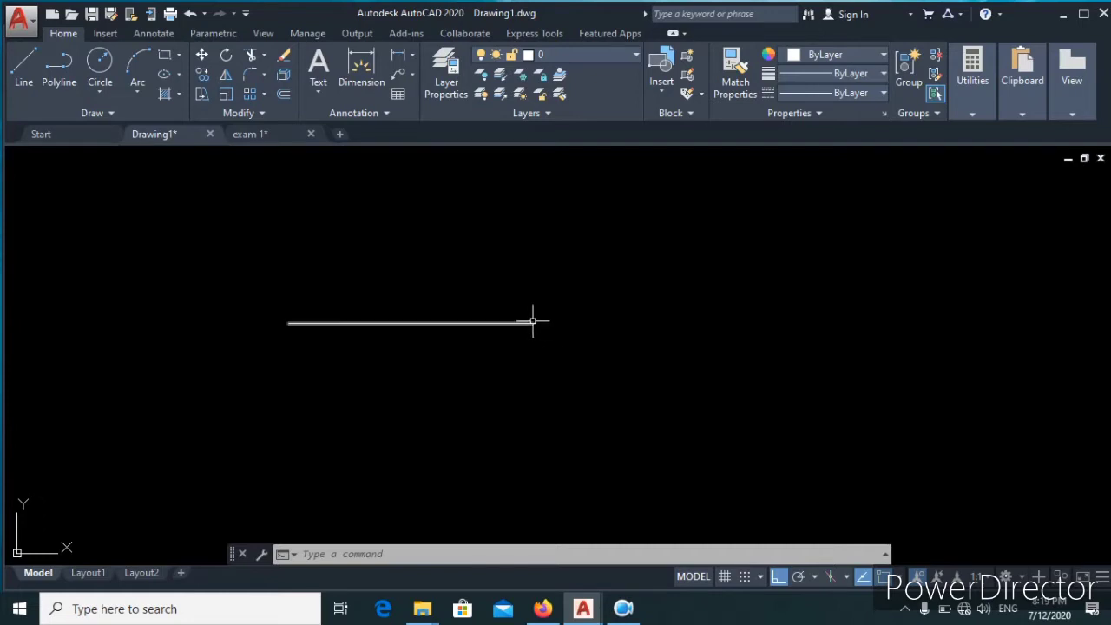
Step: Draw a 2-Point circle spanning the 5-unit line's left and right endpoints
{"action": "left_click", "coordinate": [111, 87]}
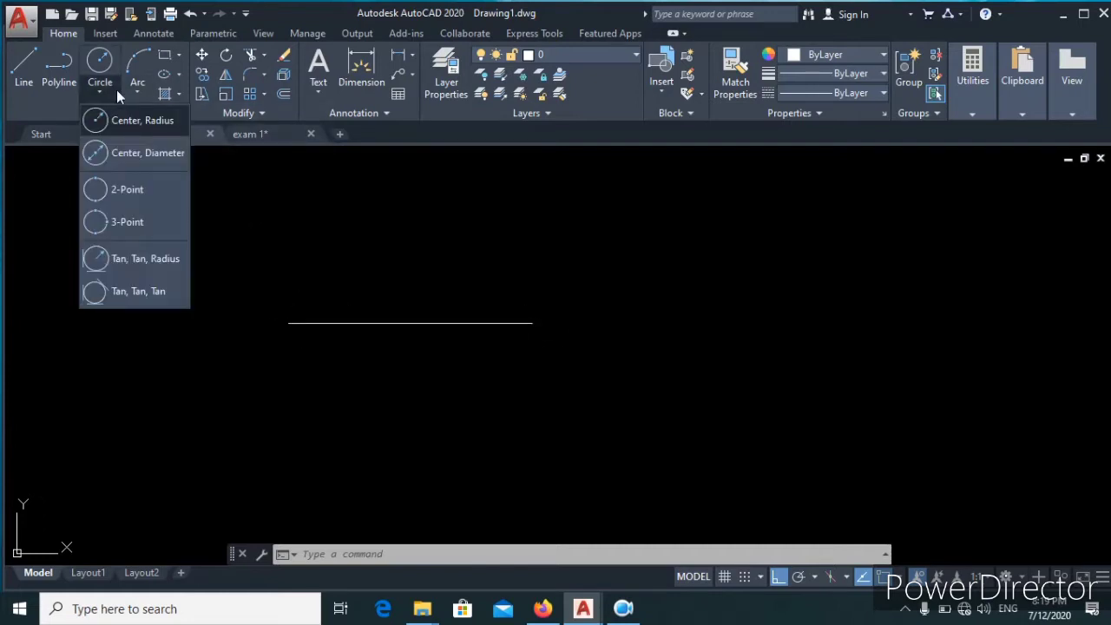
{"action": "left_click", "coordinate": [147, 206]}
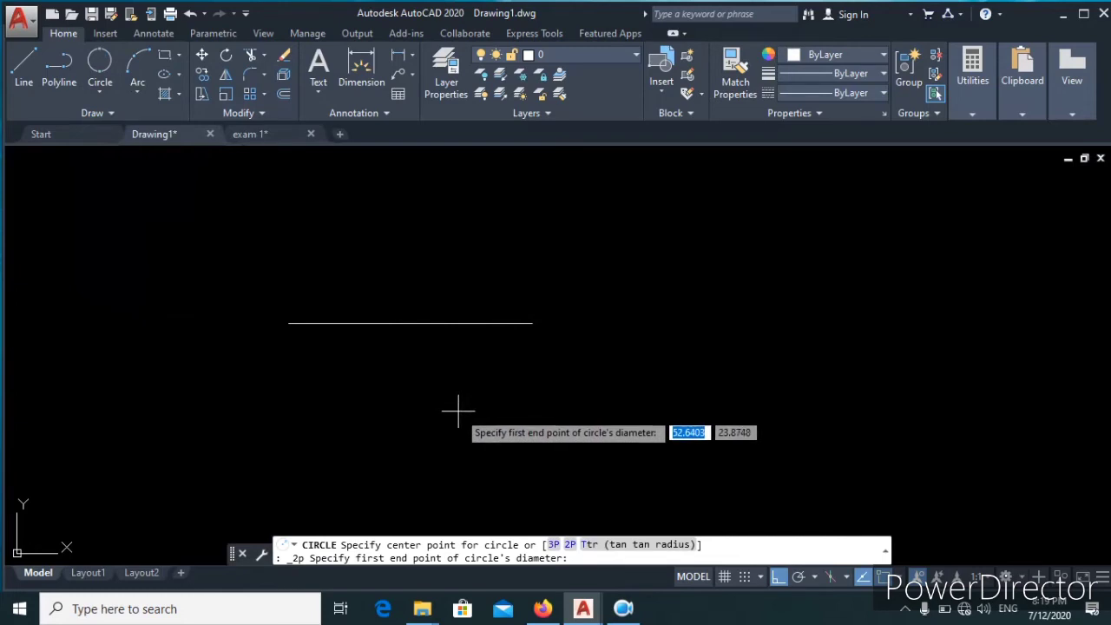
{"action": "left_click", "coordinate": [291, 323]}
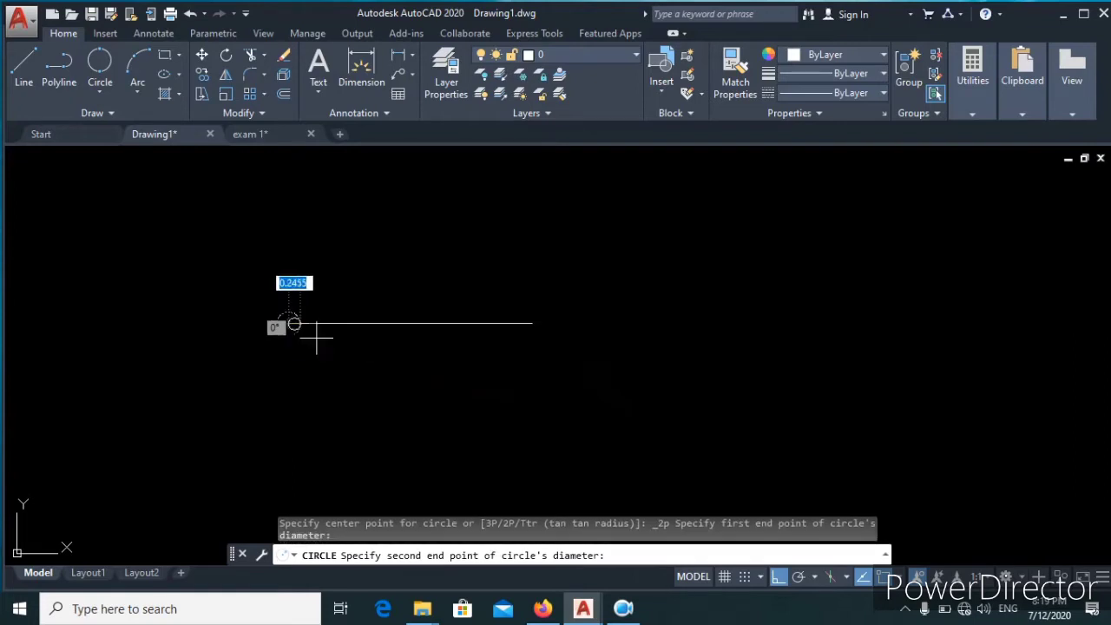
{"action": "left_click", "coordinate": [533, 323]}
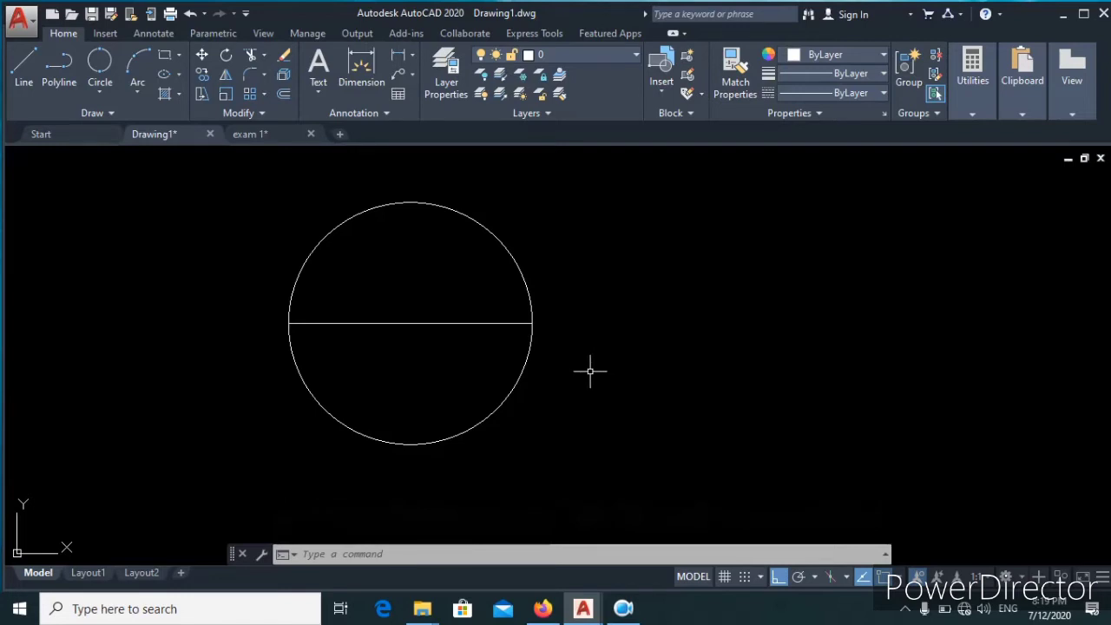
{"action": "type", "text": "c"}
{"action": "key", "text": "Return"}
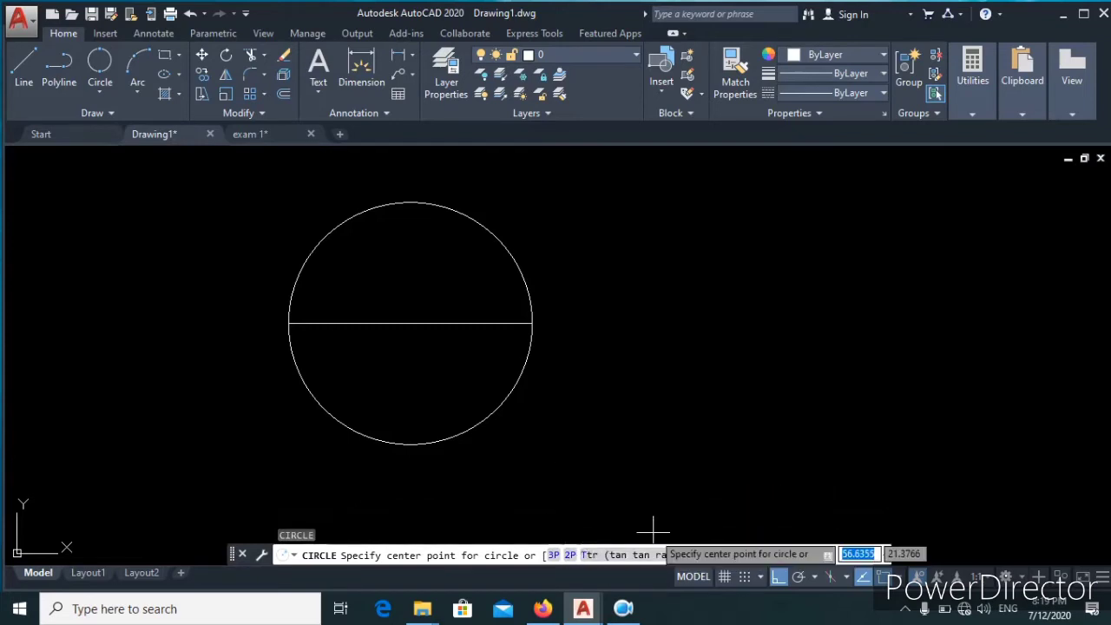
Step: Draw a 2P circle from the big circle's right quadrant to its centre
{"action": "type", "text": "2P"}
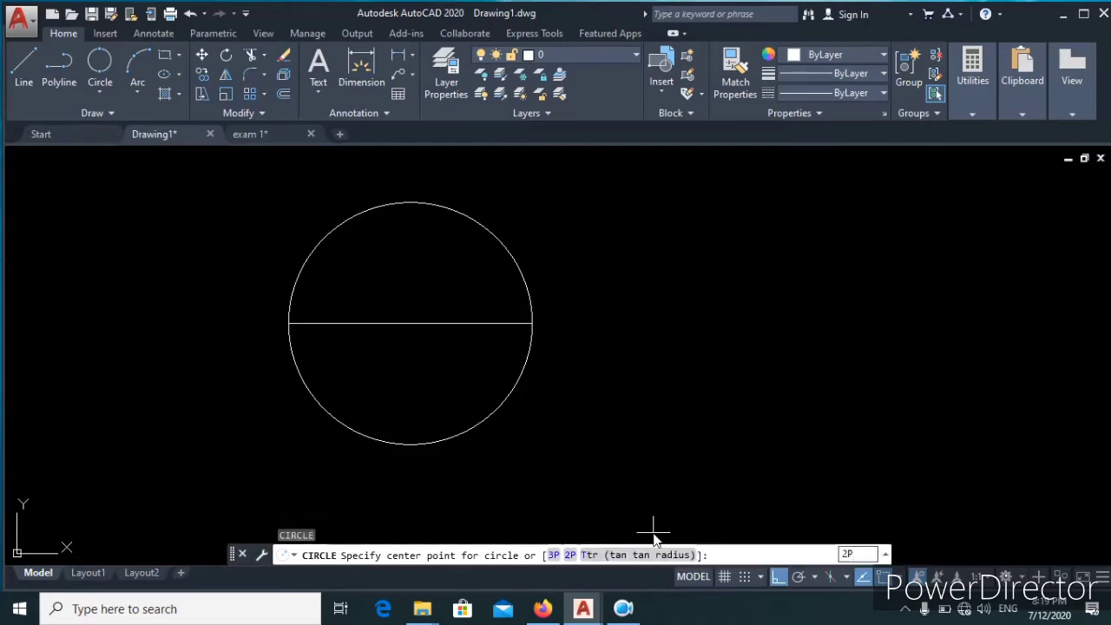
{"action": "key", "text": "Return"}
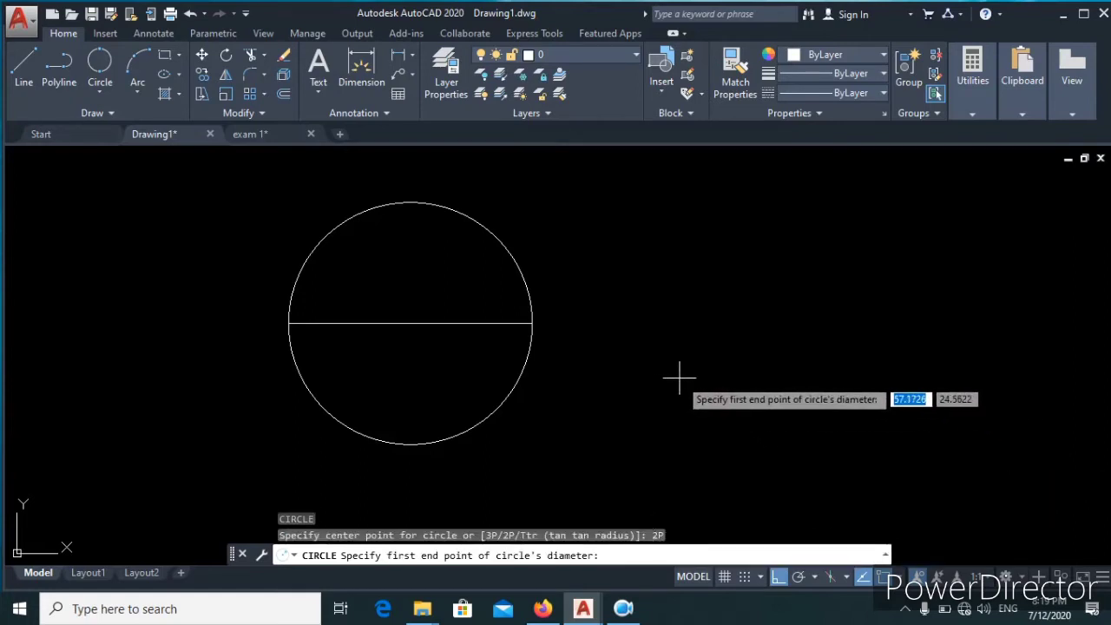
{"action": "left_click", "coordinate": [531, 322]}
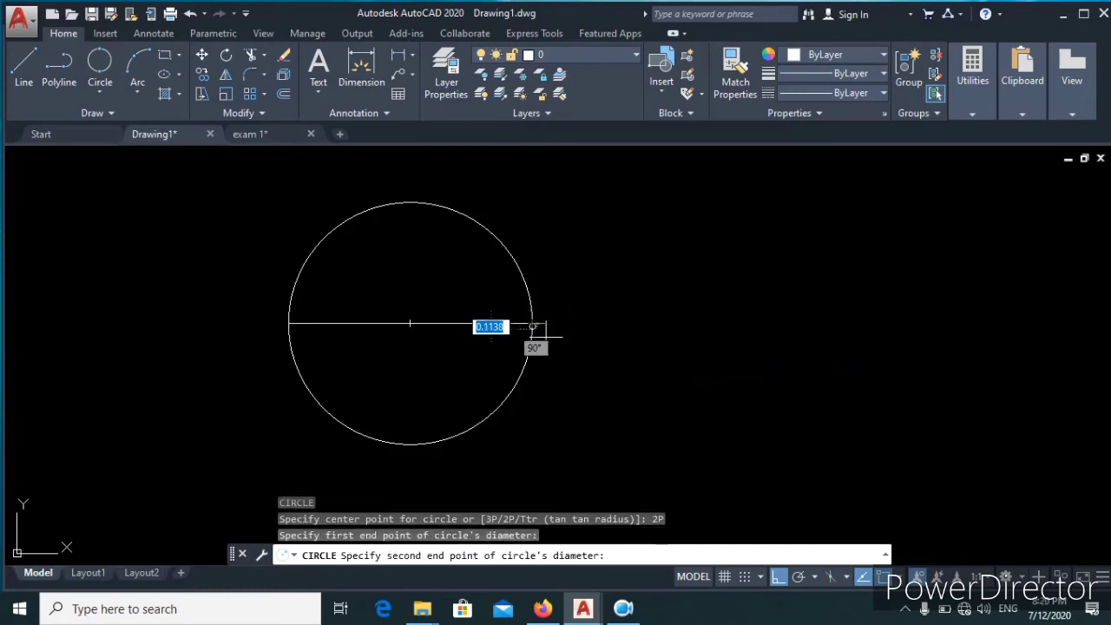
{"action": "left_click", "coordinate": [409, 323]}
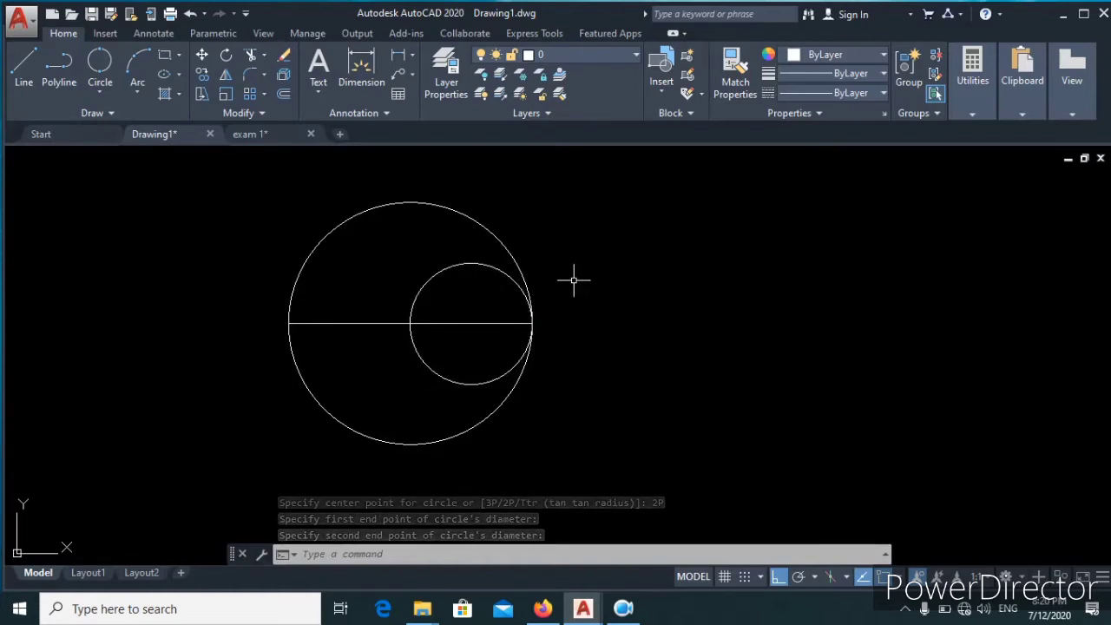
Step: Erase the line and both circles with a selection window
{"action": "type", "text": "e"}
{"action": "key", "text": "Return"}
{"action": "left_click", "coordinate": [573, 279]}
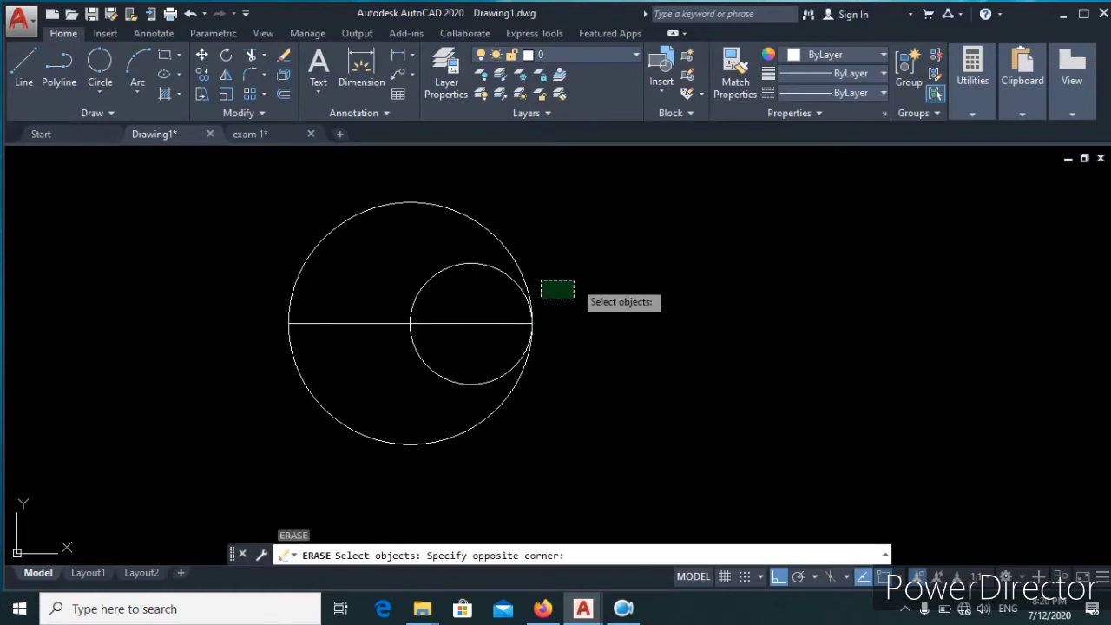
{"action": "left_click", "coordinate": [541, 299]}
{"action": "key", "text": "Return"}
{"action": "key", "text": "Escape"}
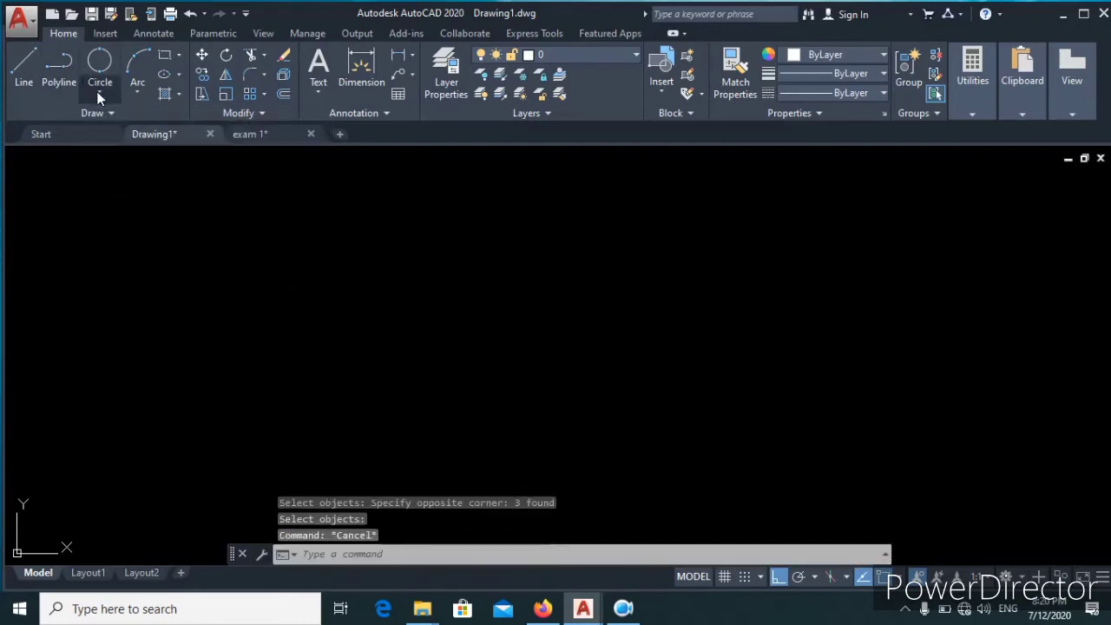
Step: With Ortho off, draw three connected lines forming a triangle closed at its top corner
{"action": "left_click", "coordinate": [99, 93]}
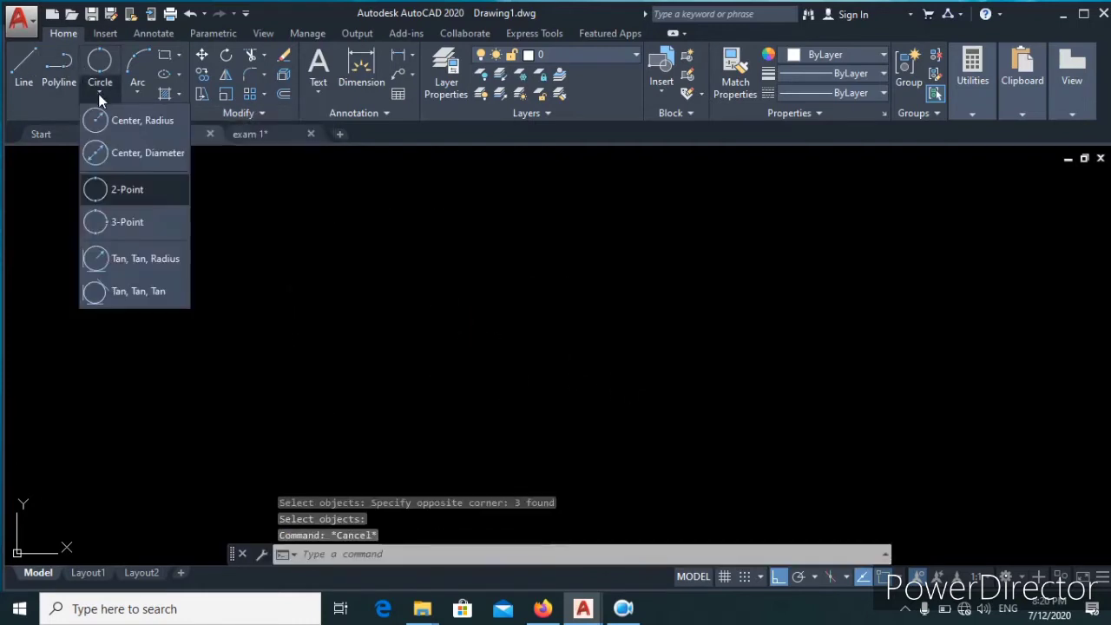
{"action": "left_click", "coordinate": [181, 227]}
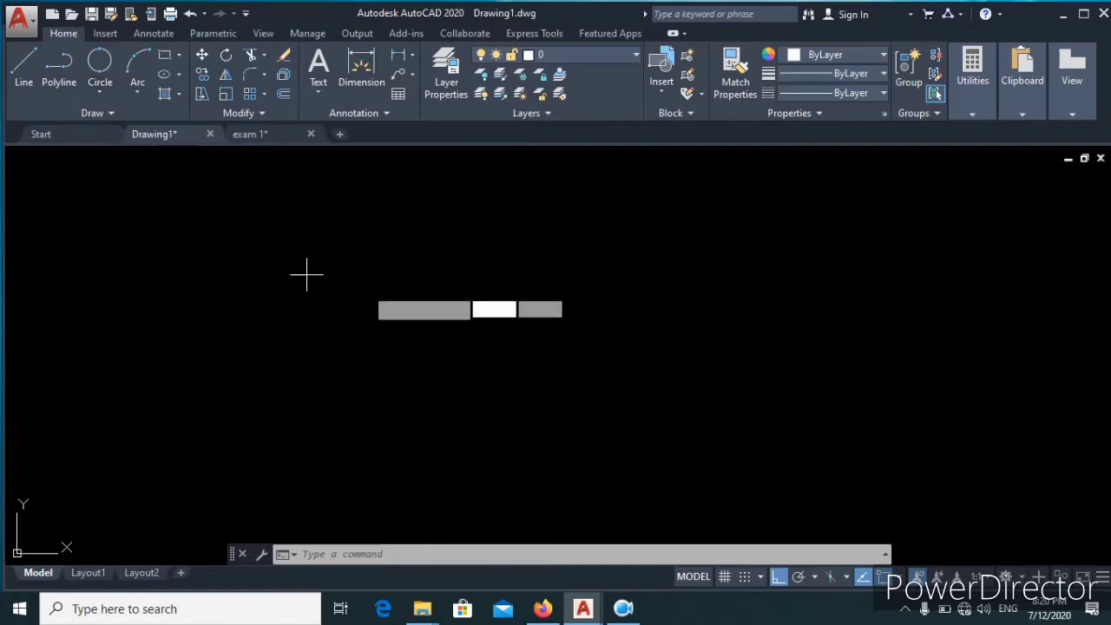
{"action": "left_click", "coordinate": [407, 272]}
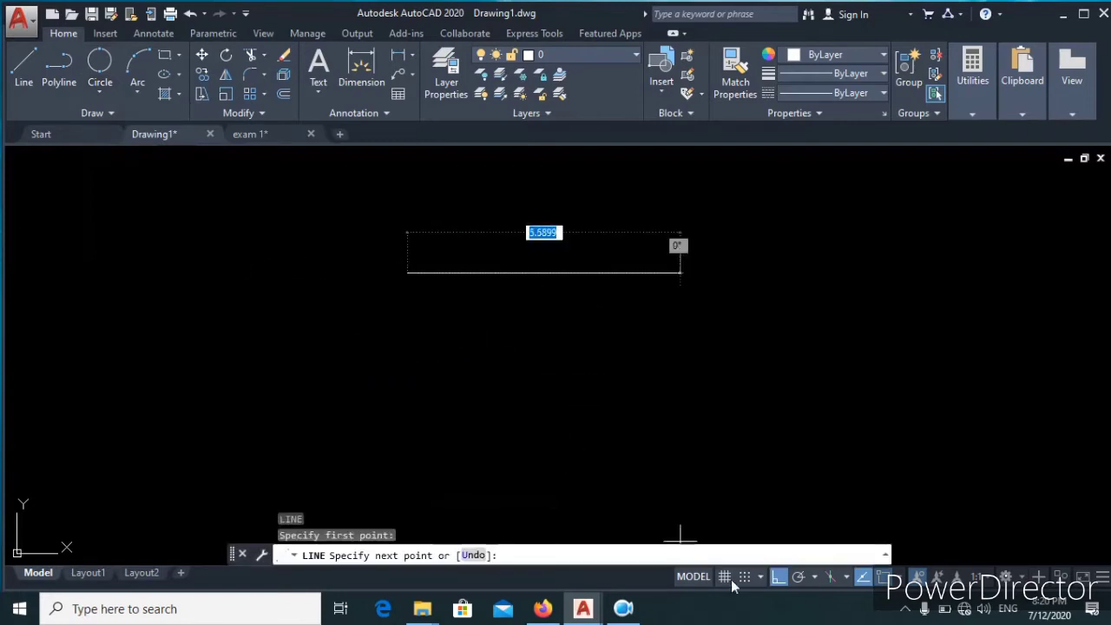
{"action": "left_click", "coordinate": [783, 579]}
{"action": "left_click", "coordinate": [482, 366]}
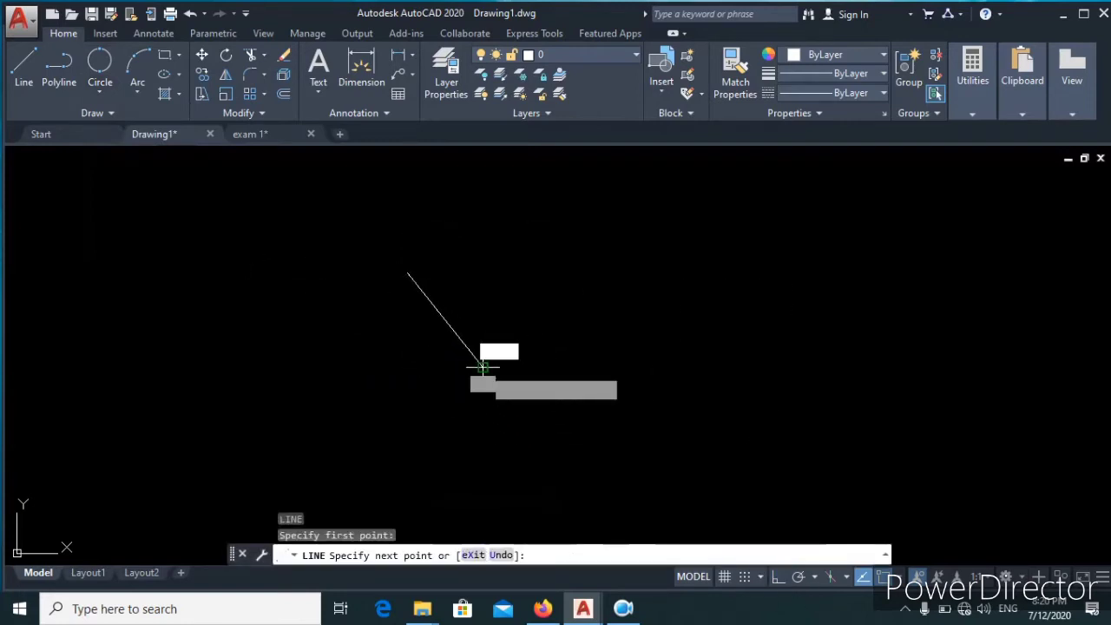
{"action": "left_click", "coordinate": [280, 345]}
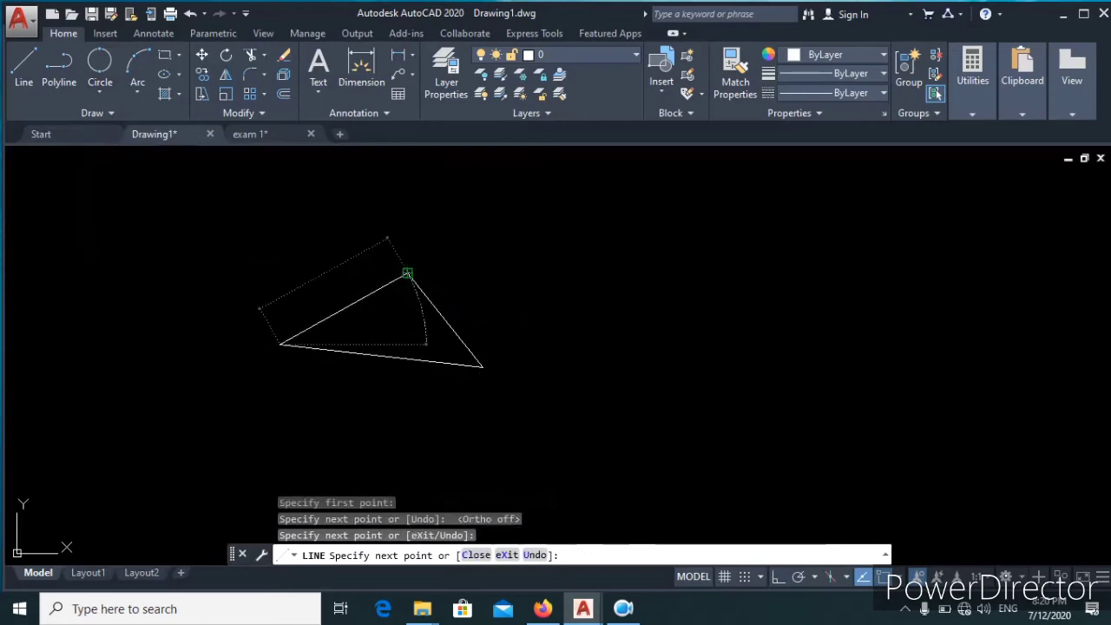
{"action": "left_click", "coordinate": [408, 272]}
{"action": "key", "text": "Escape"}
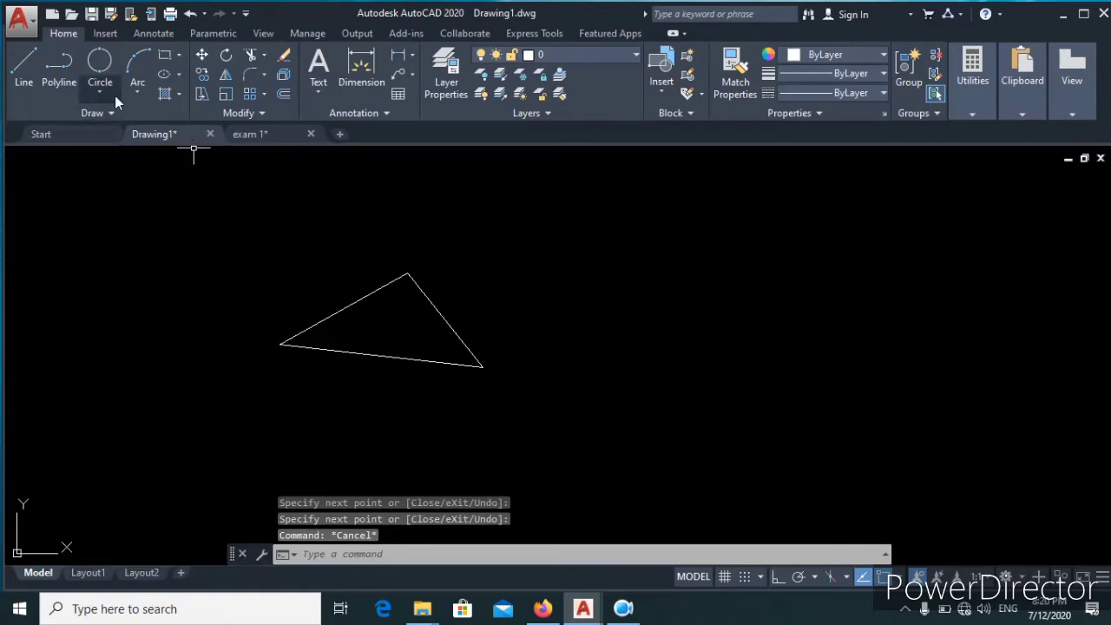
Step: Draw a 3P circle through the triangle's left, top and right corners
{"action": "type", "text": "C"}
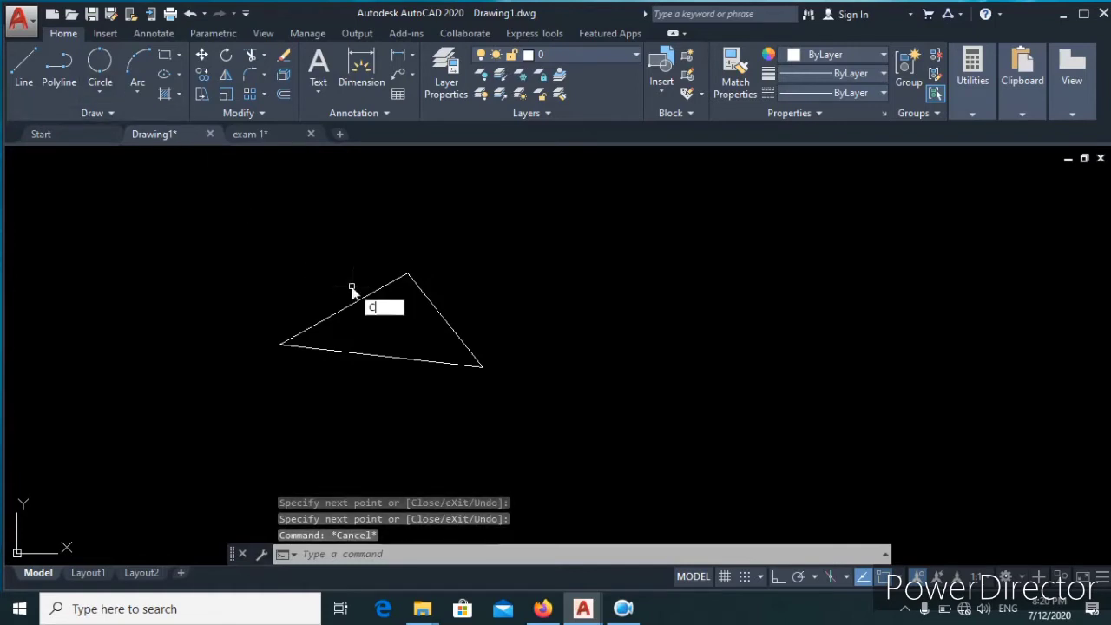
{"action": "key", "text": "Return"}
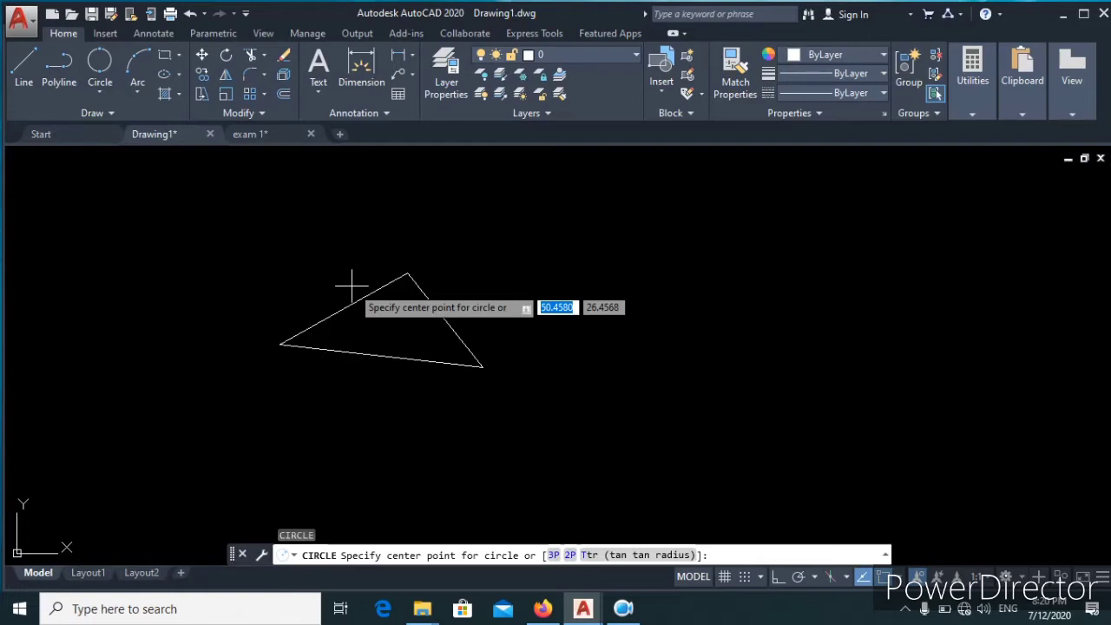
{"action": "type", "text": "3"}
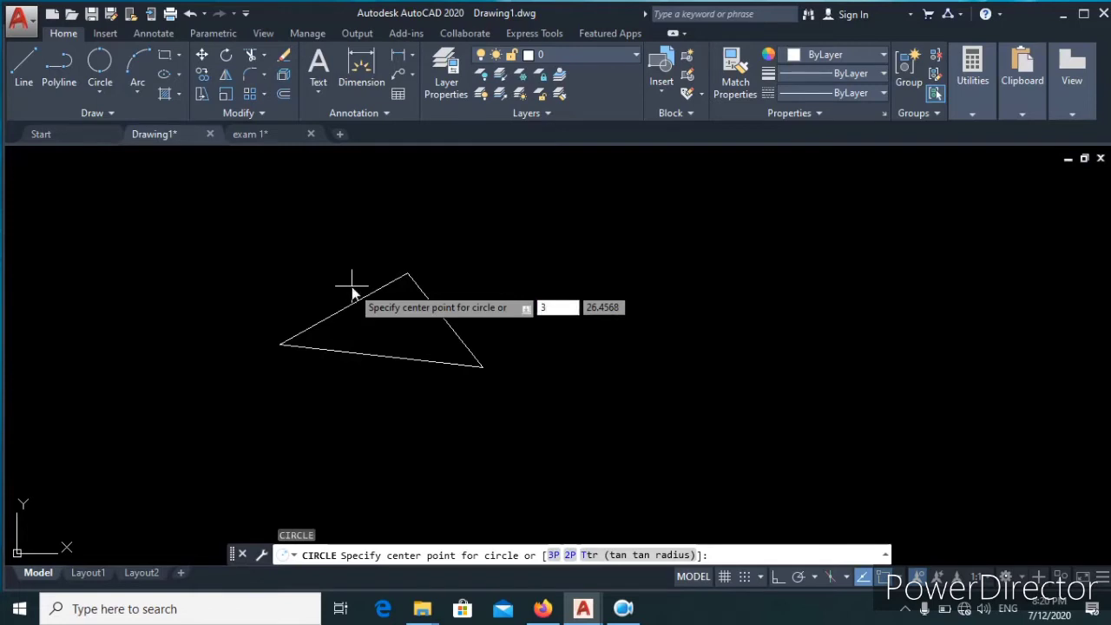
{"action": "type", "text": "P"}
{"action": "key", "text": "Return"}
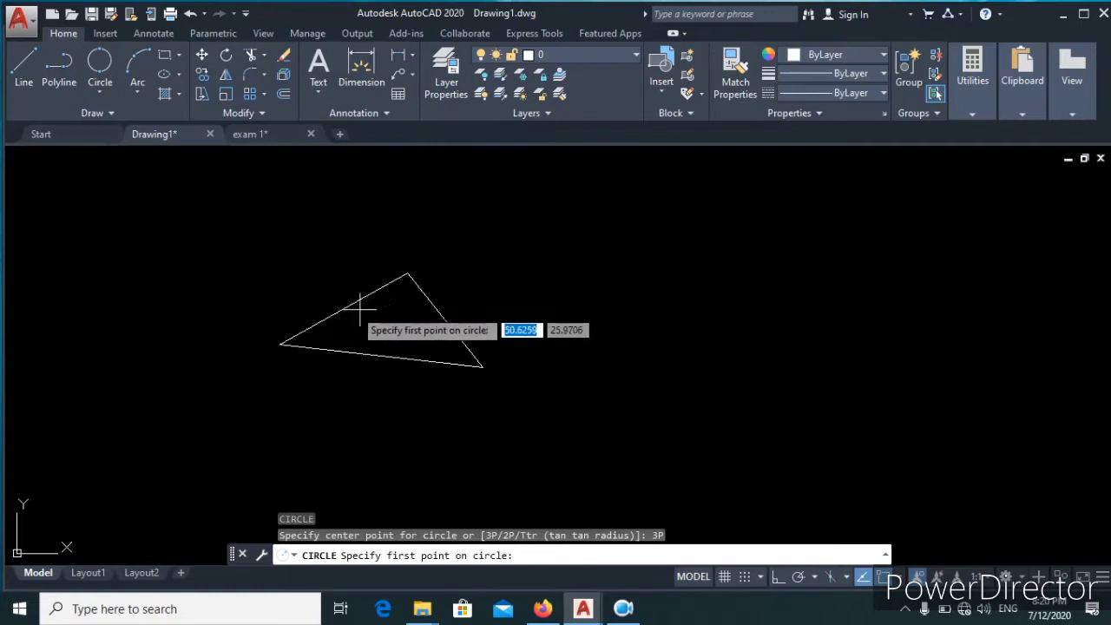
{"action": "left_click", "coordinate": [280, 344]}
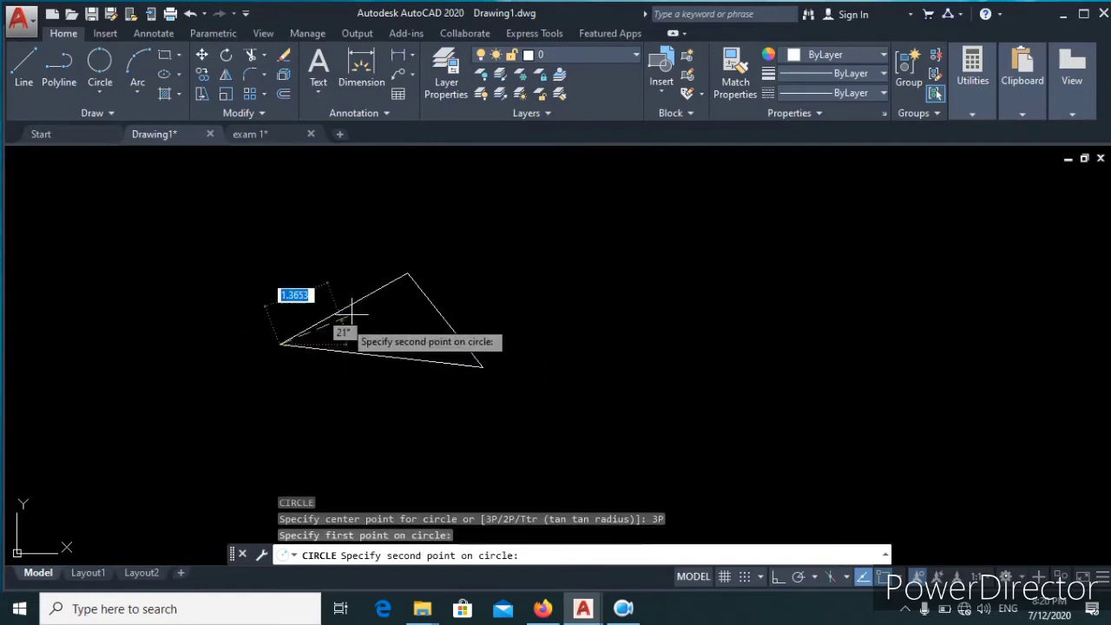
{"action": "left_click", "coordinate": [407, 274]}
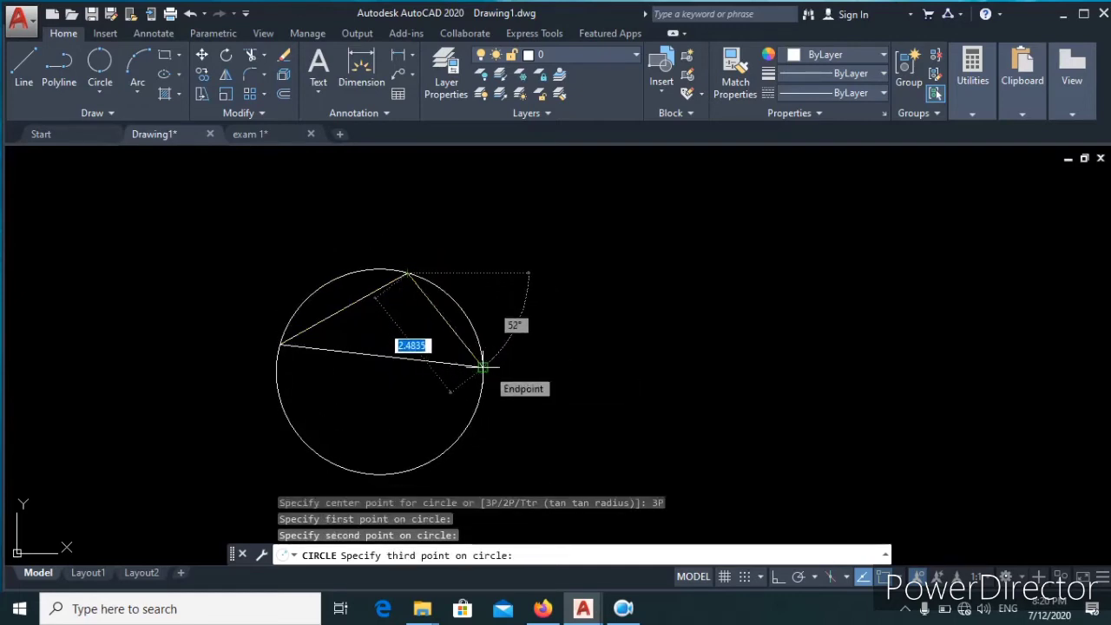
{"action": "left_click", "coordinate": [483, 365]}
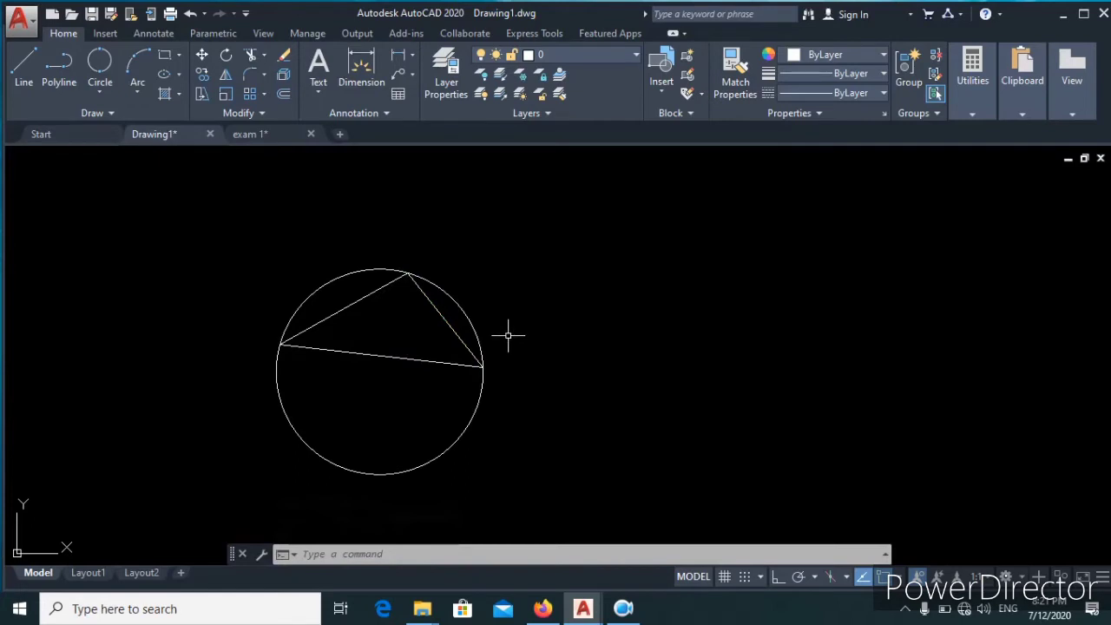
Step: Select the circle around the triangle and erase it
{"action": "left_click", "coordinate": [478, 300]}
{"action": "left_click", "coordinate": [452, 317]}
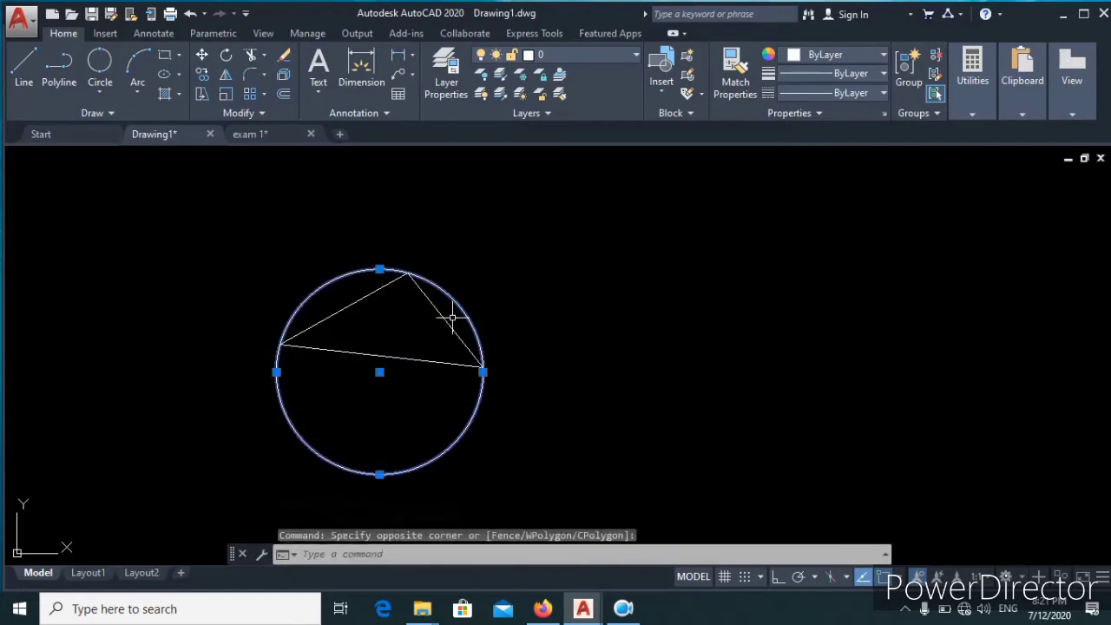
{"action": "type", "text": "e"}
{"action": "key", "text": "Return"}
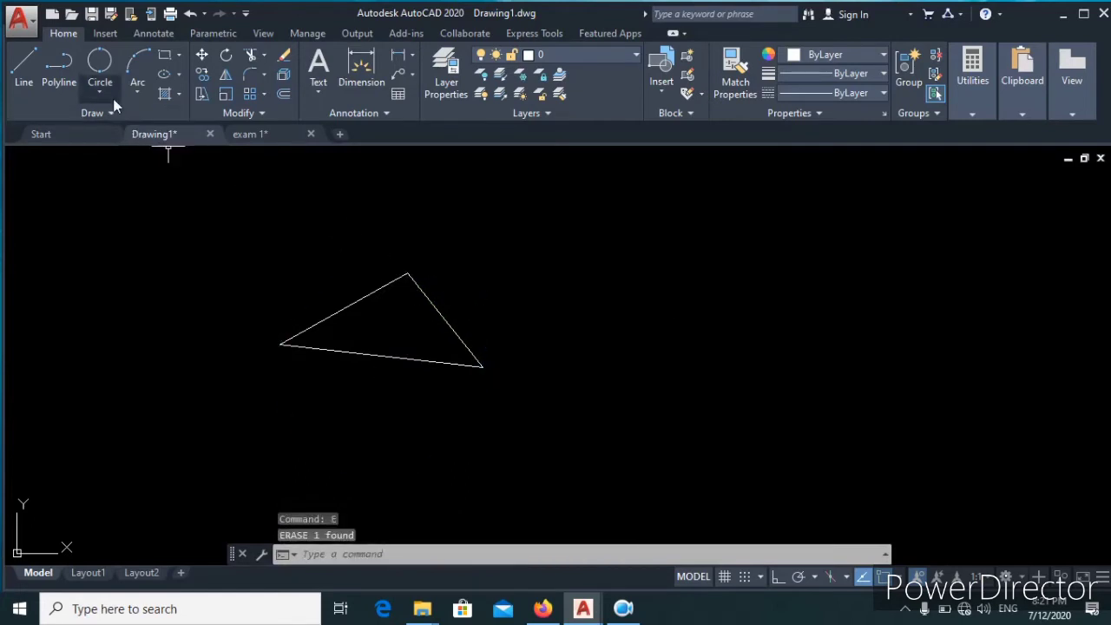
Step: Start the CIRCLE command so it waits for a centre point beside the triangle
{"action": "left_click", "coordinate": [105, 89]}
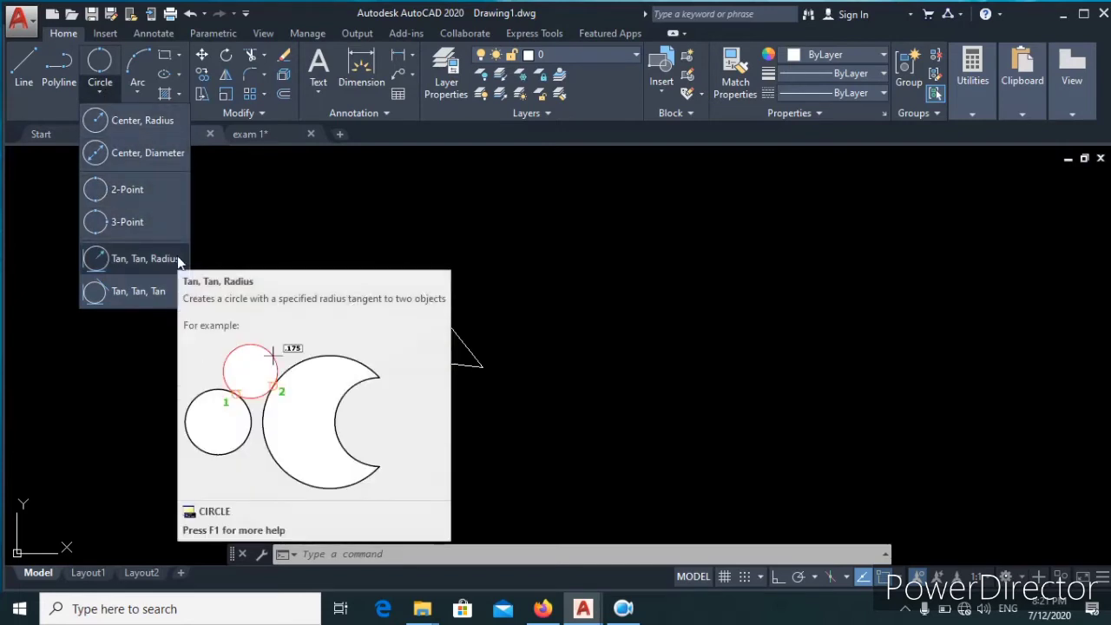
{"action": "left_click", "coordinate": [336, 220]}
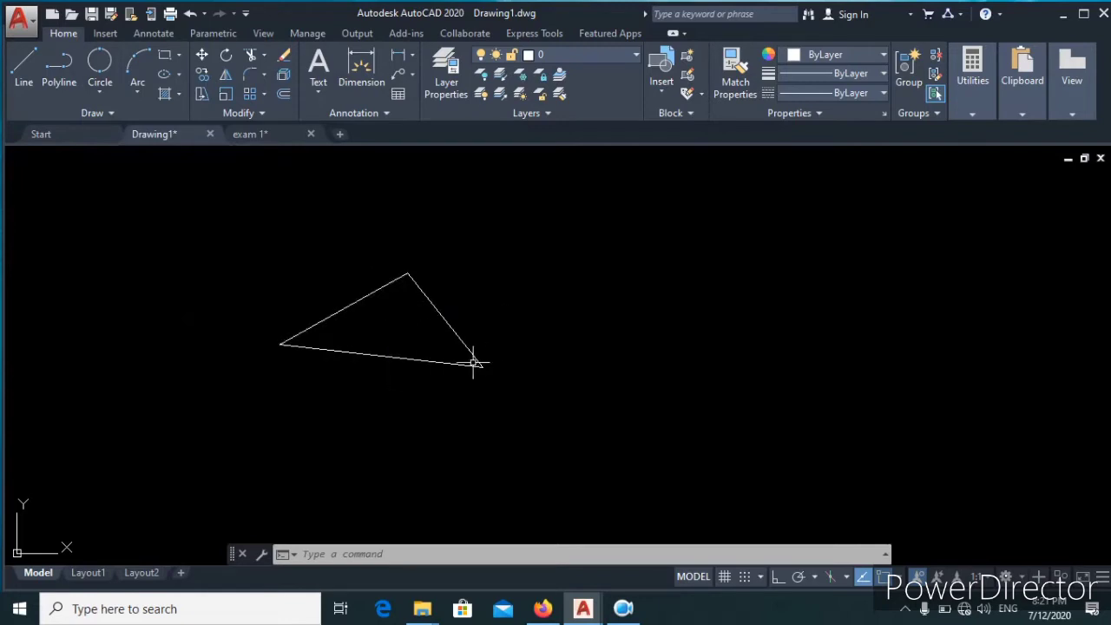
{"action": "type", "text": "c"}
{"action": "key", "text": "Return"}
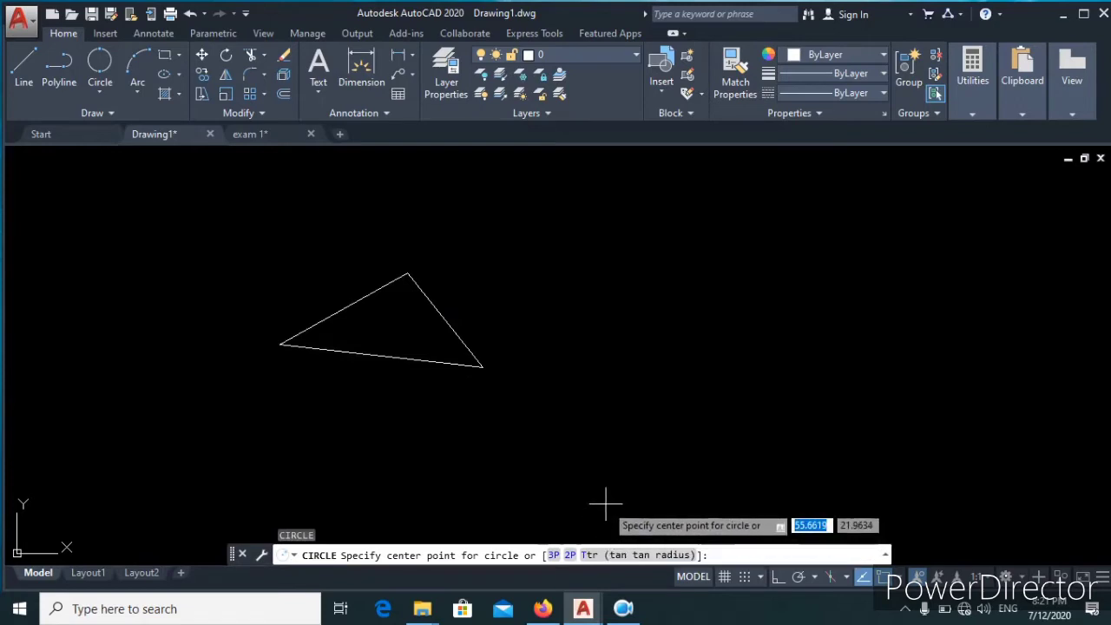
Step: Draw a radius-4 circle tangent to the triangle's left and right edges (Ttr)
{"action": "type", "text": "T"}
{"action": "key", "text": "Return"}
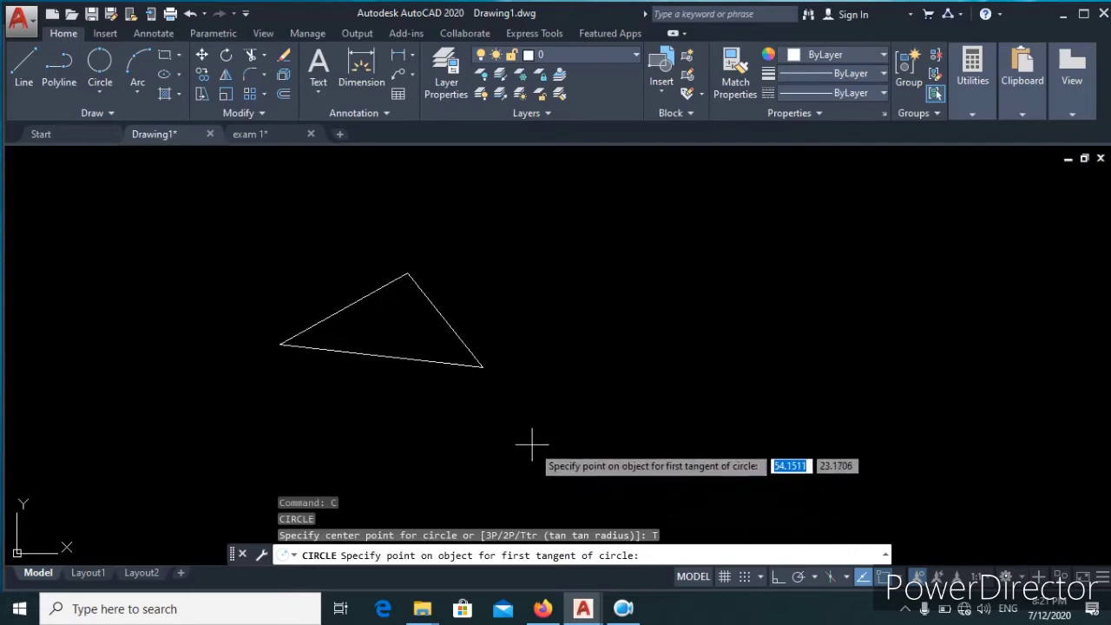
{"action": "left_click", "coordinate": [362, 296]}
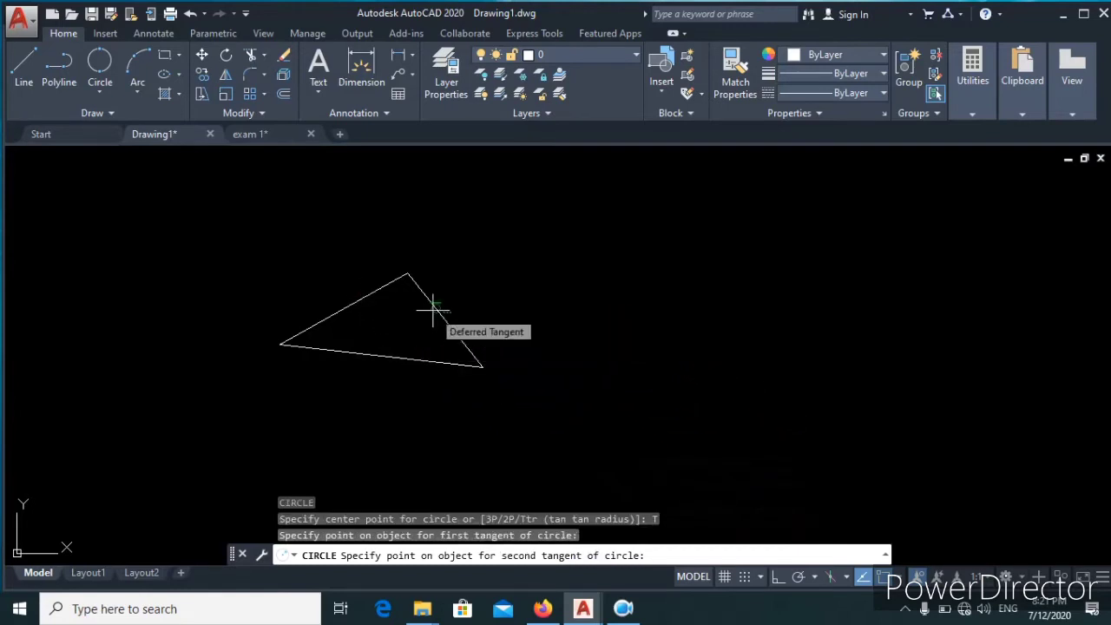
{"action": "left_click", "coordinate": [432, 308]}
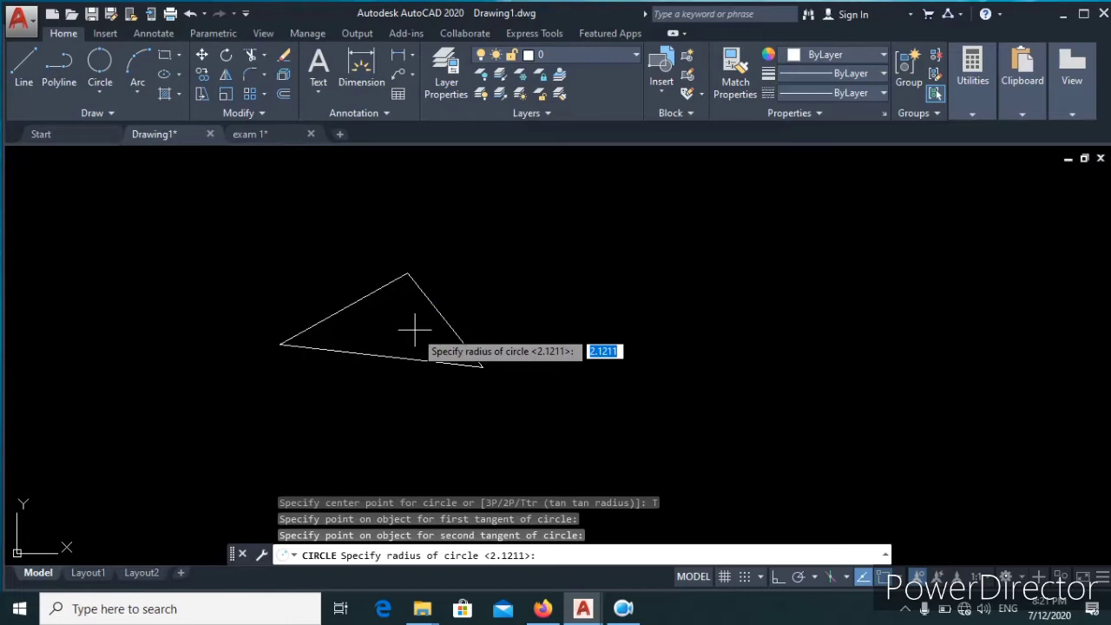
{"action": "type", "text": "4"}
{"action": "key", "text": "Return"}
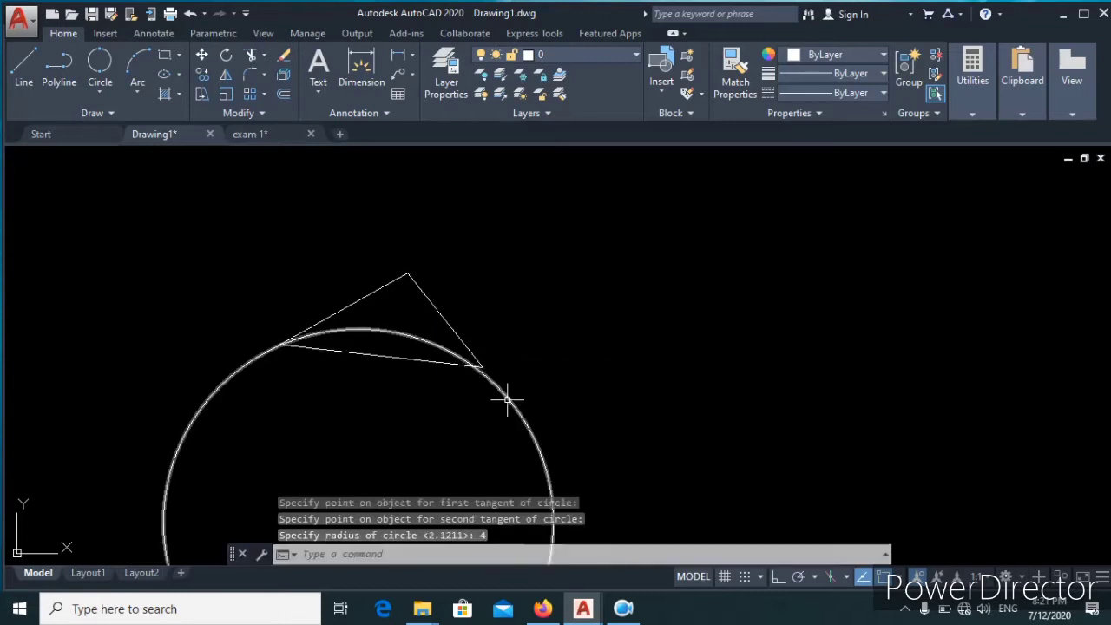
Step: Window-select the triangle and the new circle together
{"action": "scroll", "coordinate": [442, 293], "scroll_direction": "down", "scroll_amount": 2}
{"action": "scroll", "coordinate": [508, 397], "scroll_direction": "up", "scroll_amount": 2}
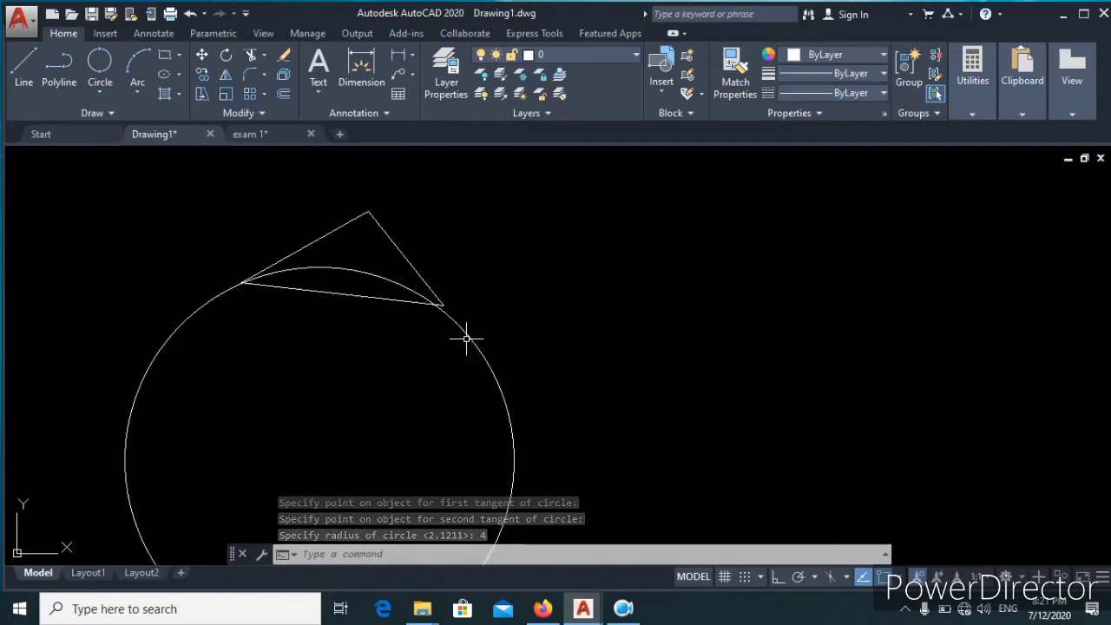
{"action": "left_click", "coordinate": [421, 281]}
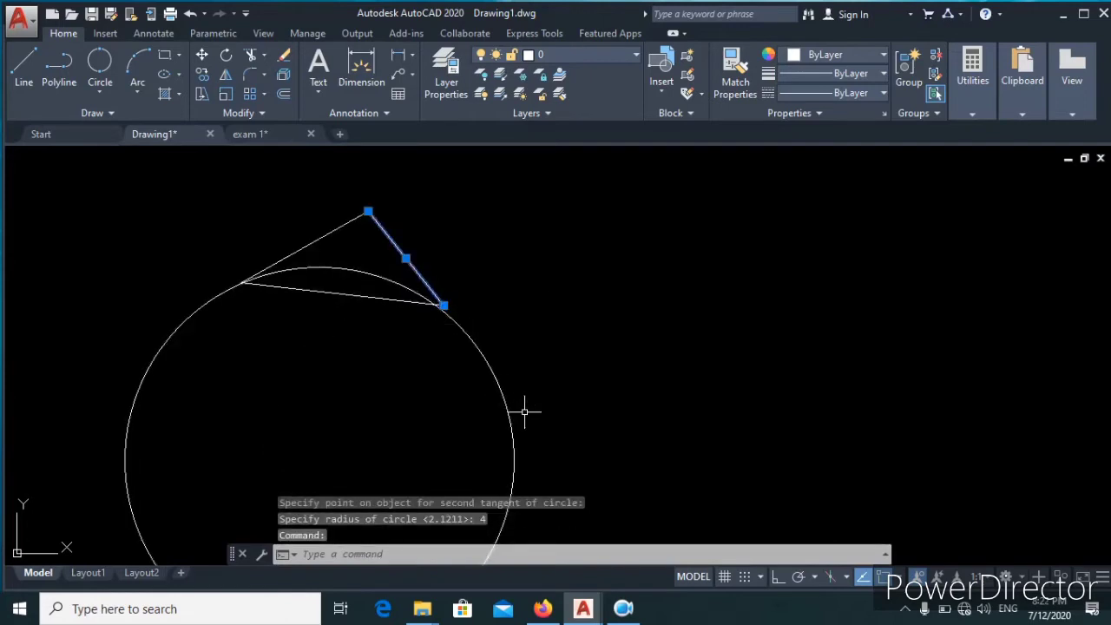
{"action": "key", "text": "Escape"}
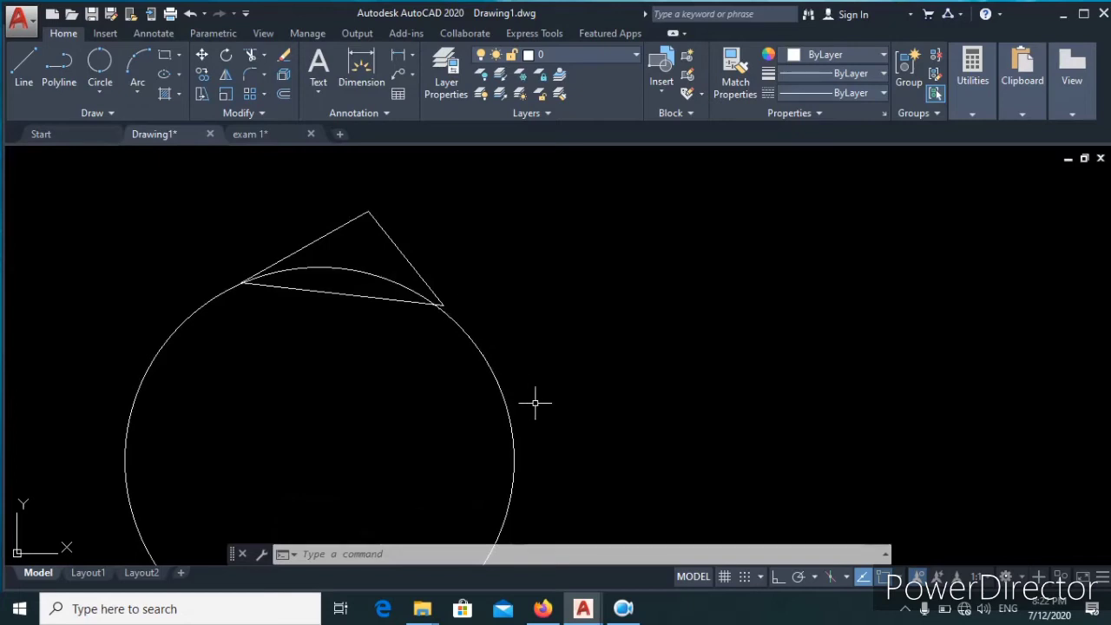
{"action": "left_click", "coordinate": [481, 269]}
{"action": "left_click", "coordinate": [275, 333]}
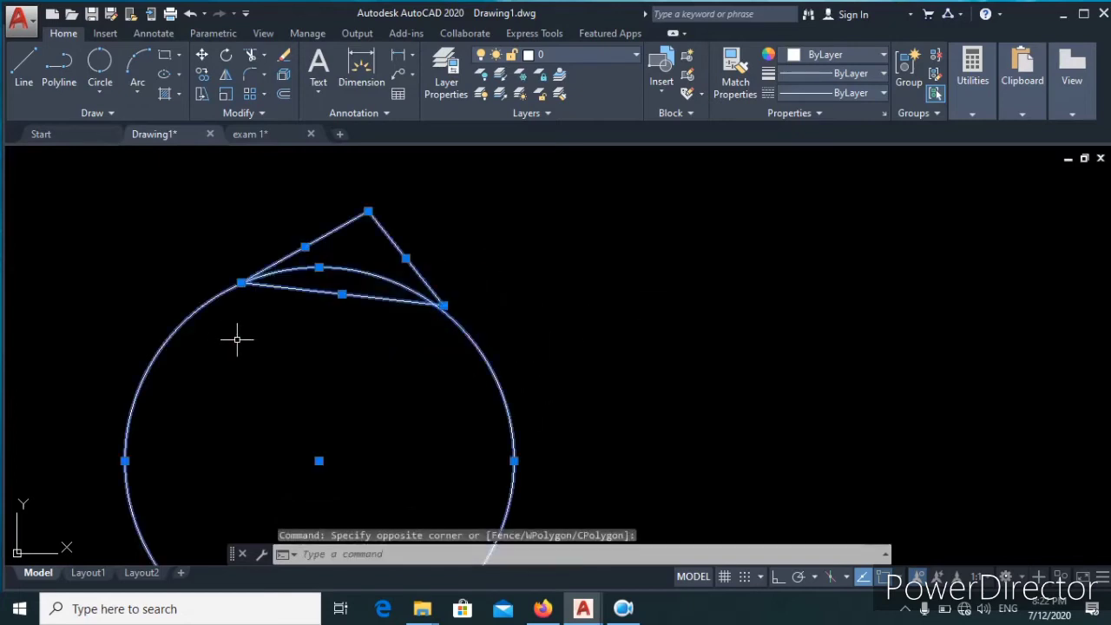
Step: Erase the selected triangle and radius-4 circle
{"action": "type", "text": "e"}
{"action": "key", "text": "Return"}
{"action": "key", "text": "Escape"}
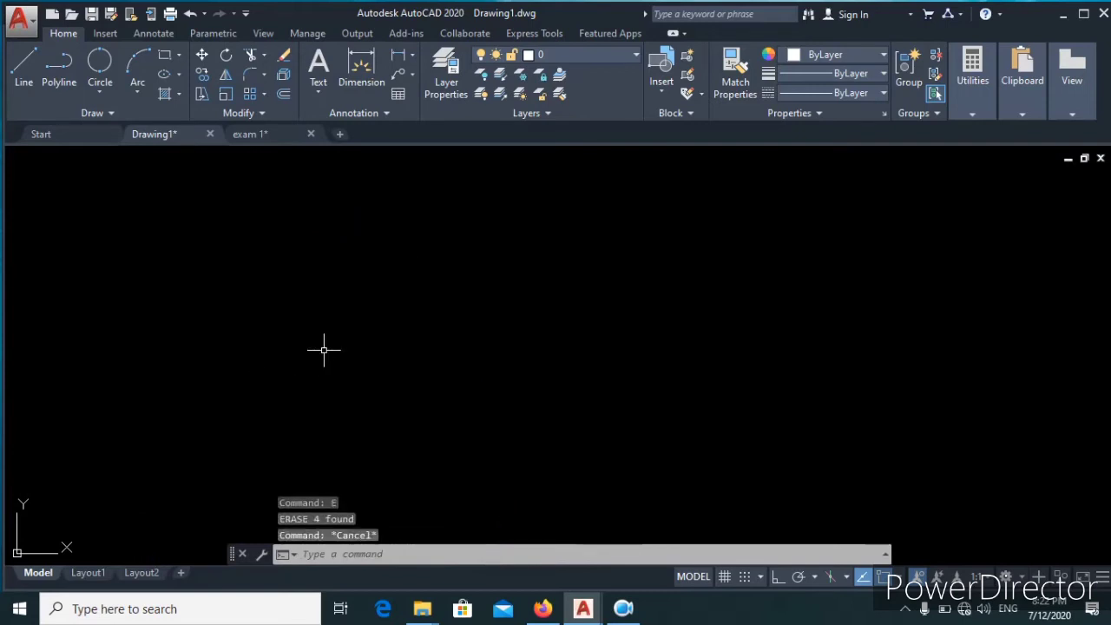
{"action": "left_click", "coordinate": [100, 92]}
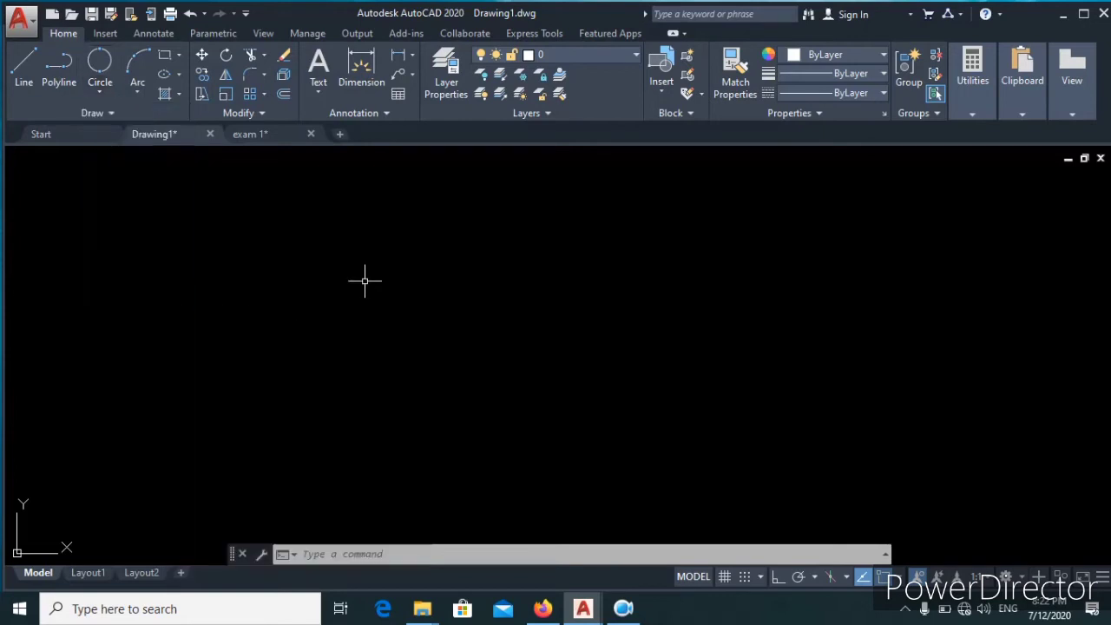
Step: Draw a larger triangle from three line segments closing back at the top apex
{"action": "type", "text": "l"}
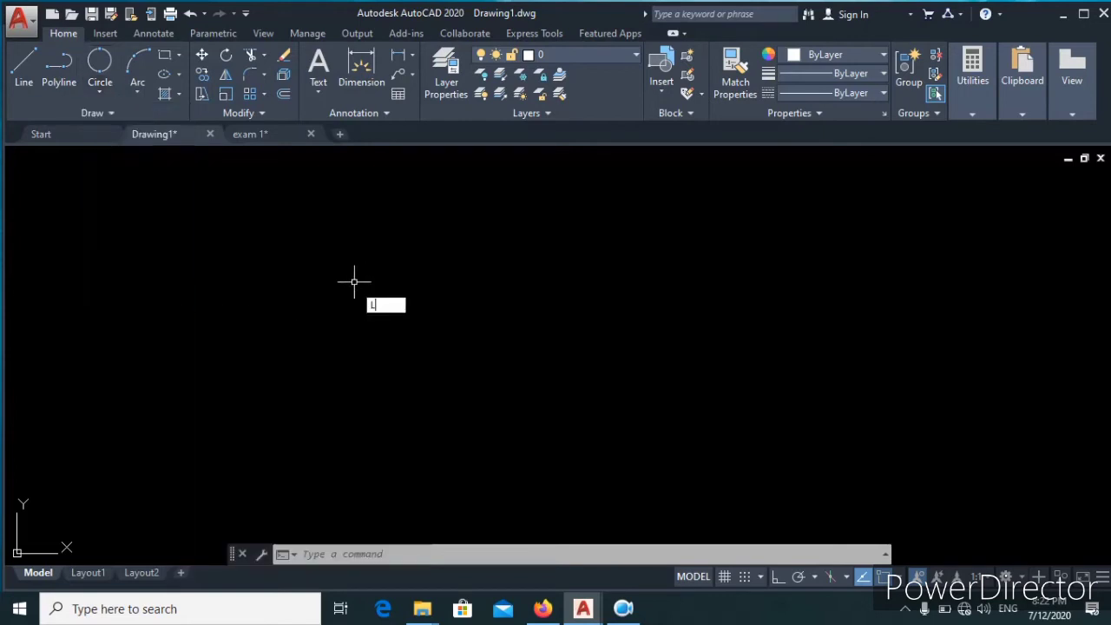
{"action": "key", "text": "Return"}
{"action": "left_click", "coordinate": [443, 228]}
{"action": "left_click", "coordinate": [660, 388]}
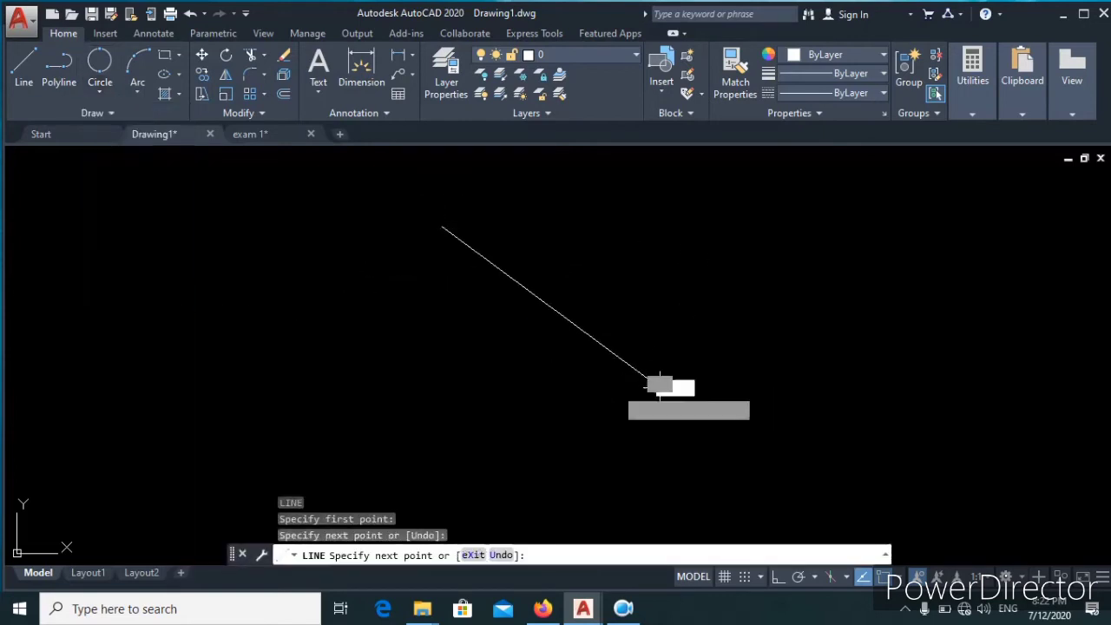
{"action": "left_click", "coordinate": [282, 407]}
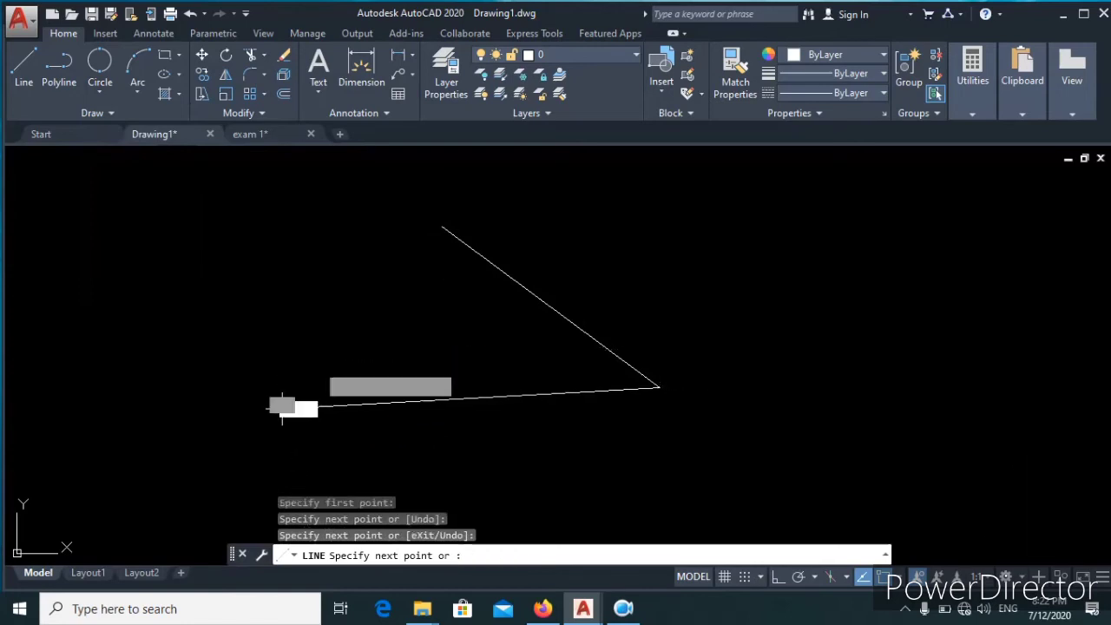
{"action": "left_click", "coordinate": [443, 228]}
{"action": "key", "text": "Escape"}
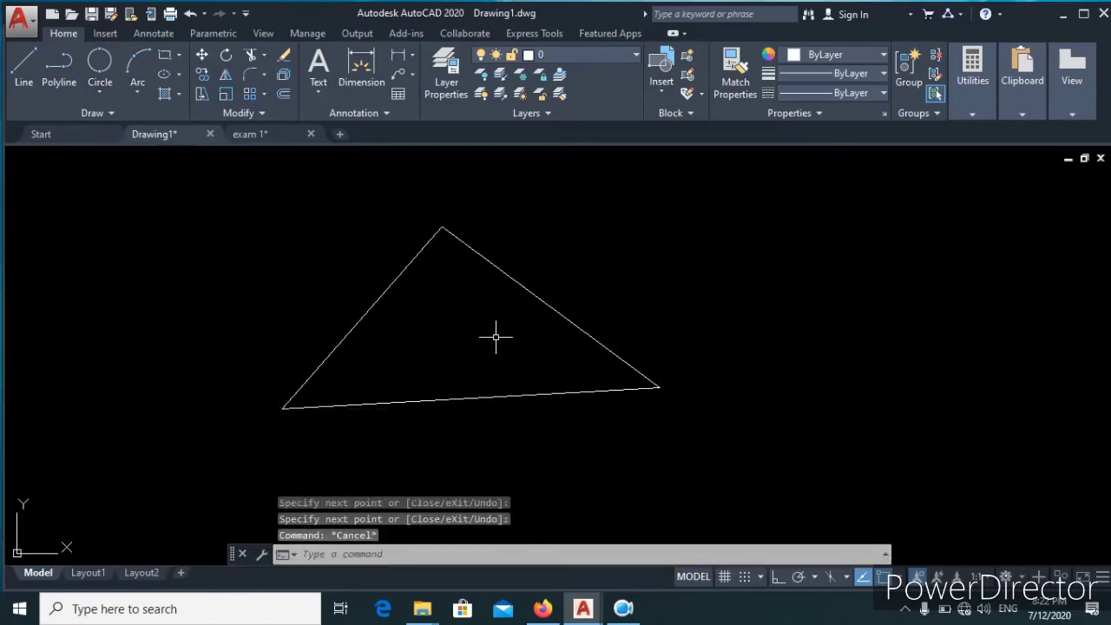
{"action": "type", "text": "c"}
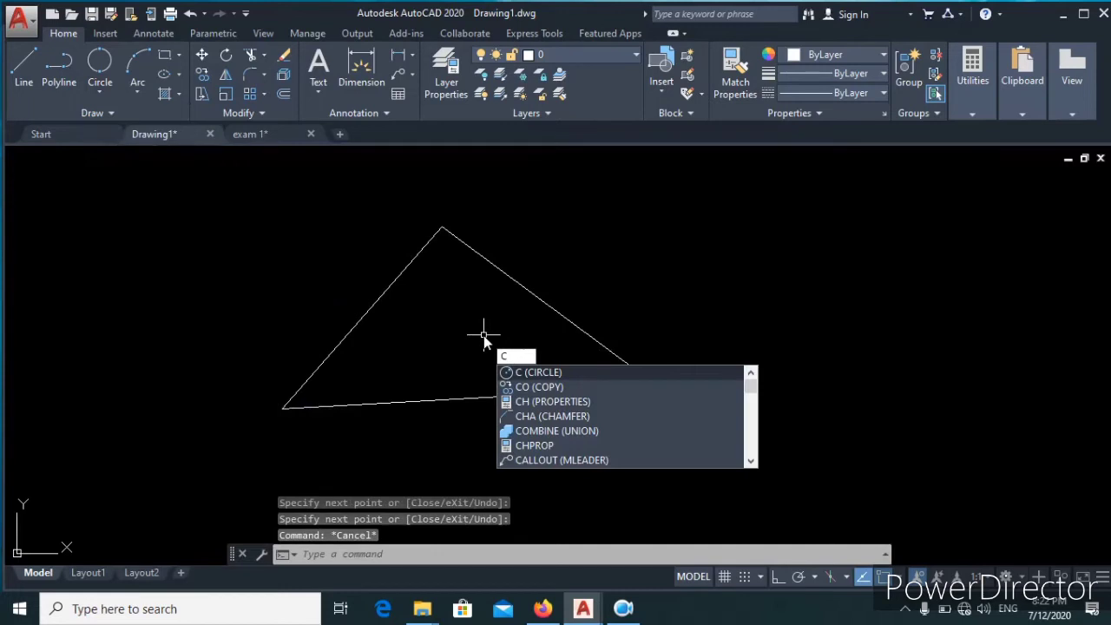
Step: Draw a radius-4 Ttr circle tangent to the new triangle's left and right edges
{"action": "key", "text": "Return"}
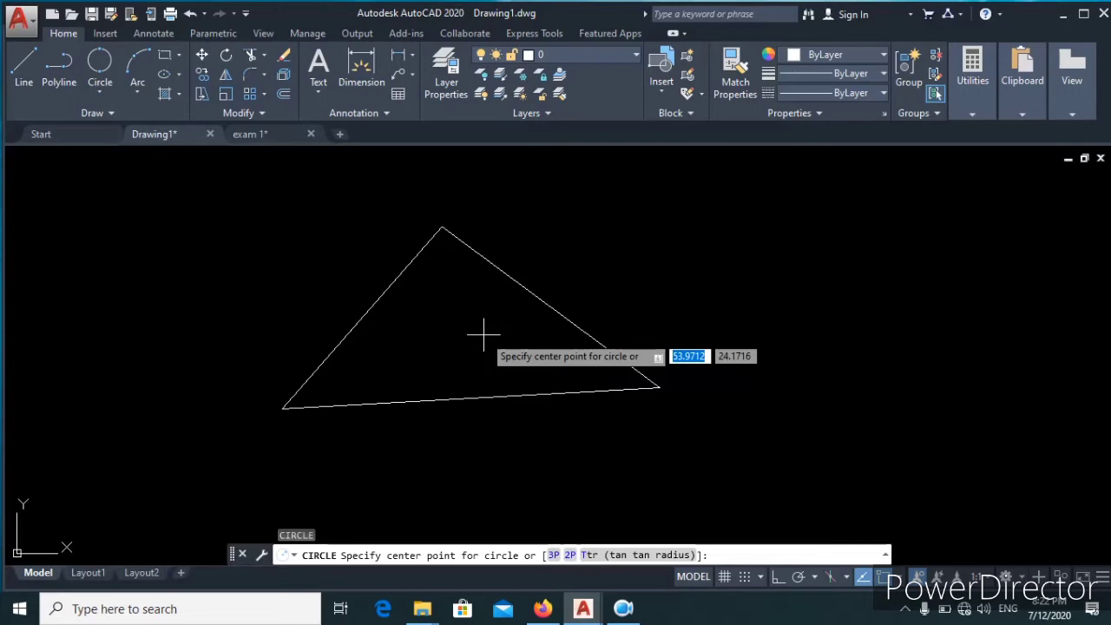
{"action": "type", "text": "t"}
{"action": "key", "text": "Return"}
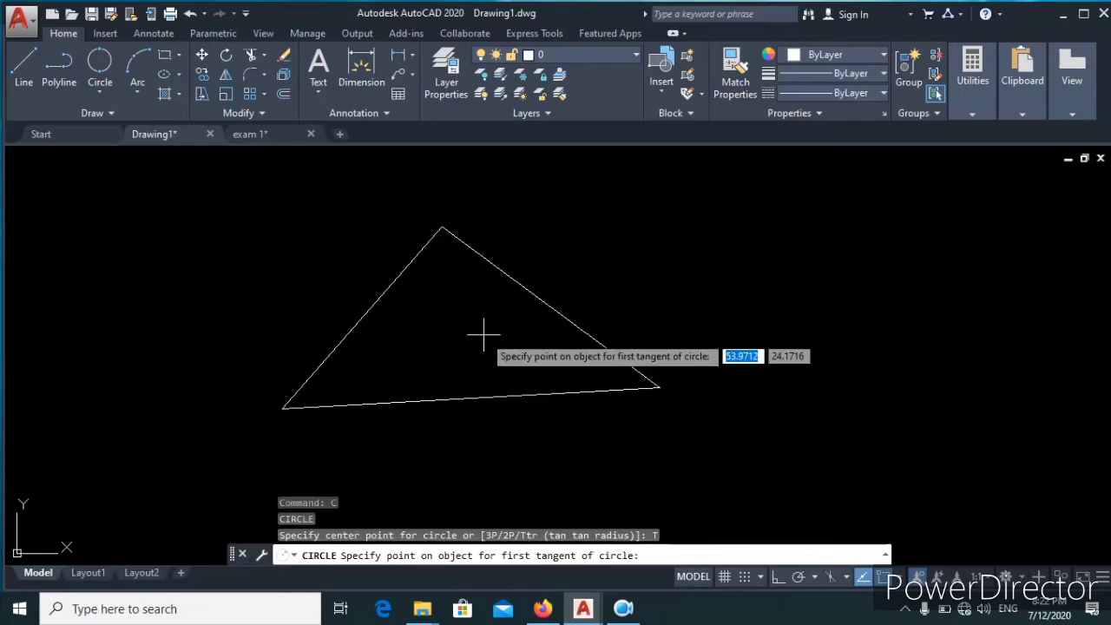
{"action": "left_click", "coordinate": [387, 290]}
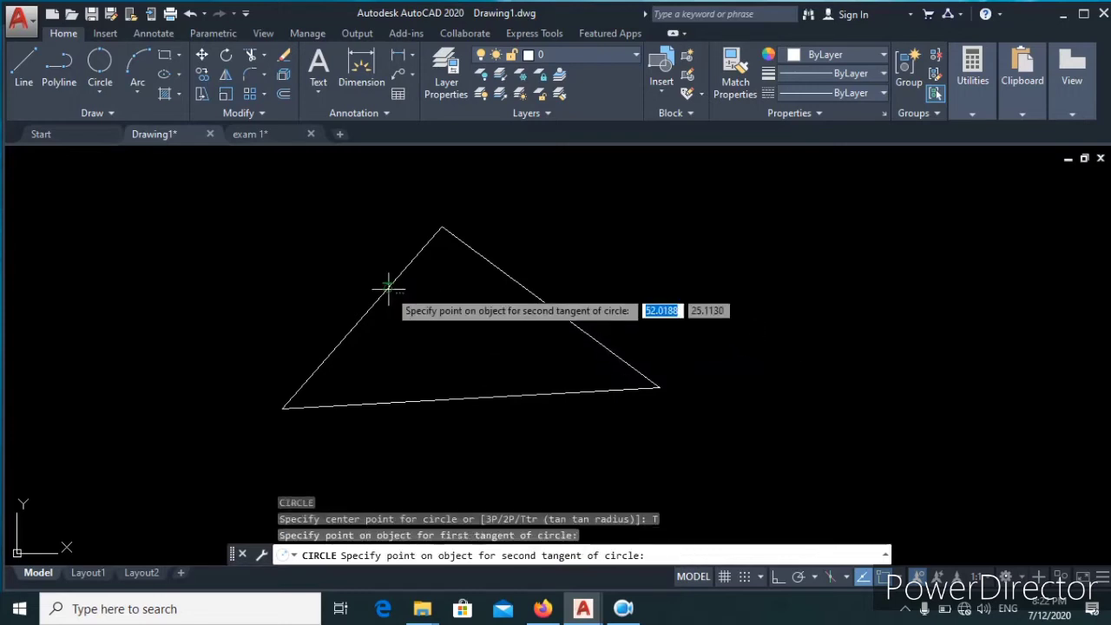
{"action": "left_click", "coordinate": [540, 300]}
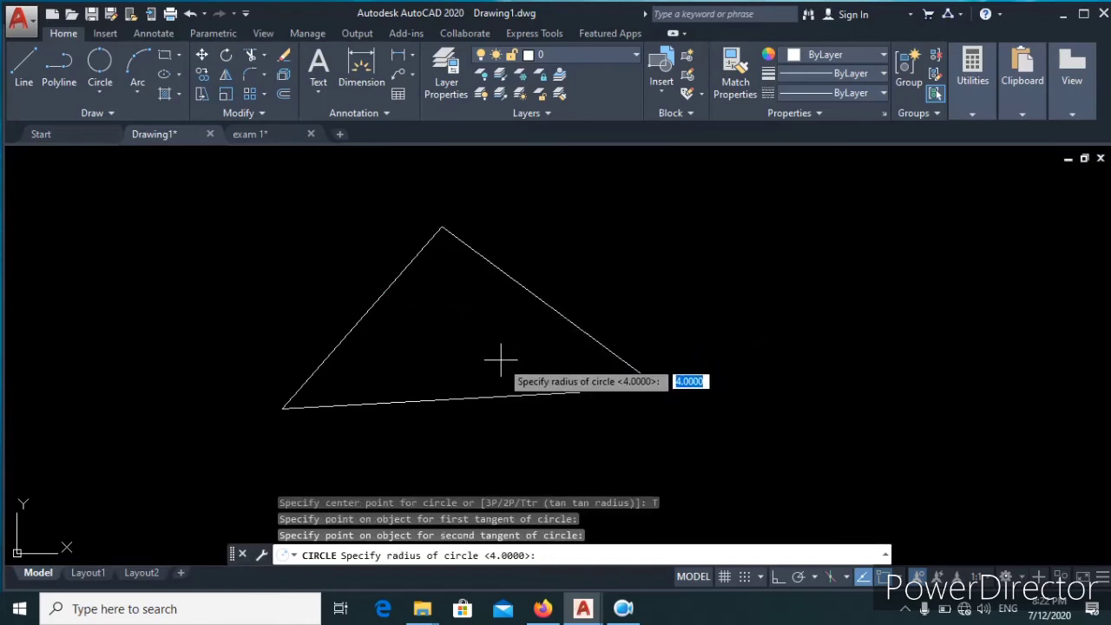
{"action": "type", "text": "4"}
{"action": "key", "text": "Return"}
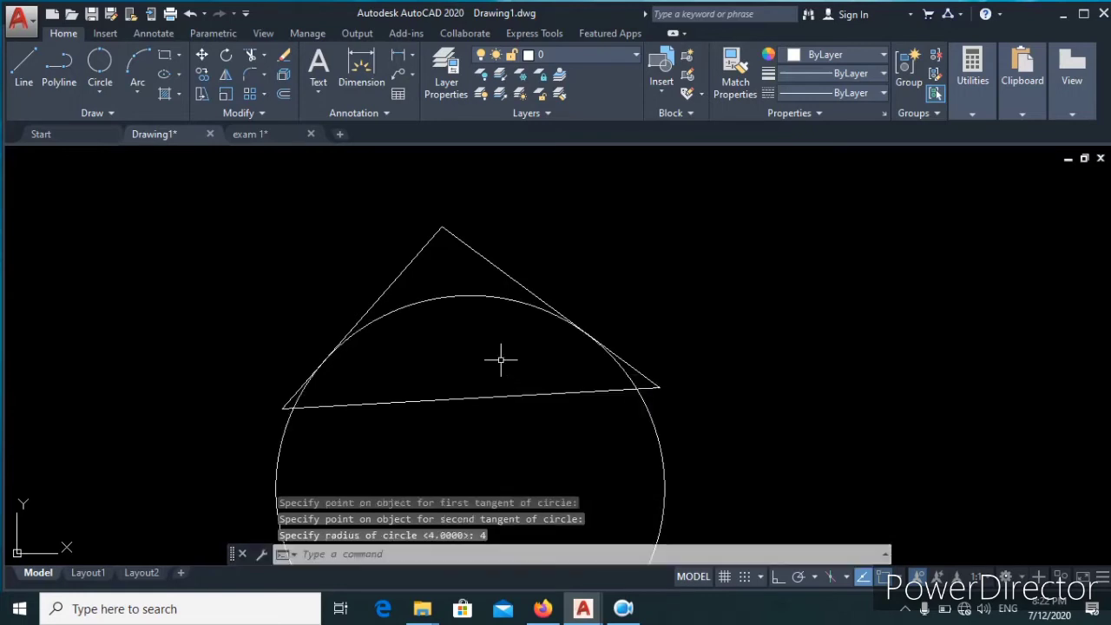
{"action": "key", "text": "Escape"}
Step: Window-select and erase the circle and triangle, then undo the erase
{"action": "left_click", "coordinate": [602, 285]}
{"action": "left_click", "coordinate": [248, 371]}
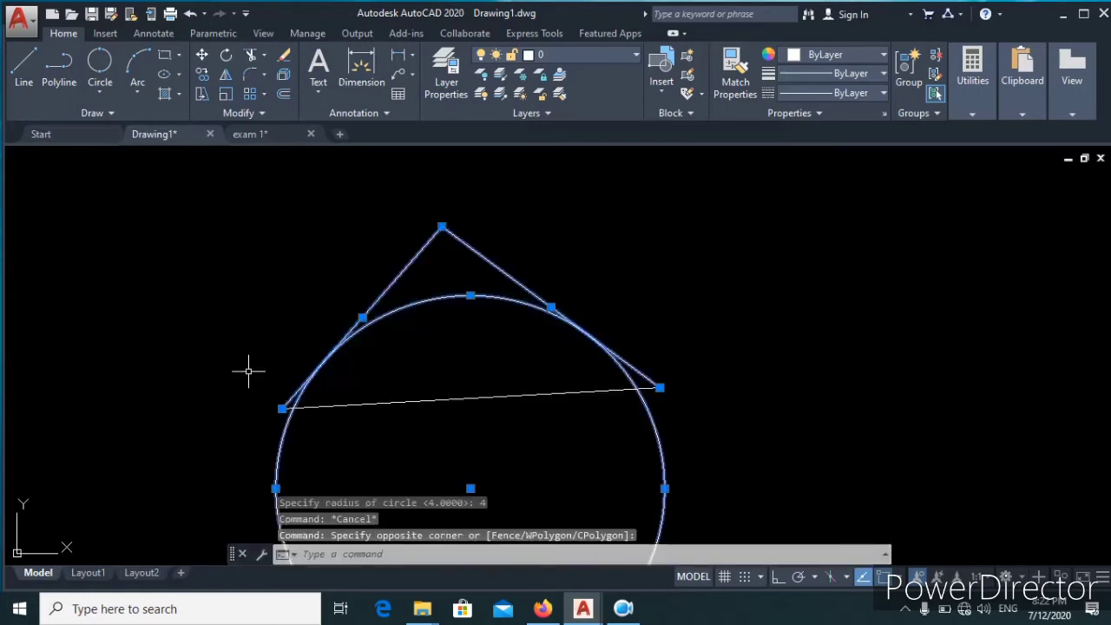
{"action": "type", "text": "e"}
{"action": "key", "text": "Return"}
{"action": "left_click", "coordinate": [100, 92]}
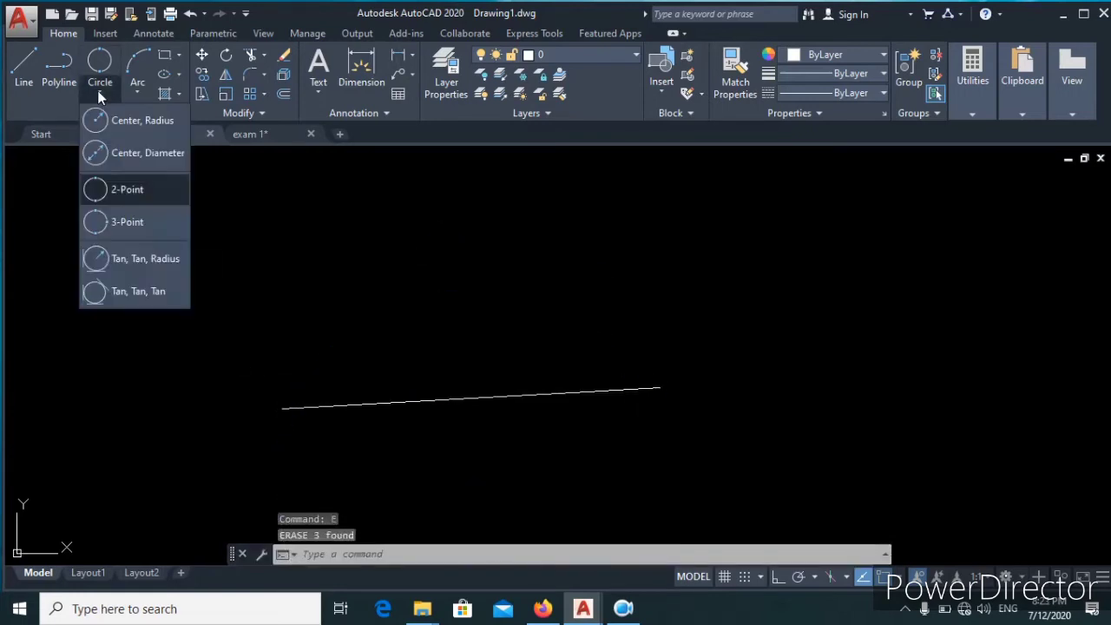
{"action": "key", "text": "ctrl+z"}
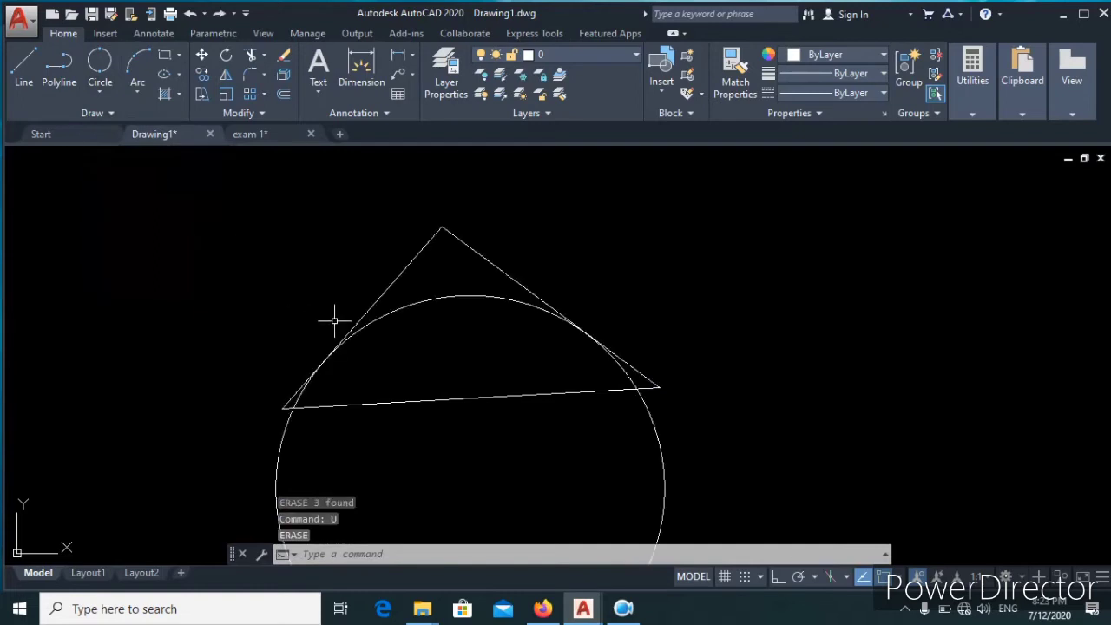
Step: Erase only the tangent circle, leaving the triangle in place
{"action": "key", "text": "Escape"}
{"action": "left_click", "coordinate": [470, 296]}
{"action": "type", "text": "e"}
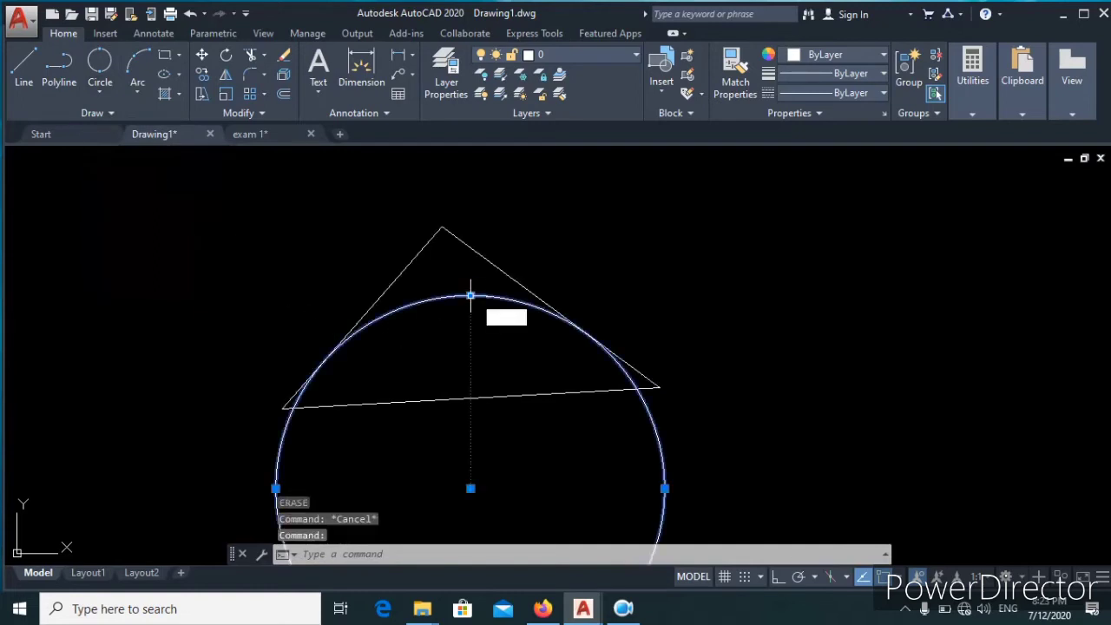
{"action": "key", "text": "Return"}
{"action": "left_click", "coordinate": [110, 95]}
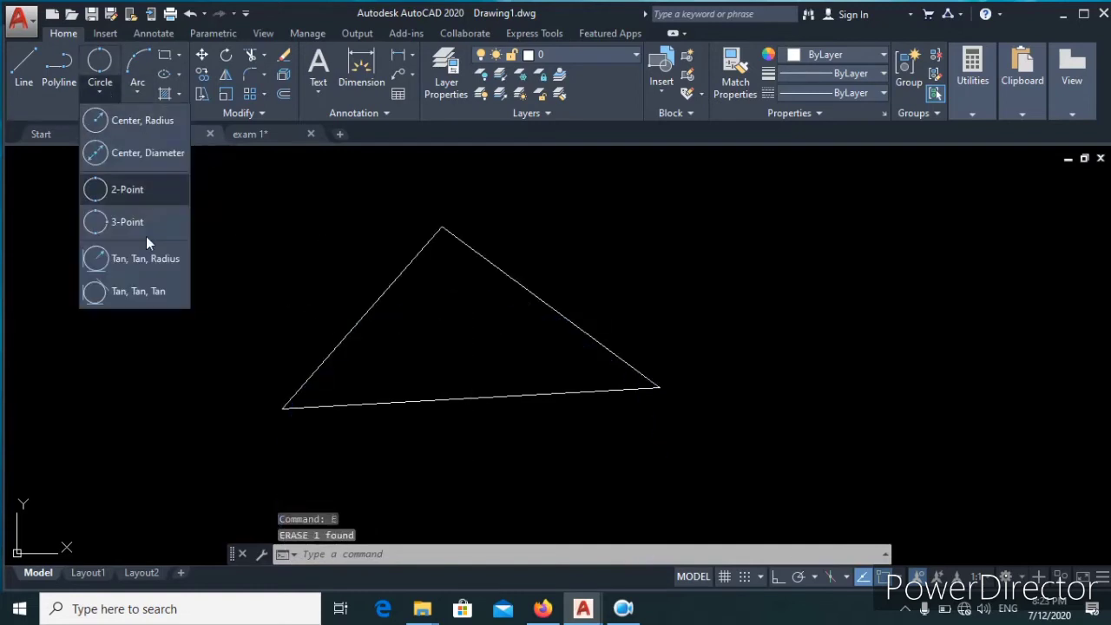
Step: Draw a circle tangent to the triangle's left, right and bottom edges
{"action": "left_click", "coordinate": [162, 291]}
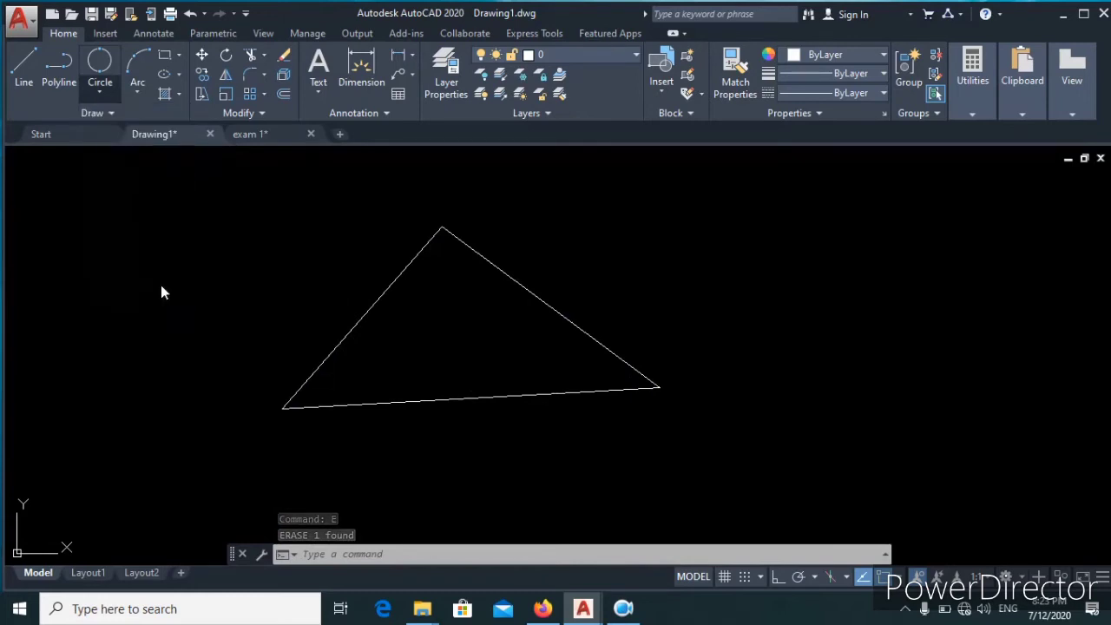
{"action": "left_click", "coordinate": [373, 301]}
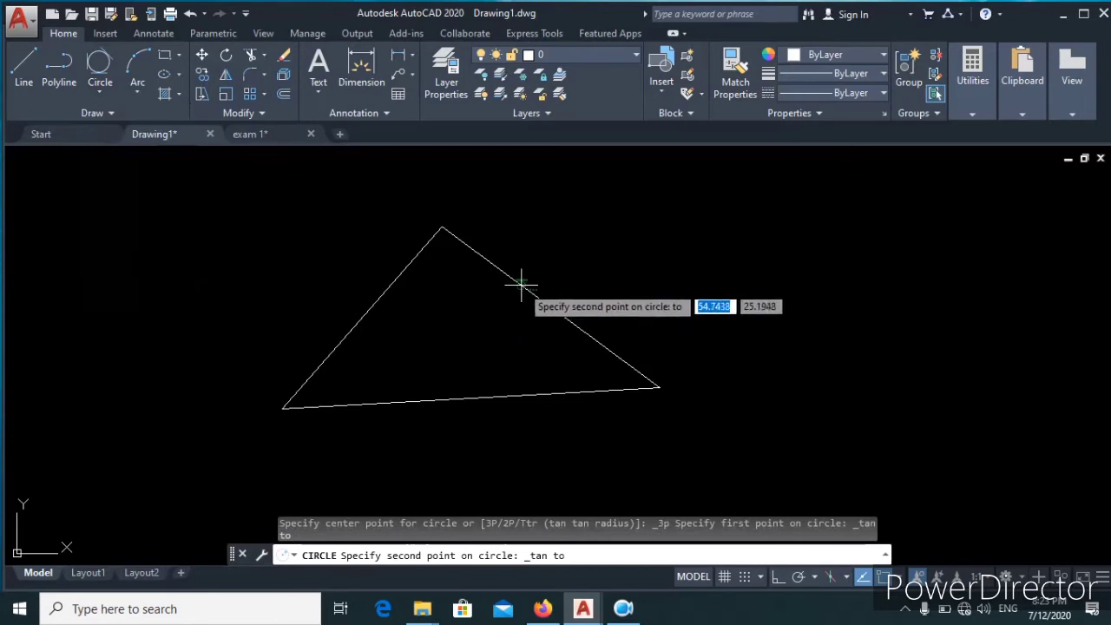
{"action": "left_click", "coordinate": [523, 288]}
{"action": "left_click", "coordinate": [462, 397]}
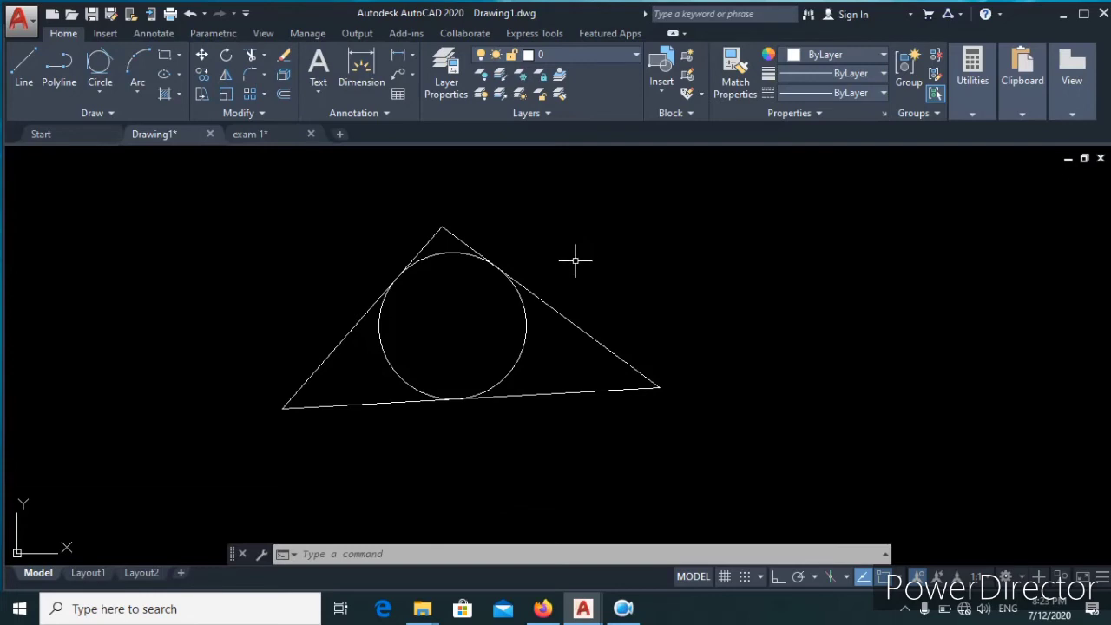
Step: Erase the inscribed circle, the right edge and the slanted left edge
{"action": "left_click", "coordinate": [575, 260]}
{"action": "left_click", "coordinate": [474, 342]}
{"action": "type", "text": "E"}
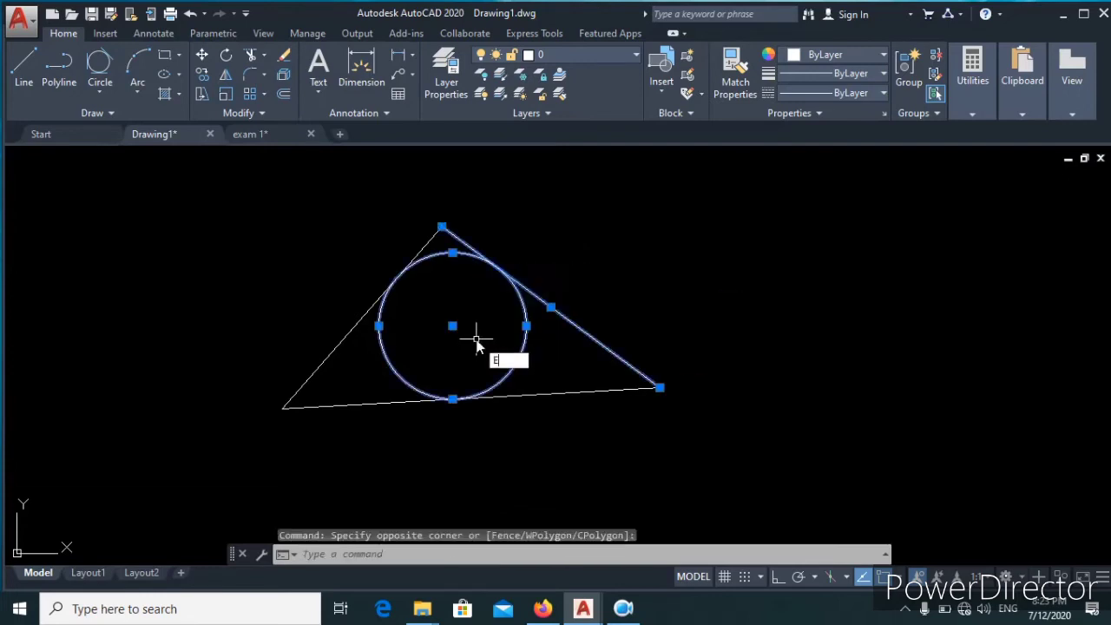
{"action": "key", "text": "Return"}
{"action": "left_click", "coordinate": [356, 344]}
{"action": "left_click", "coordinate": [342, 385]}
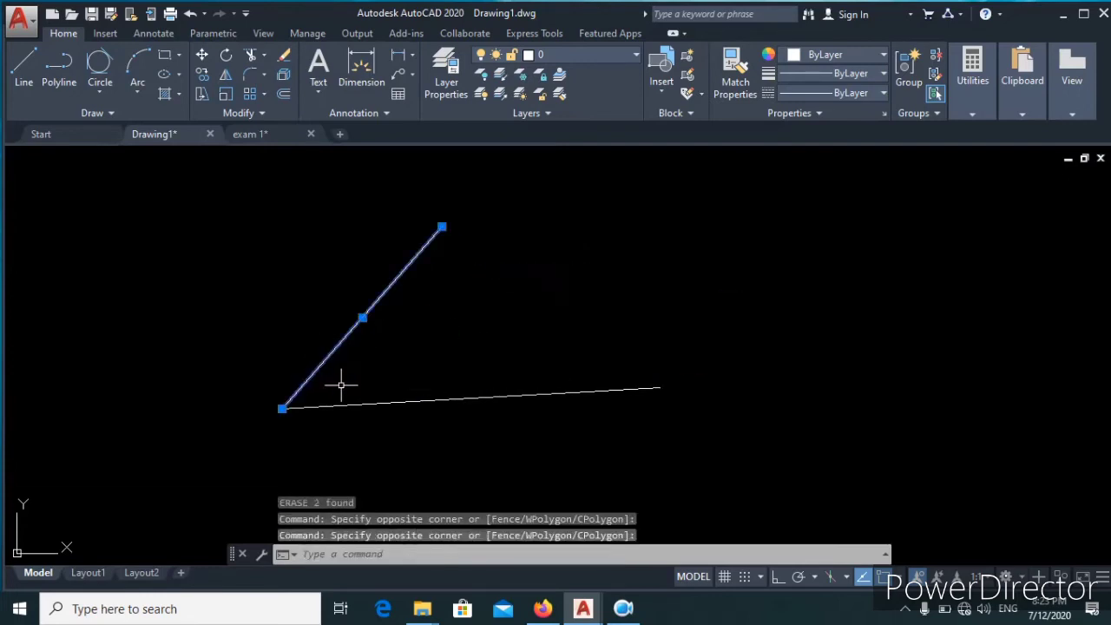
{"action": "type", "text": "E"}
{"action": "key", "text": "Return"}
Step: Erase the remaining bottom line, leaving the canvas empty
{"action": "left_click", "coordinate": [405, 377]}
{"action": "left_click", "coordinate": [374, 417]}
{"action": "type", "text": "E"}
{"action": "key", "text": "Return"}
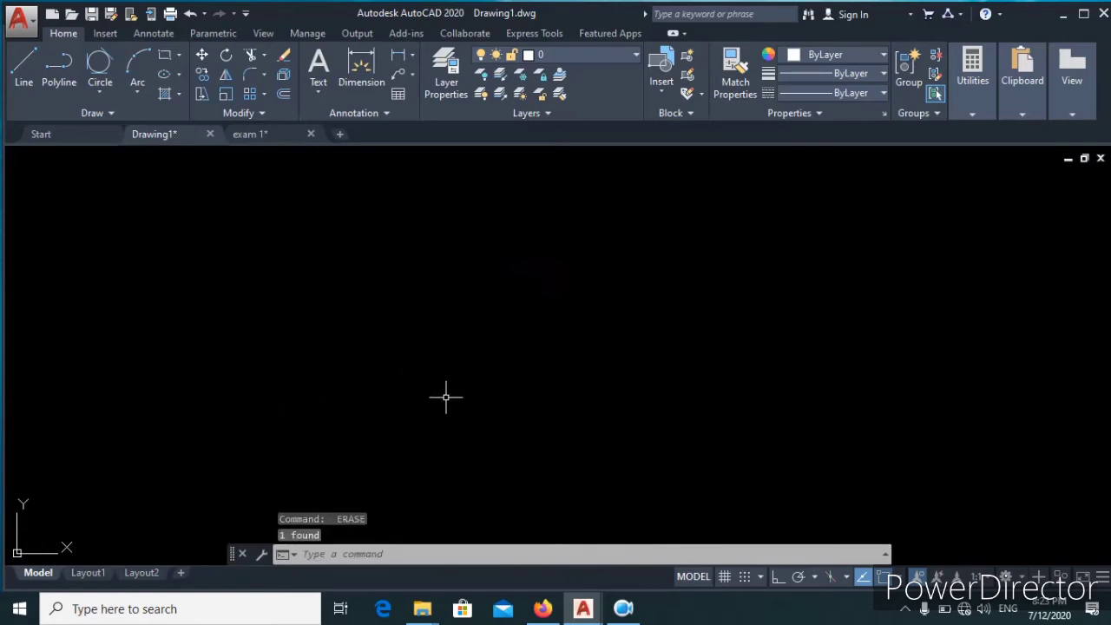
{"action": "key", "text": "Escape"}
{"action": "type", "text": "C"}
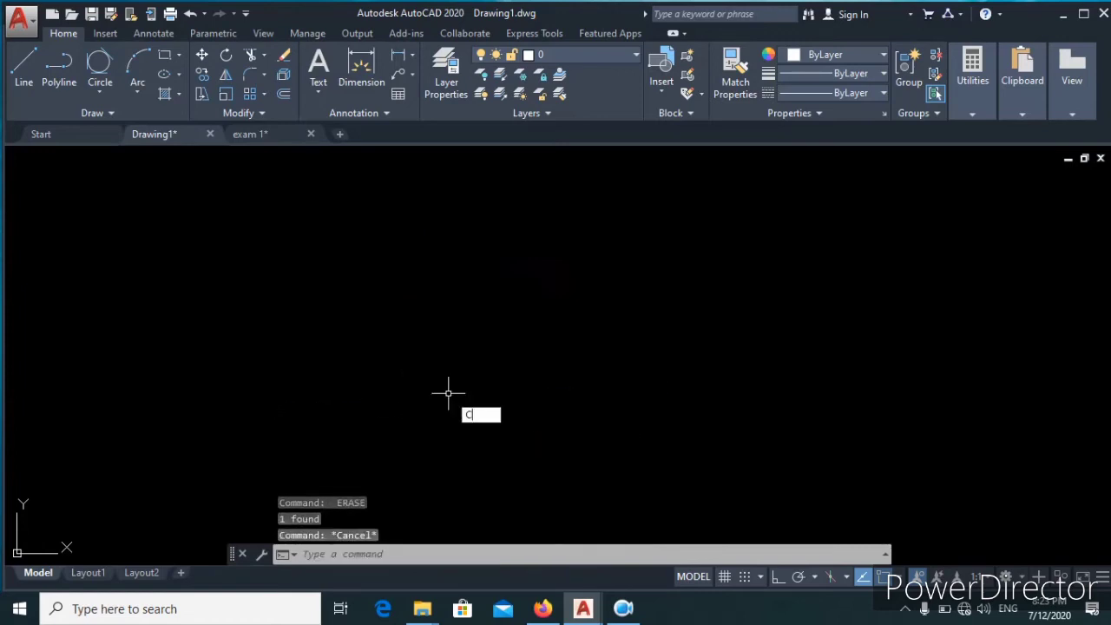
{"action": "key", "text": "Return"}
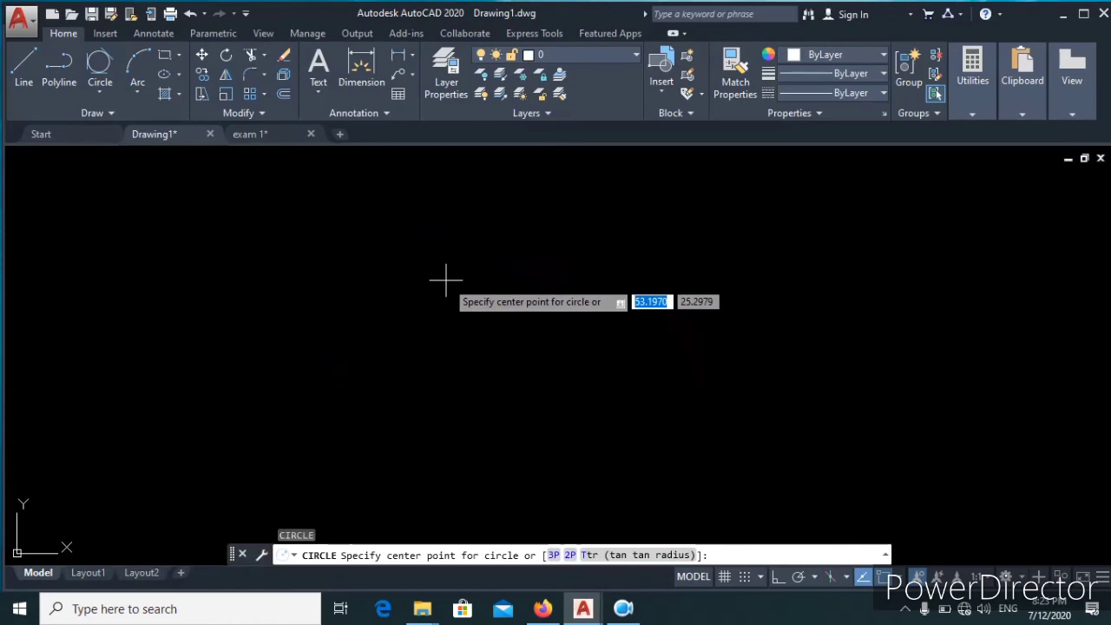
{"action": "left_click", "coordinate": [446, 280]}
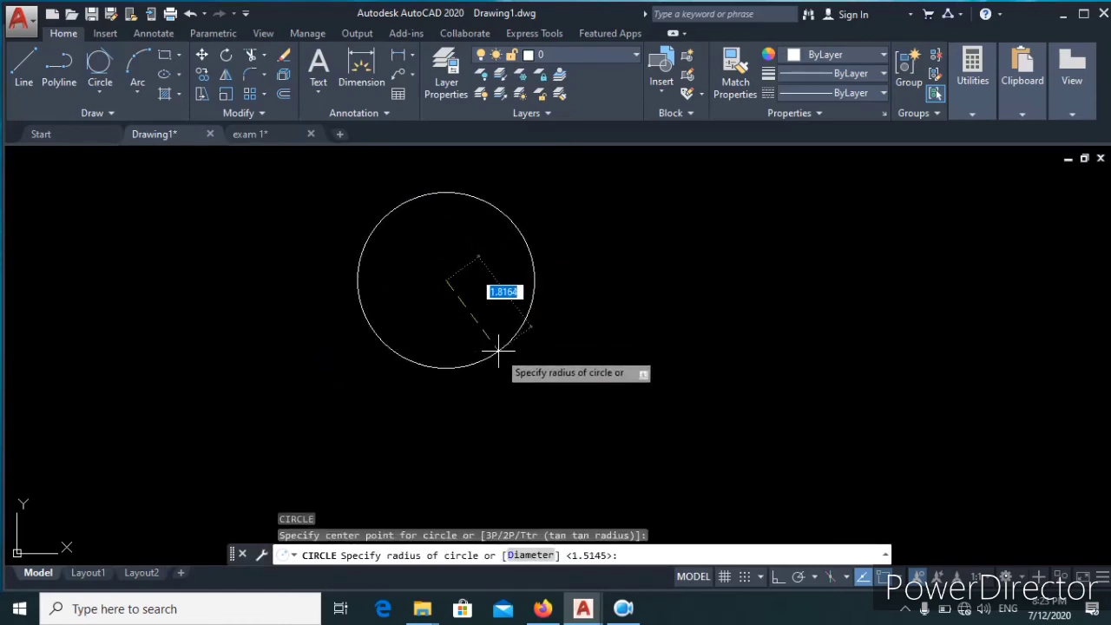
{"action": "type", "text": "5"}
{"action": "key", "text": "Return"}
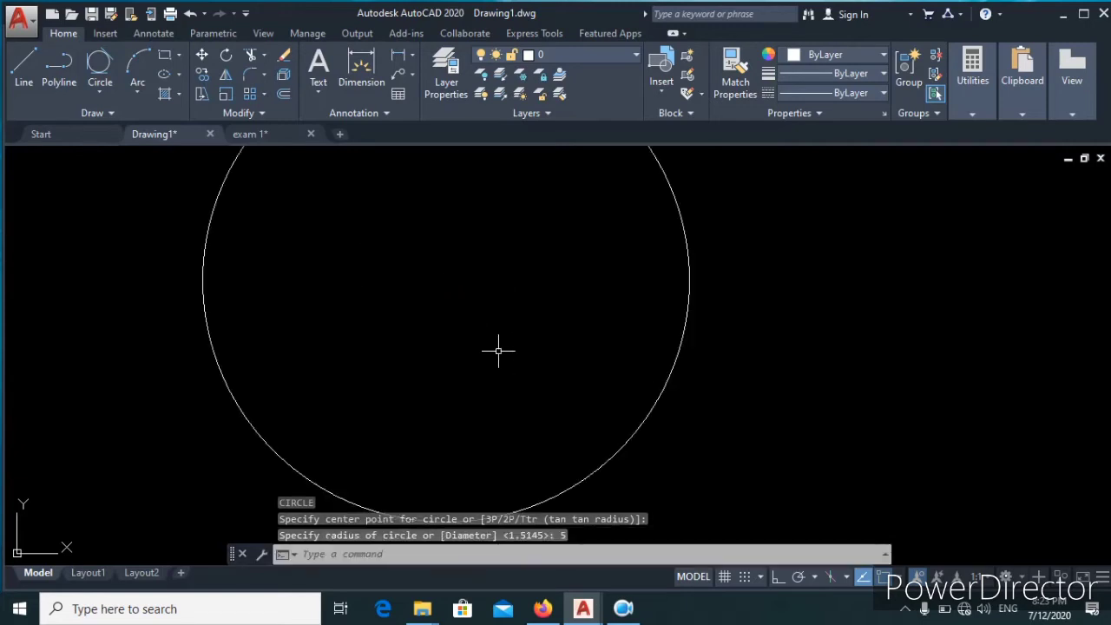
{"action": "scroll", "coordinate": [498, 351], "scroll_direction": "down", "scroll_amount": 1}
{"action": "scroll", "coordinate": [300, 287], "scroll_direction": "down", "scroll_amount": 1}
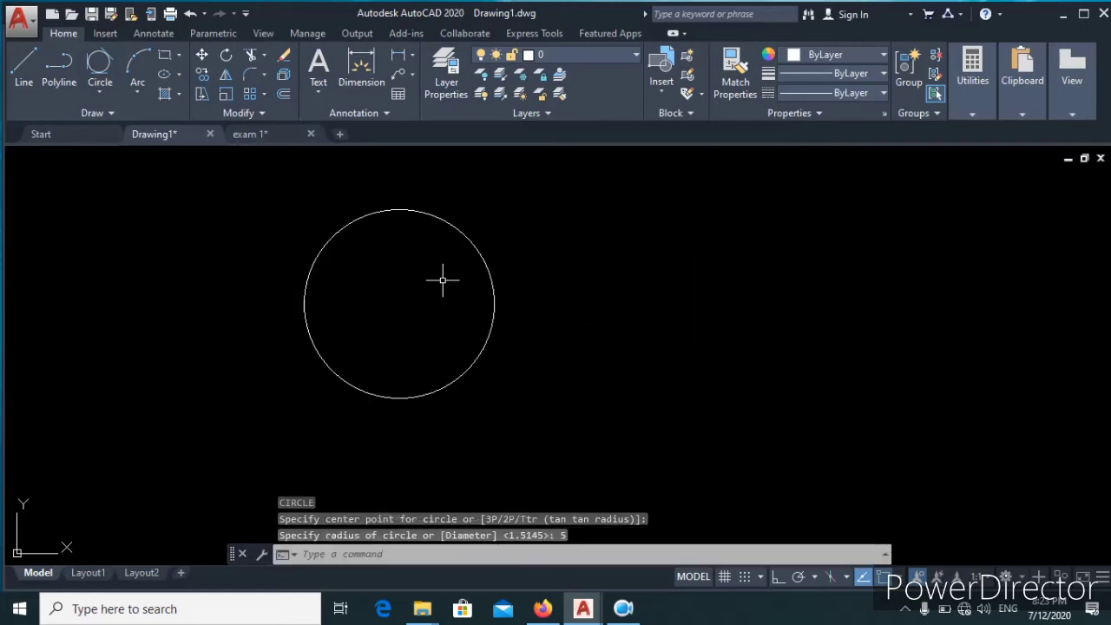
{"action": "scroll", "coordinate": [538, 260], "scroll_direction": "up", "scroll_amount": 1}
{"action": "type", "text": "c"}
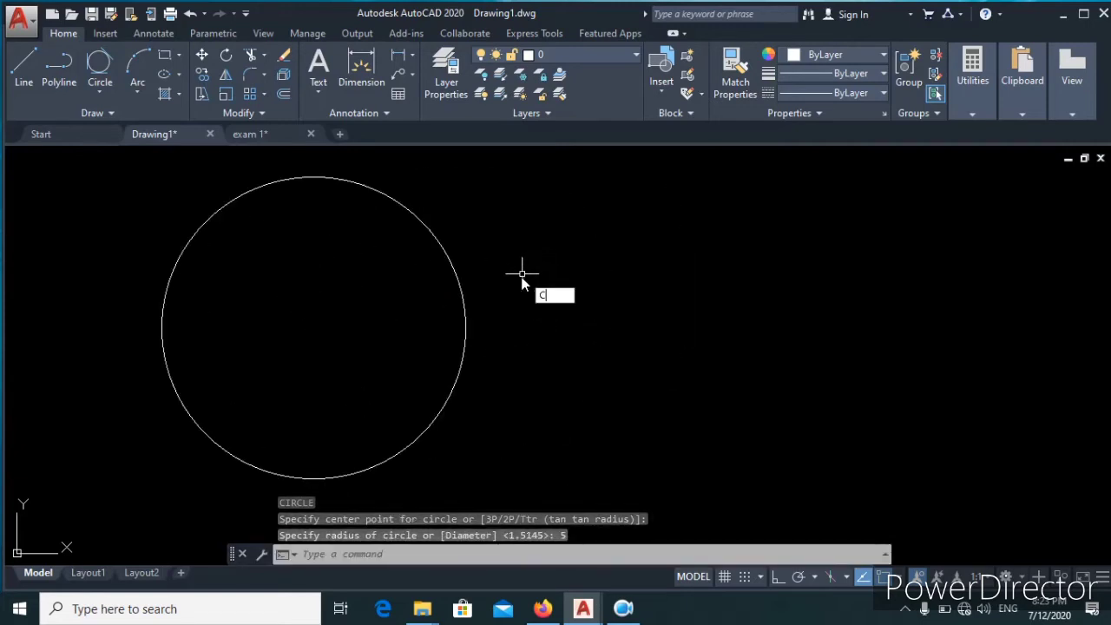
{"action": "key", "text": "Return"}
{"action": "left_click", "coordinate": [730, 317]}
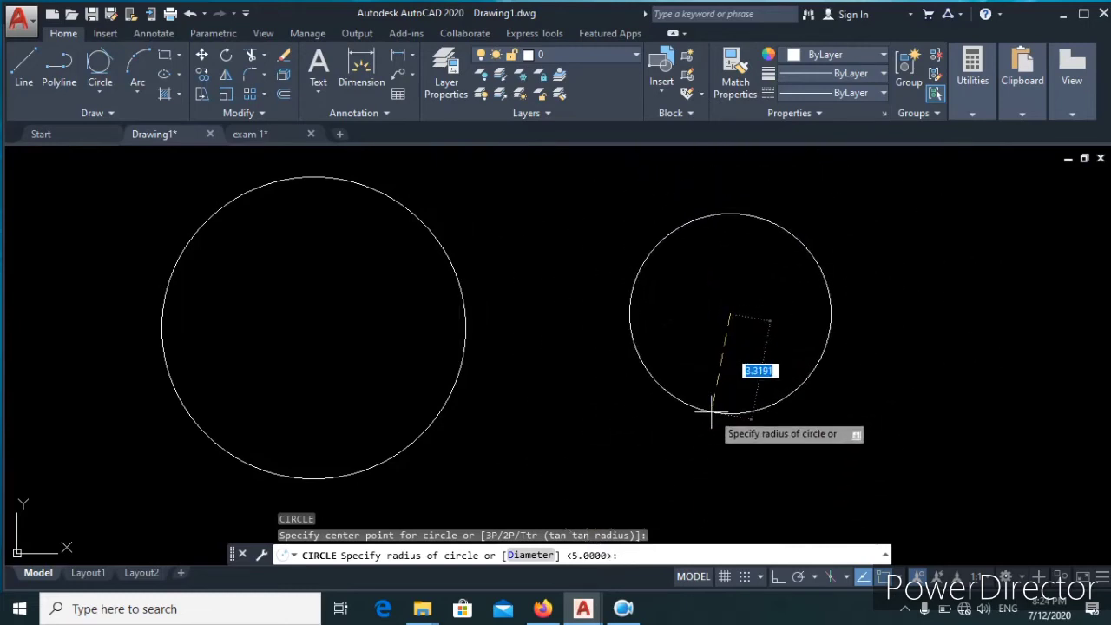
{"action": "key", "text": "Return"}
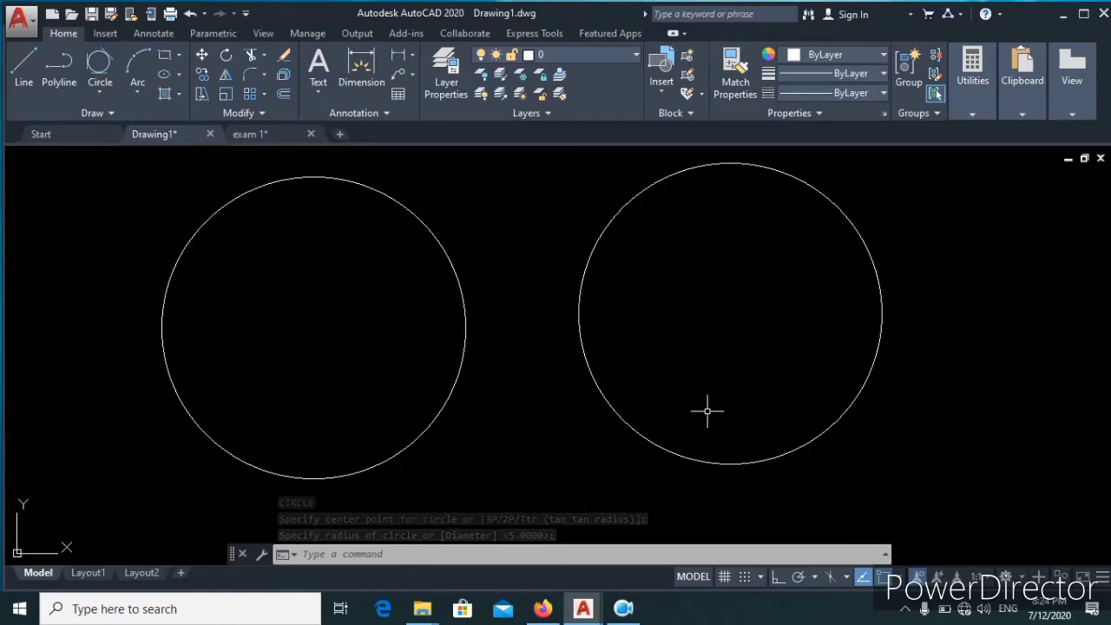
{"action": "left_click", "coordinate": [635, 346]}
{"action": "left_click", "coordinate": [422, 389]}
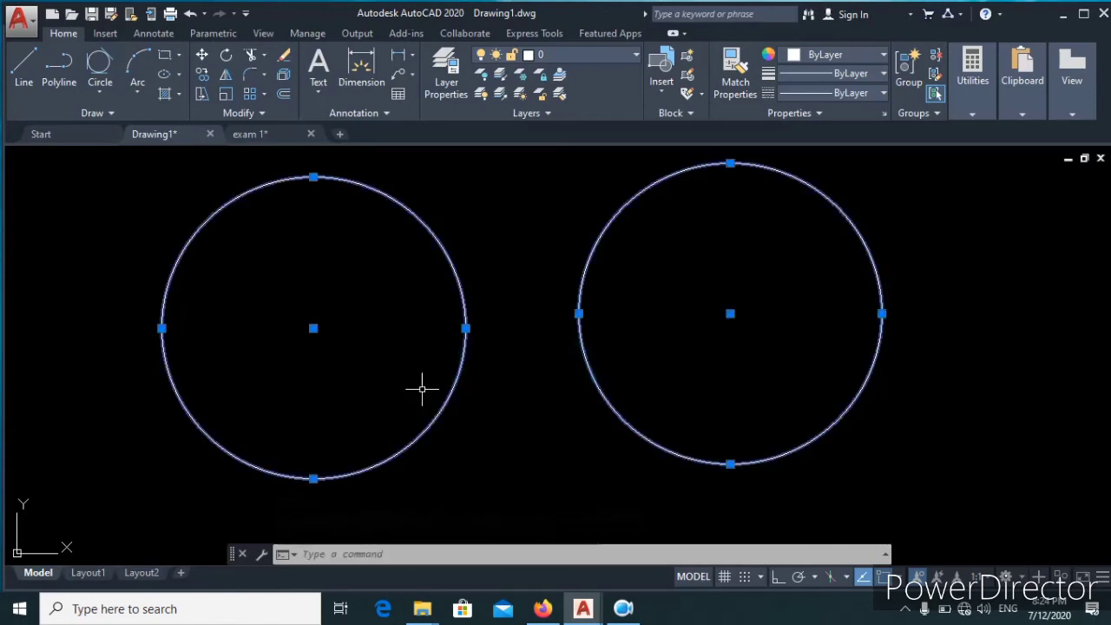
{"action": "type", "text": "E"}
{"action": "key", "text": "Return"}
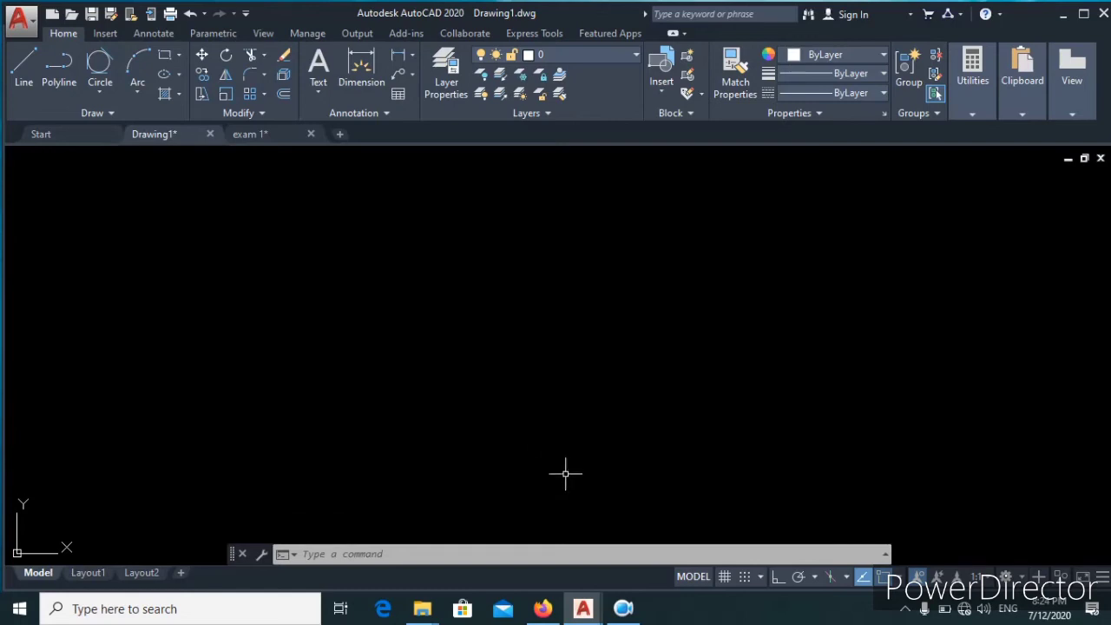
{"action": "left_click", "coordinate": [621, 612]}
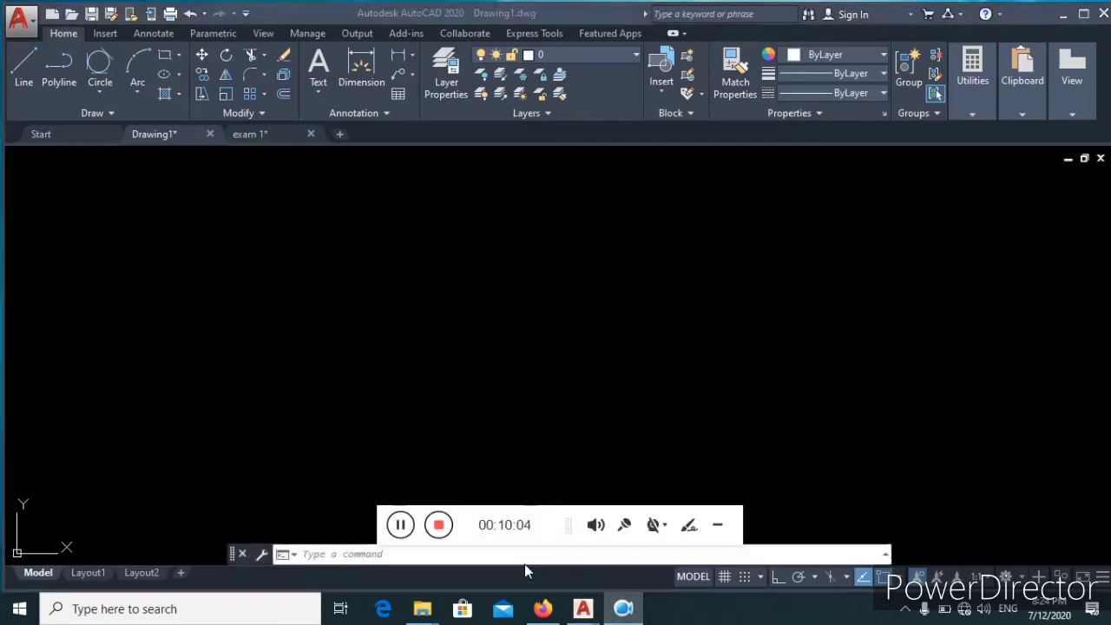
Step: Tile the reference drawing beside Drawing1 and start a line in the upper left
{"action": "left_click", "coordinate": [400, 528]}
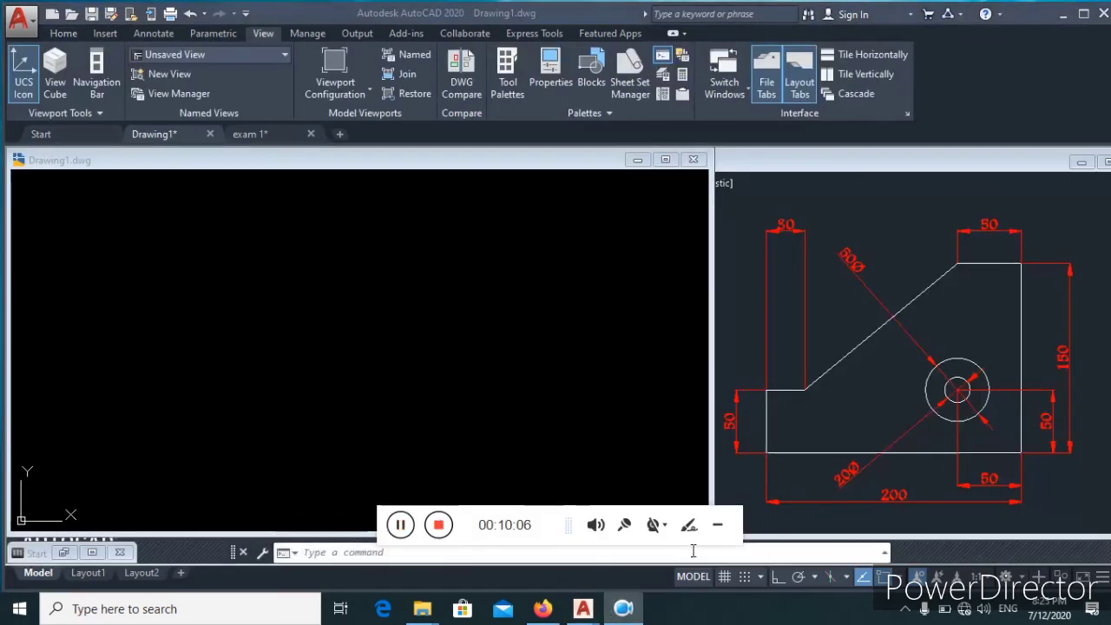
{"action": "left_click", "coordinate": [717, 524]}
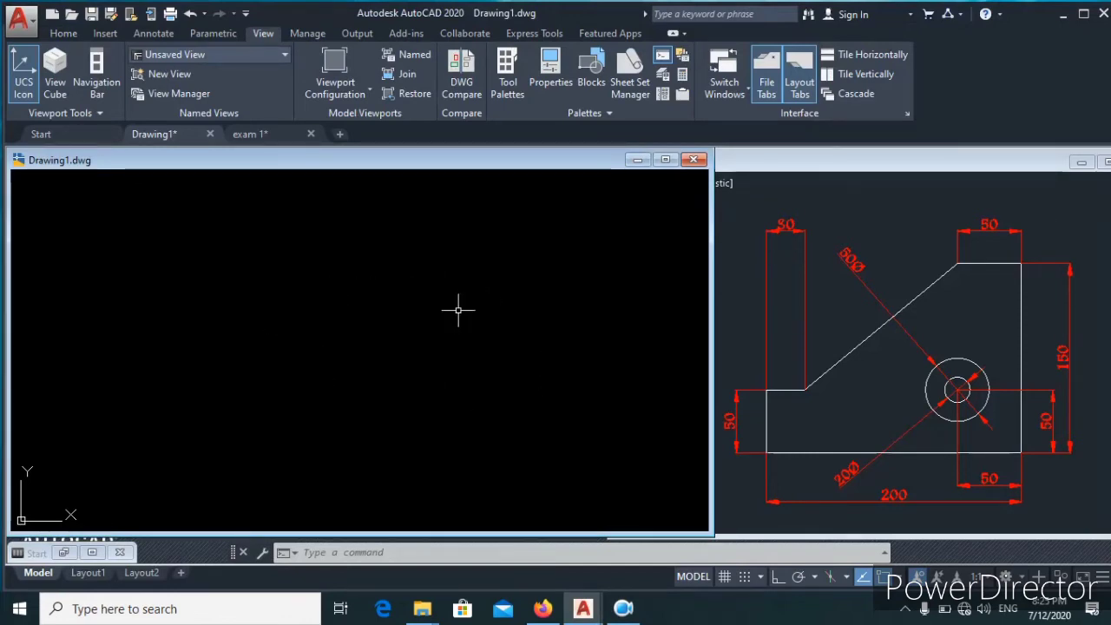
{"action": "type", "text": "L"}
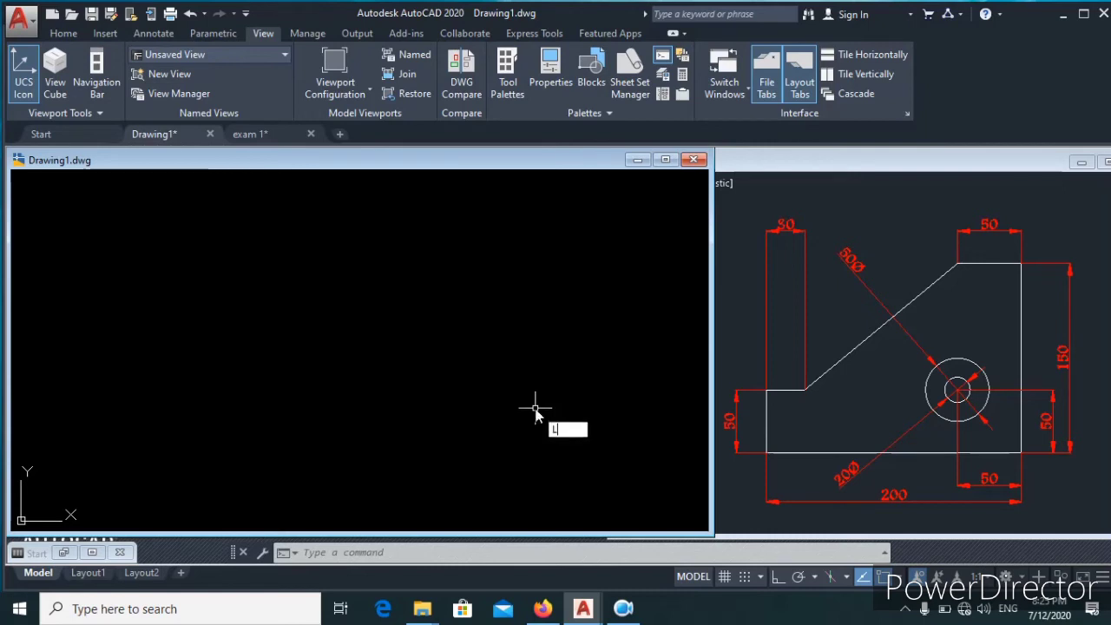
{"action": "key", "text": "Return"}
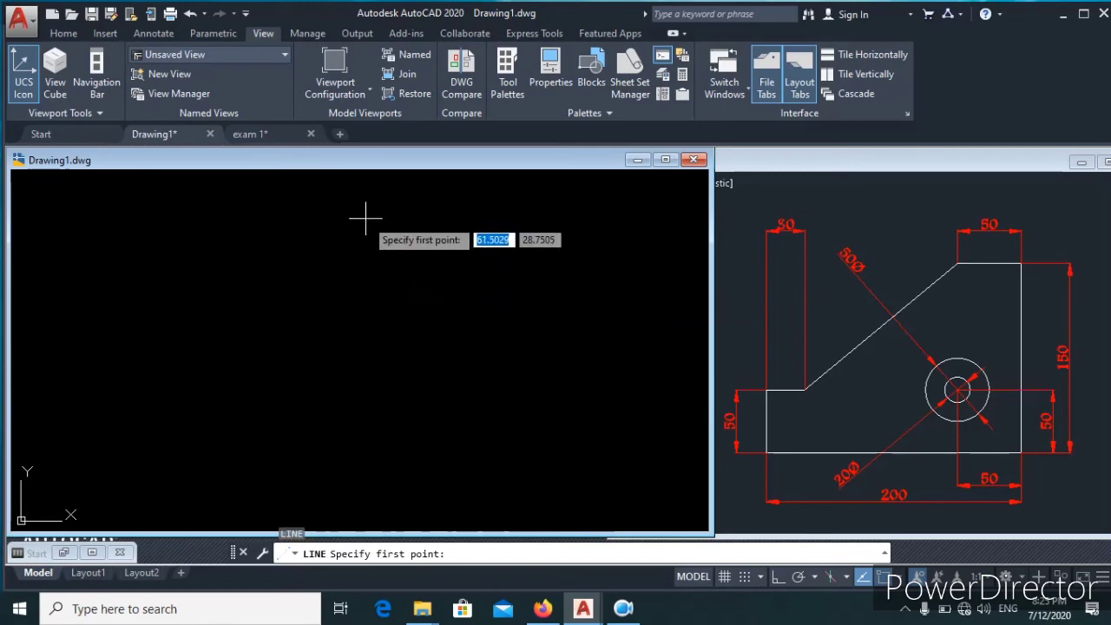
{"action": "left_click", "coordinate": [365, 218]}
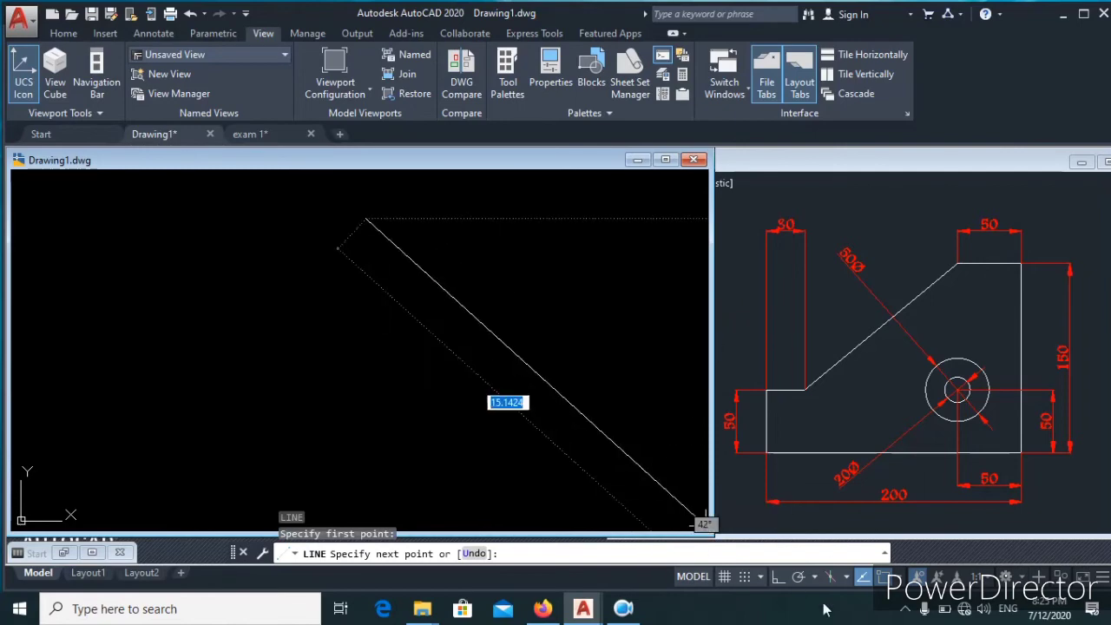
Step: With Ortho on, draw a 50-unit horizontal line
{"action": "left_click", "coordinate": [778, 579]}
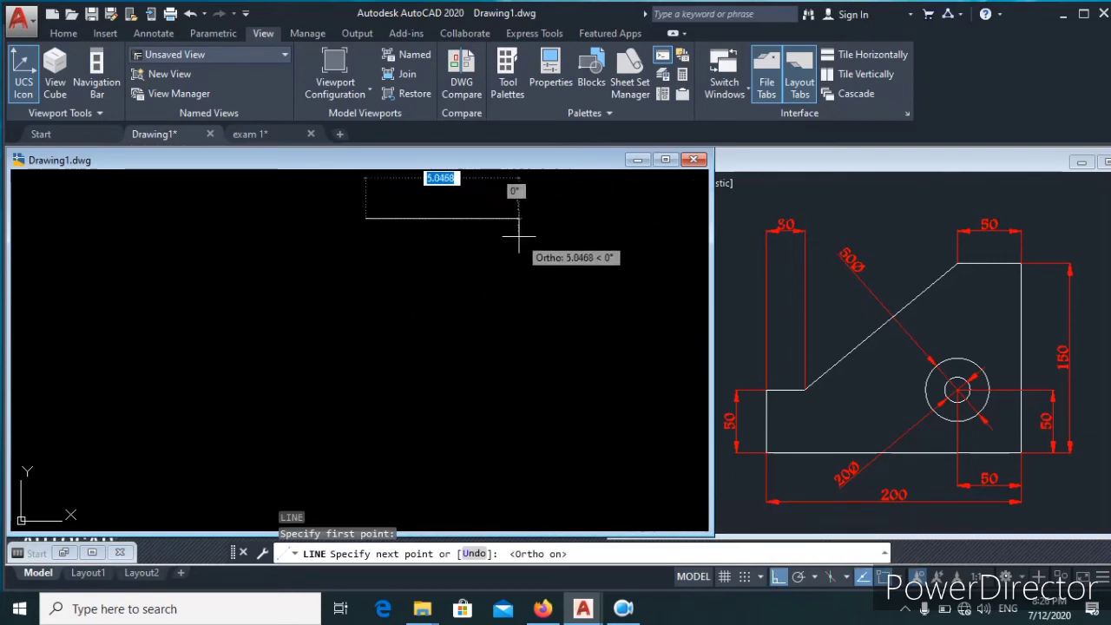
{"action": "type", "text": "50"}
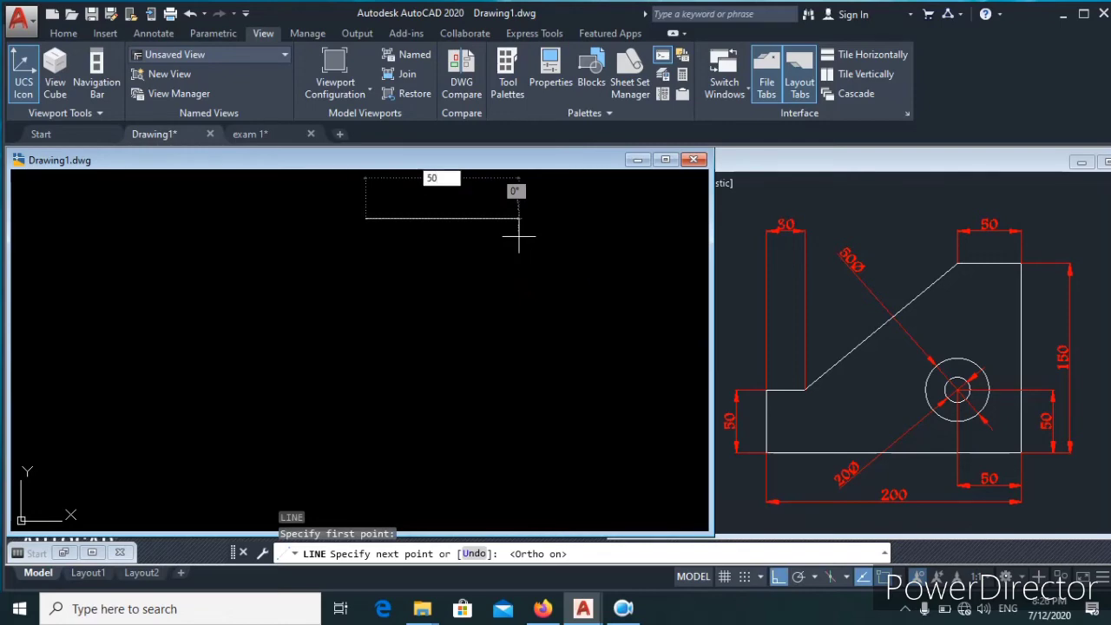
{"action": "key", "text": "Return"}
{"action": "scroll", "coordinate": [465, 320], "scroll_direction": "up", "scroll_amount": 3}
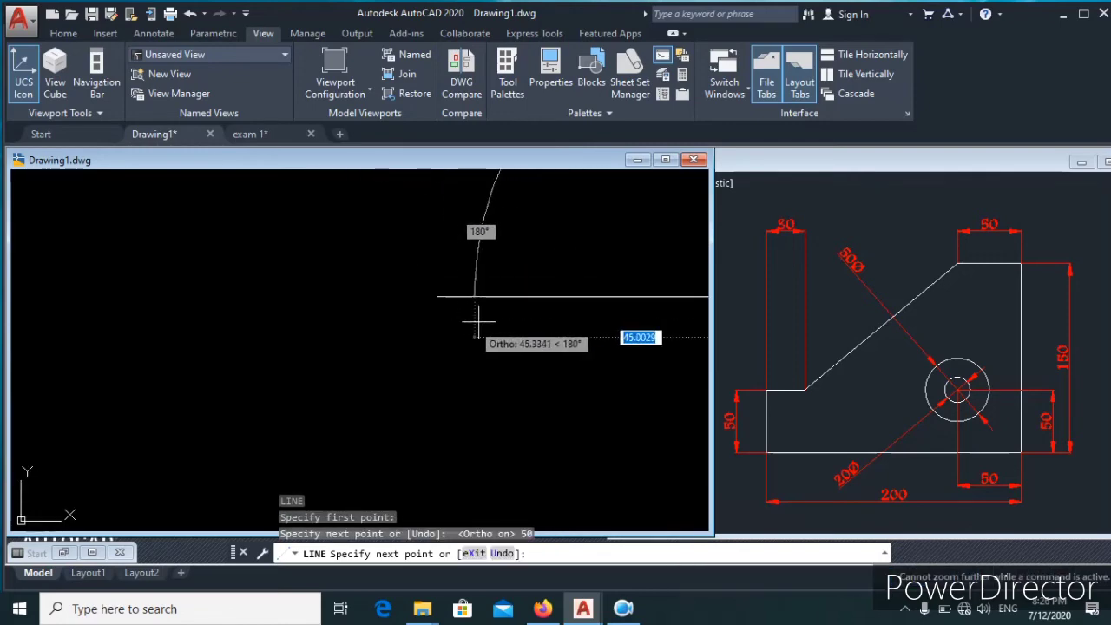
{"action": "middle_click_drag", "start_coordinate": [596, 356], "coordinate": [478, 330]}
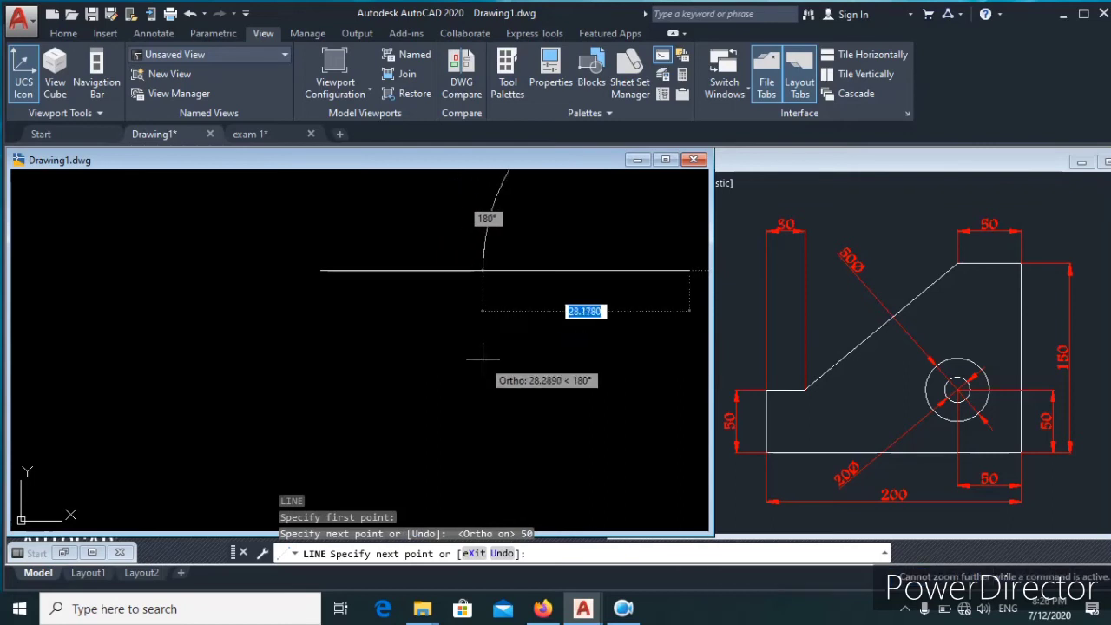
{"action": "middle_click_drag", "start_coordinate": [595, 372], "coordinate": [453, 337]}
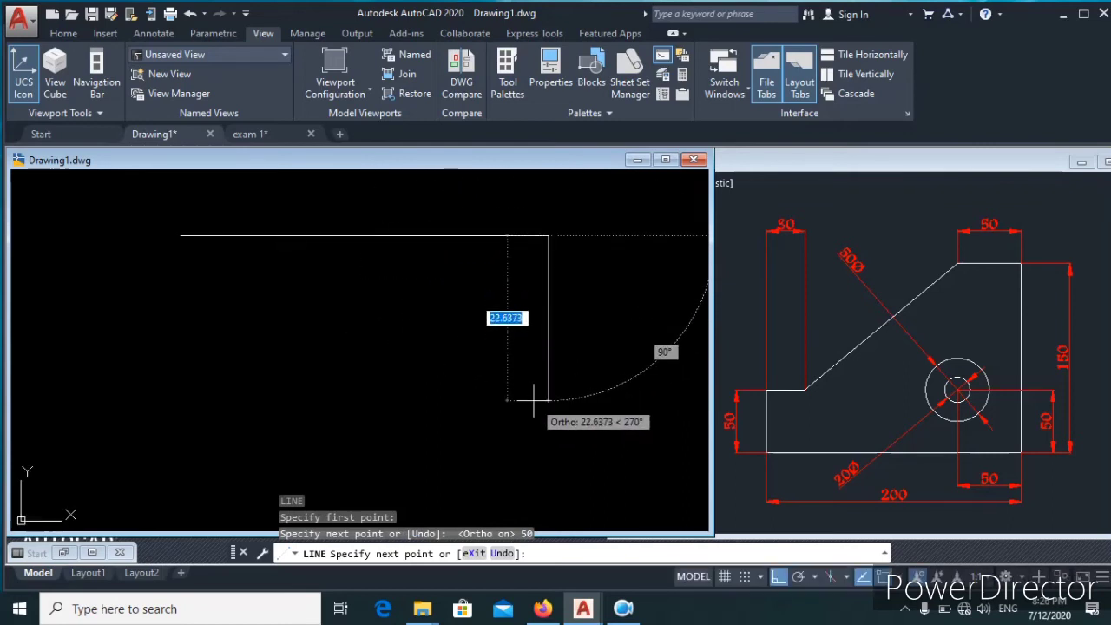
{"action": "type", "text": "5"}
{"action": "key", "text": "Escape"}
{"action": "key", "text": "Escape"}
{"action": "key", "text": "Escape"}
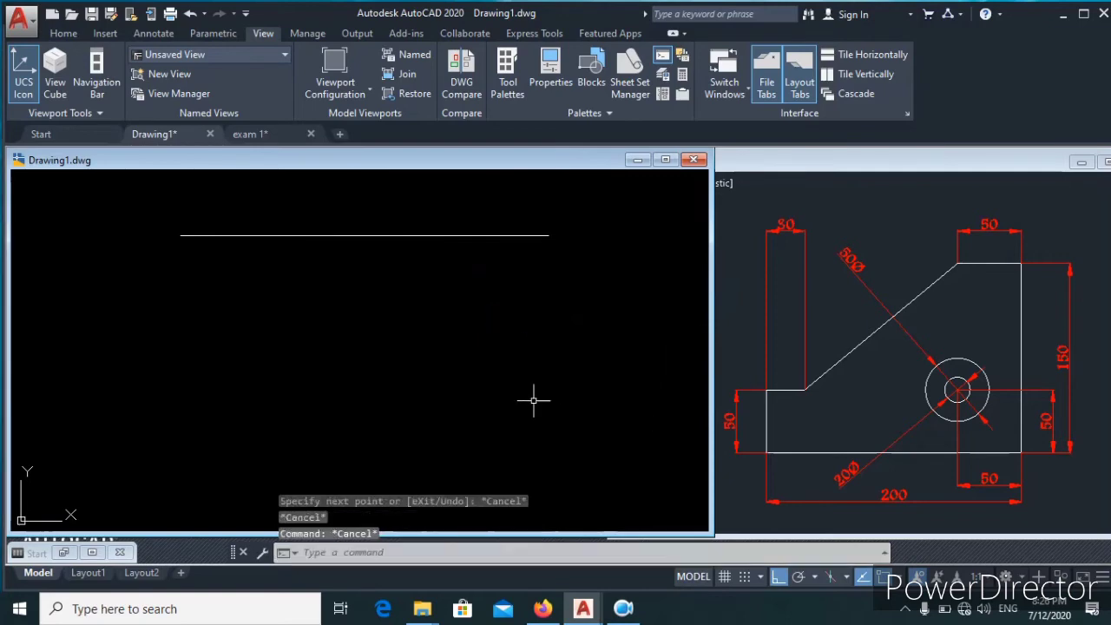
Step: Zoom to the drawing extents to bring the 50-unit top line into view
{"action": "type", "text": "z"}
{"action": "key", "text": "Return"}
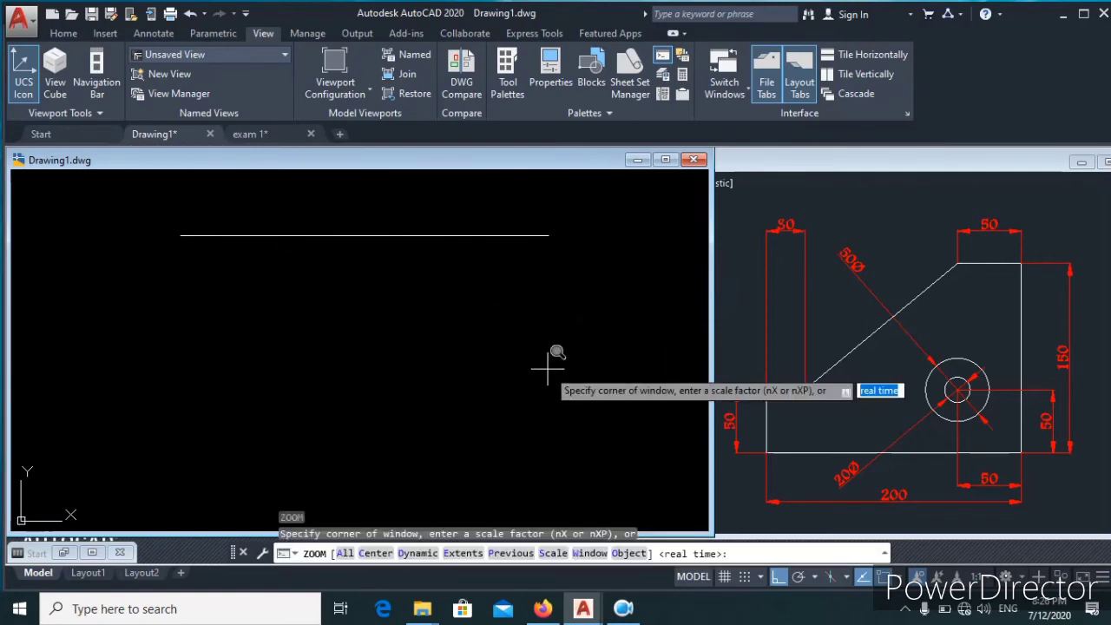
{"action": "type", "text": "e"}
{"action": "key", "text": "Return"}
{"action": "scroll", "coordinate": [509, 330], "scroll_direction": "down", "scroll_amount": 5}
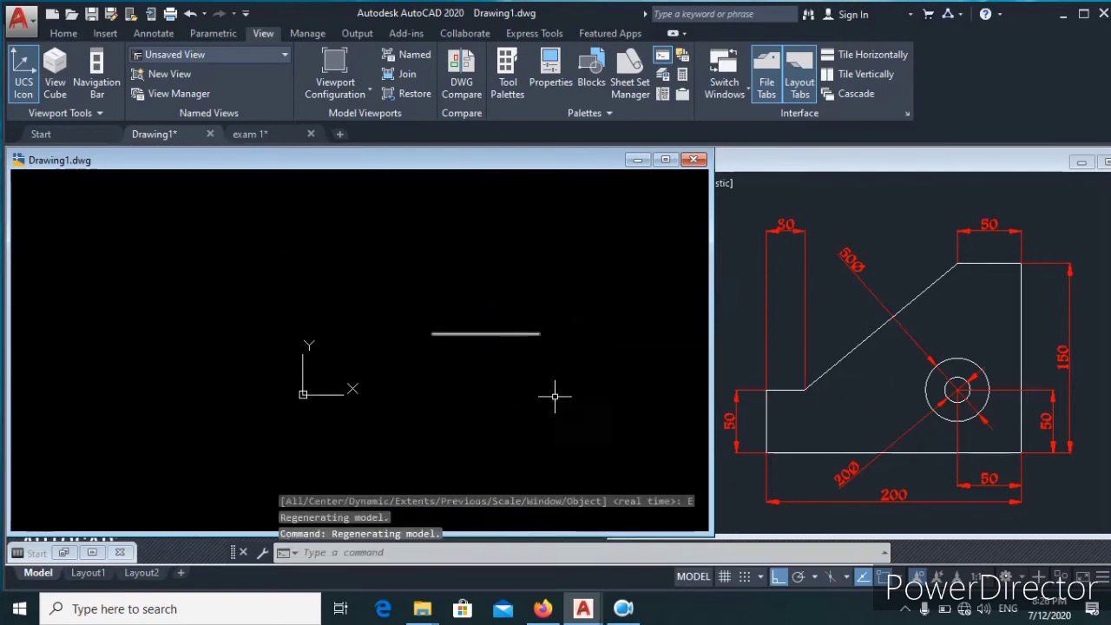
{"action": "scroll", "coordinate": [556, 396], "scroll_direction": "up", "scroll_amount": 5}
{"action": "scroll", "coordinate": [553, 388], "scroll_direction": "down", "scroll_amount": 2}
{"action": "scroll", "coordinate": [485, 387], "scroll_direction": "up", "scroll_amount": 2}
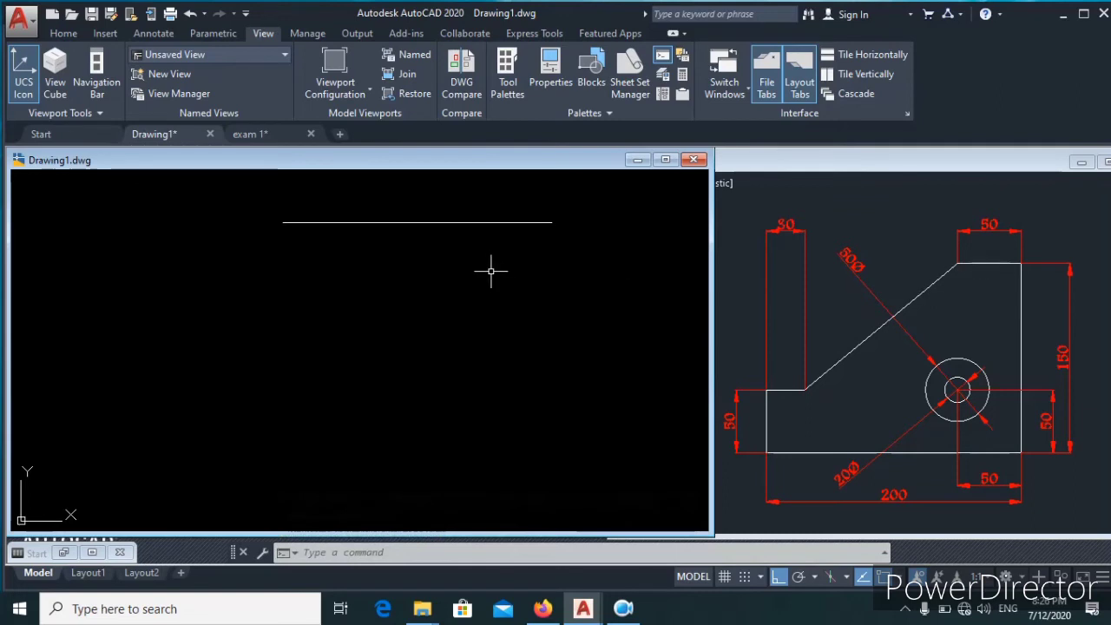
Step: Cancel the stray L and zoom commands and start the LINE command
{"action": "type", "text": "L"}
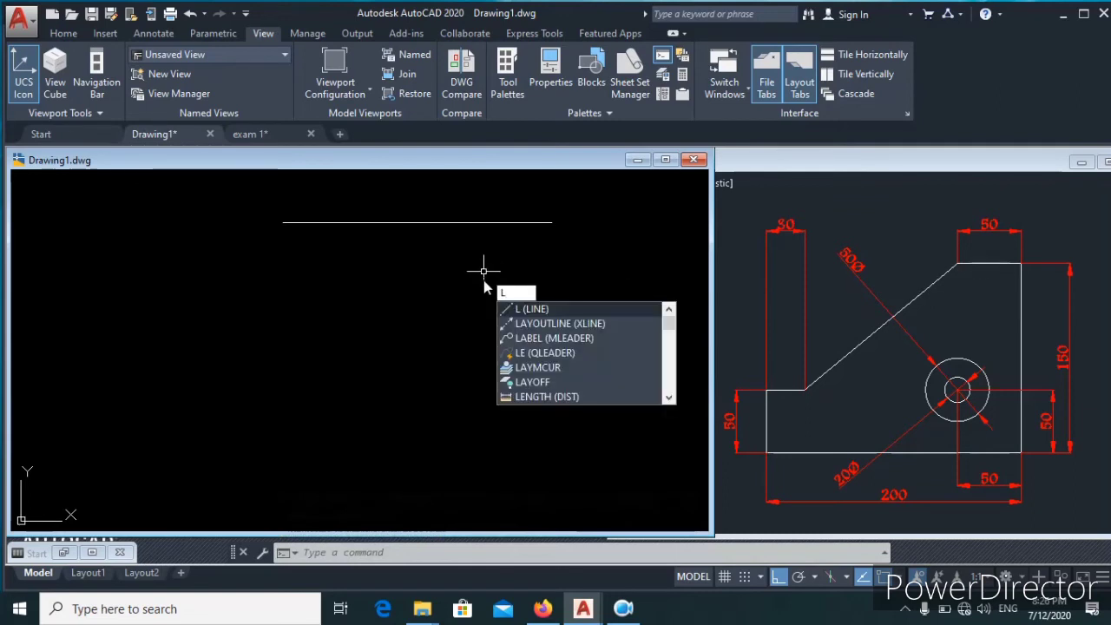
{"action": "key", "text": "Escape"}
{"action": "type", "text": "z"}
{"action": "key", "text": "Return"}
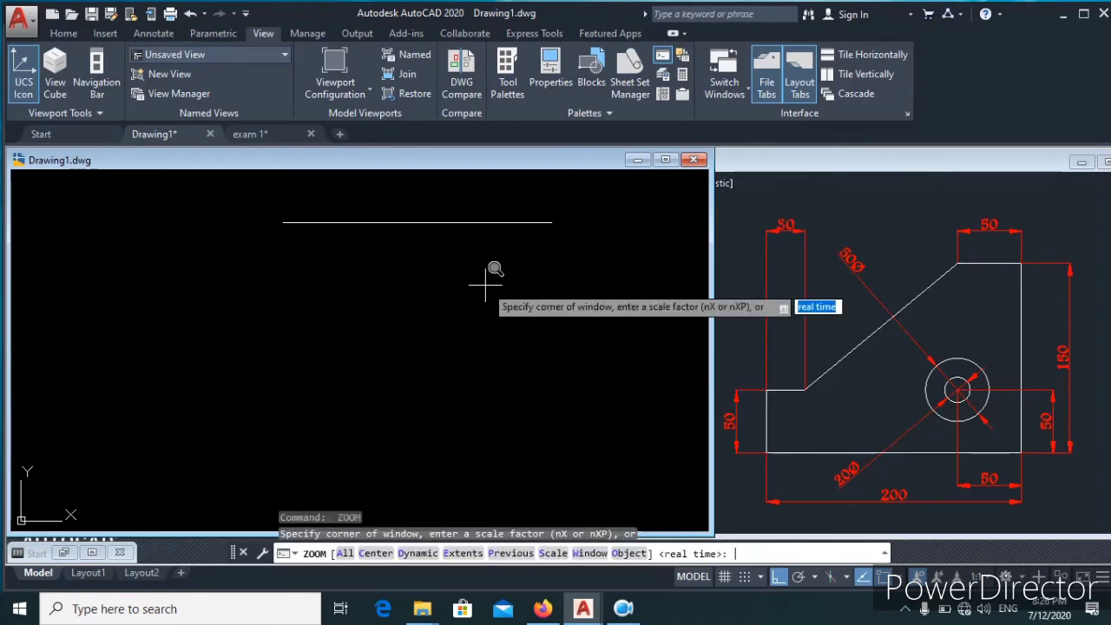
{"action": "key", "text": "Escape"}
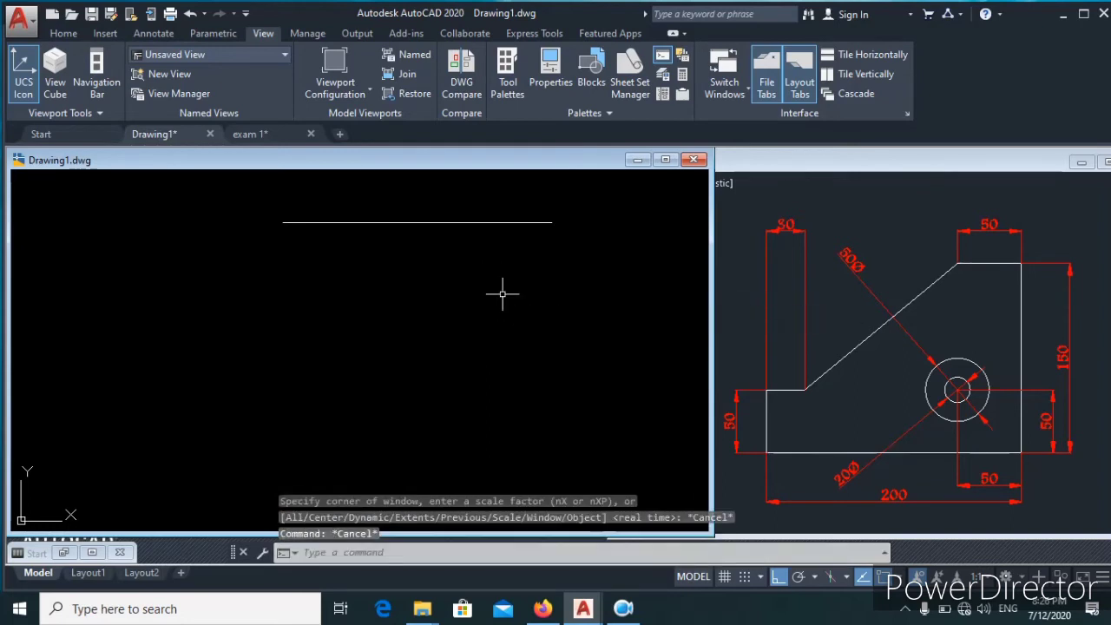
{"action": "type", "text": "l"}
{"action": "key", "text": "Return"}
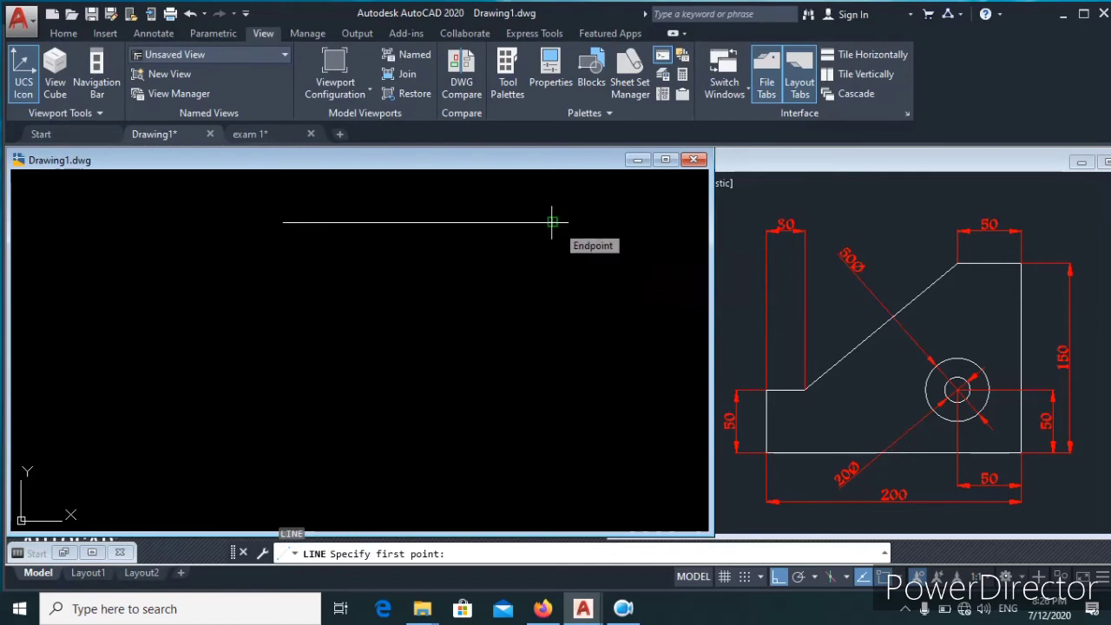
Step: From the top line's right end, draw segments 150 down and 200 left
{"action": "left_click", "coordinate": [553, 222]}
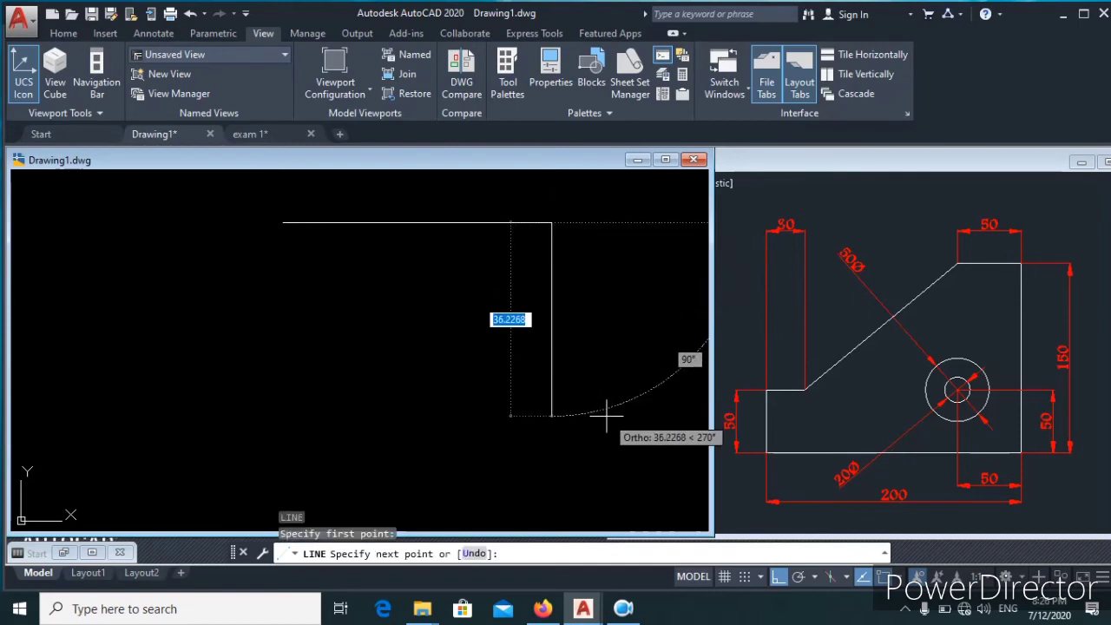
{"action": "type", "text": "150"}
{"action": "key", "text": "Return"}
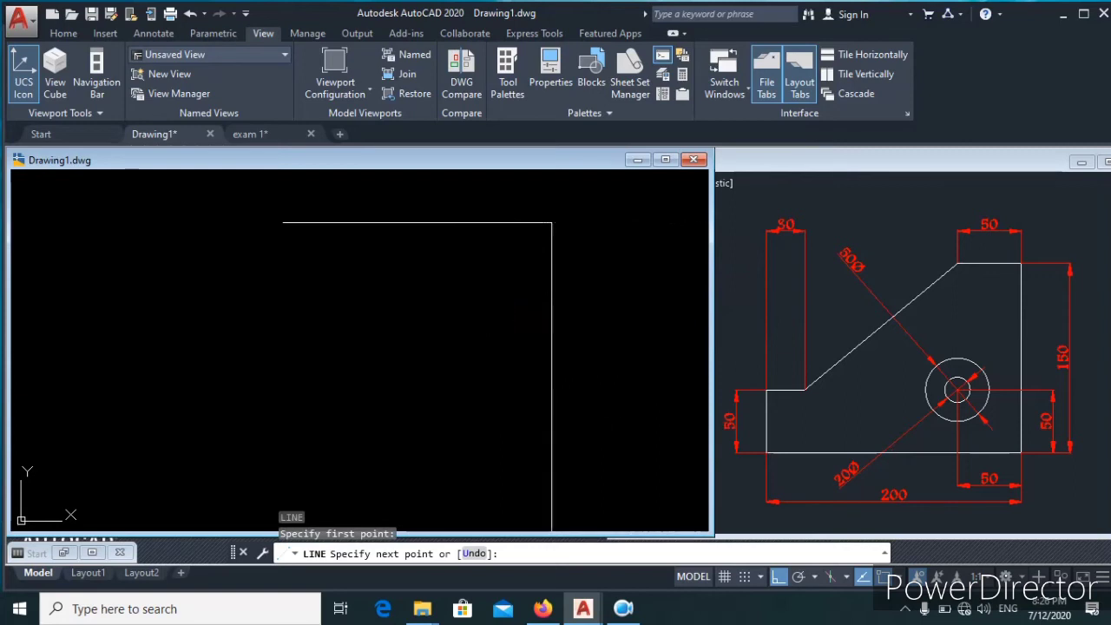
{"action": "scroll", "coordinate": [591, 414], "scroll_direction": "down", "scroll_amount": 2}
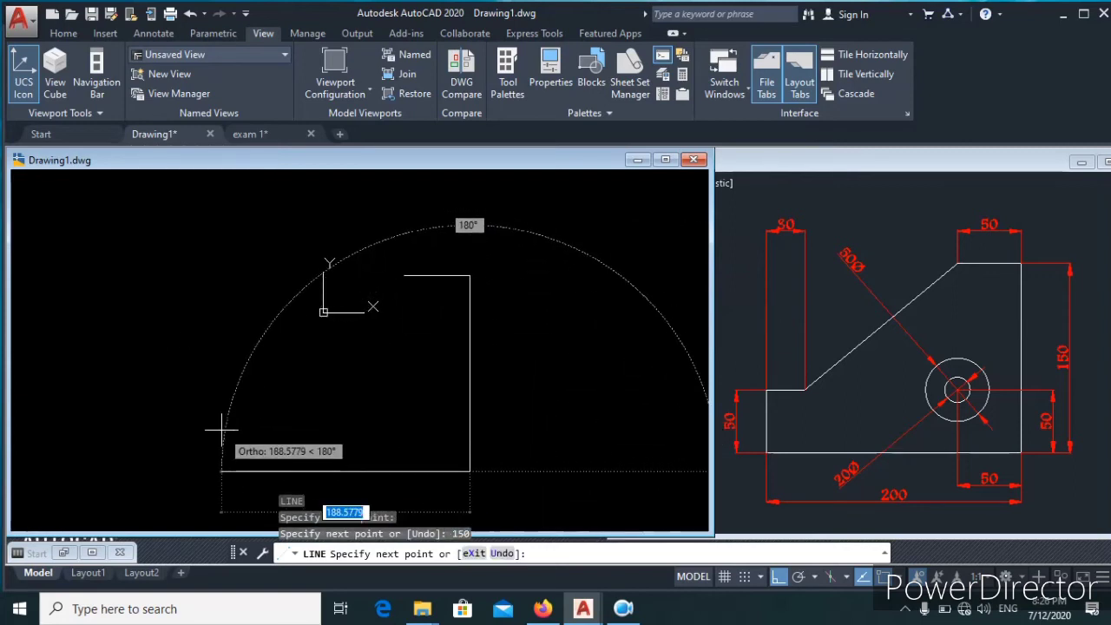
{"action": "type", "text": "200"}
{"action": "key", "text": "Return"}
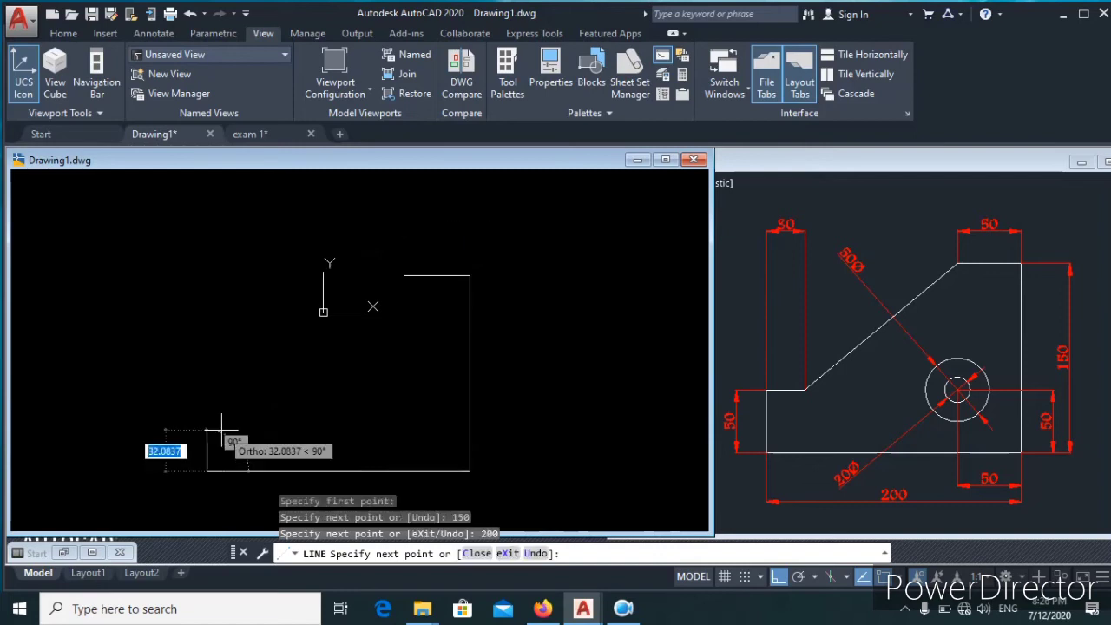
Step: Continue 50 up and 30 right, then a sloped edge to the top line's left end
{"action": "type", "text": "50"}
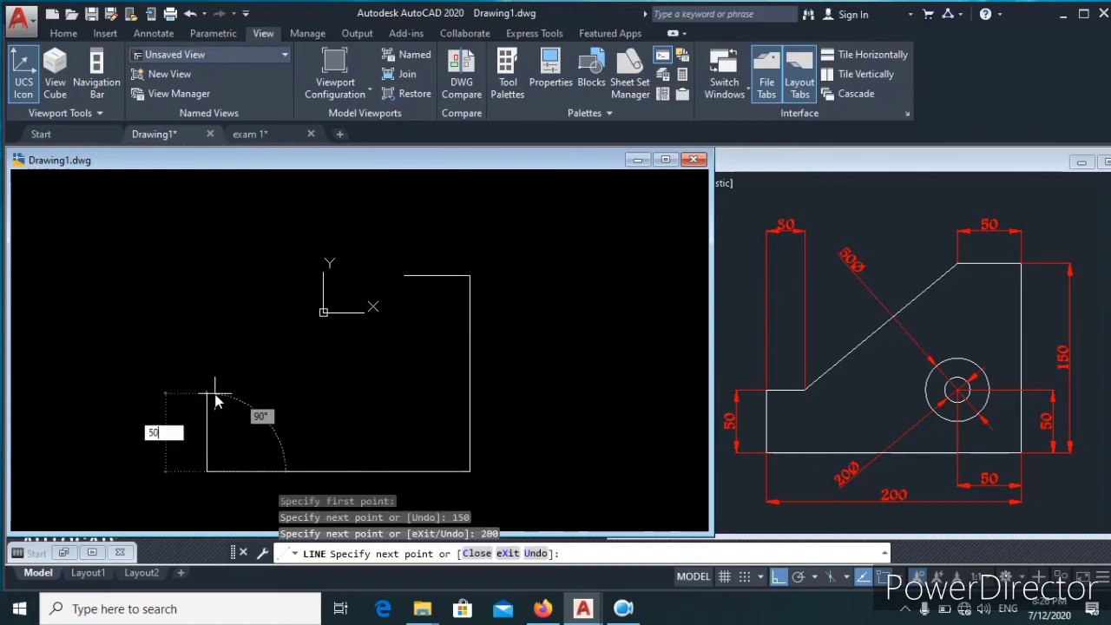
{"action": "key", "text": "Return"}
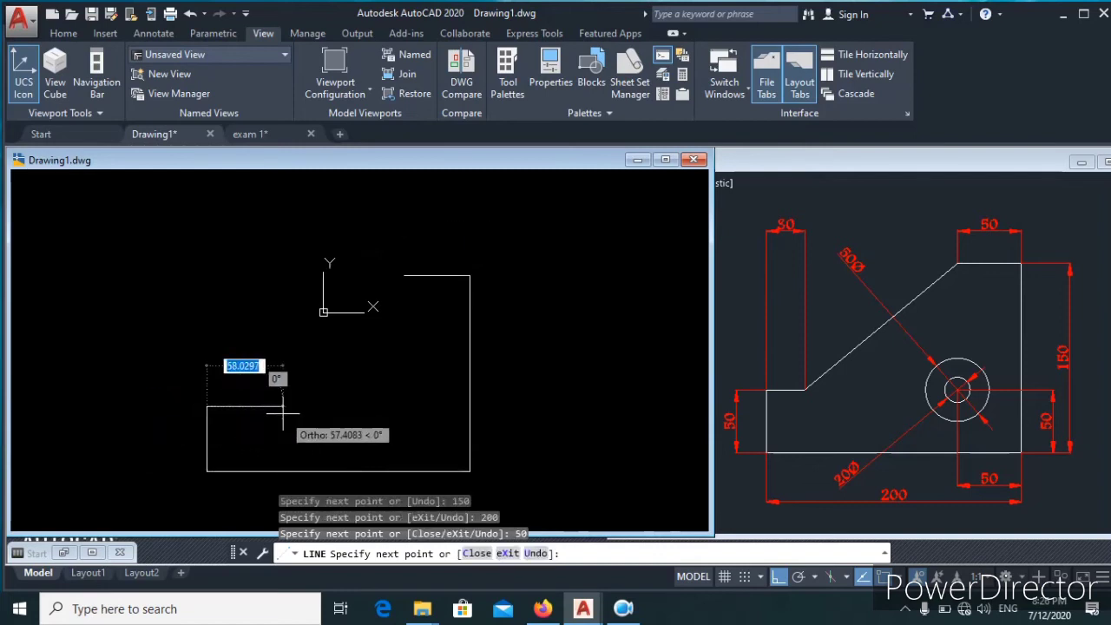
{"action": "type", "text": "30"}
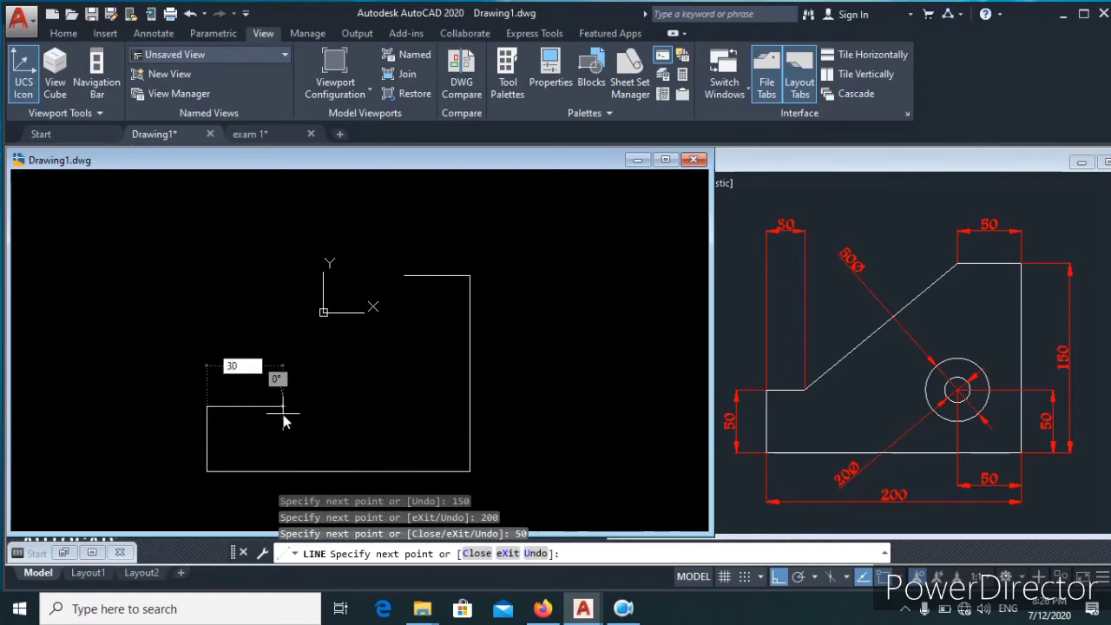
{"action": "key", "text": "Return"}
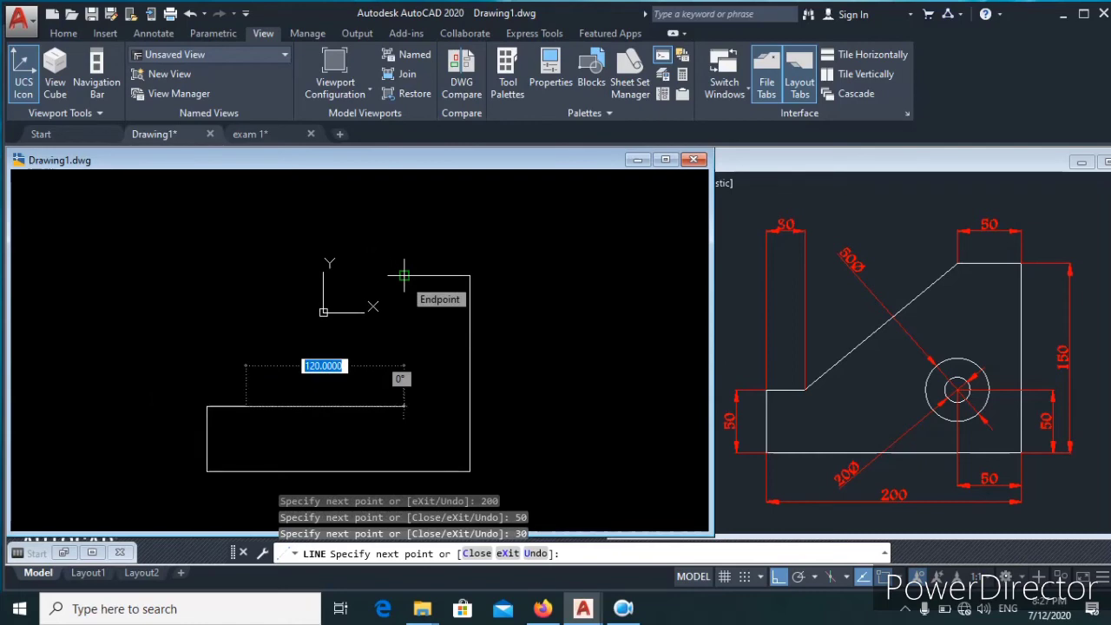
{"action": "left_click", "coordinate": [404, 276]}
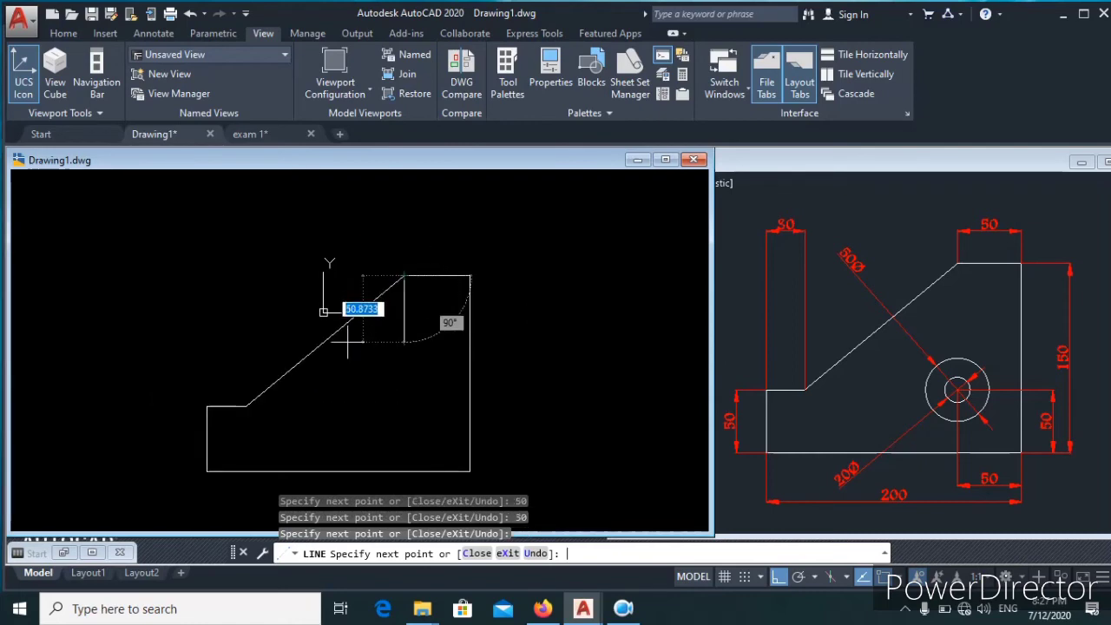
{"action": "key", "text": "Return"}
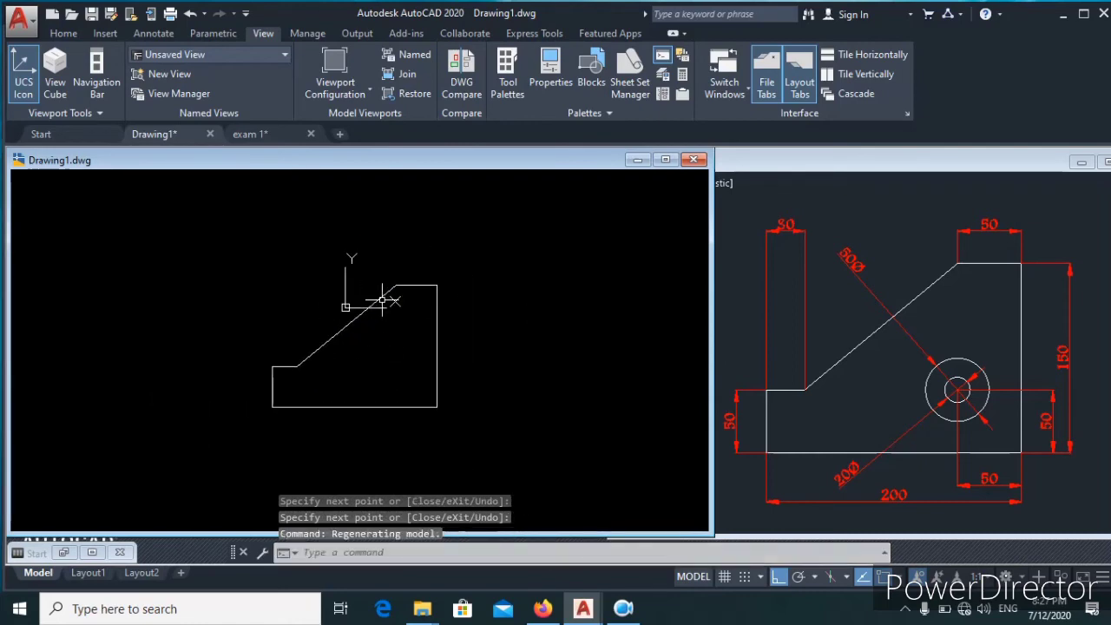
{"action": "scroll", "coordinate": [381, 299], "scroll_direction": "down", "scroll_amount": 2}
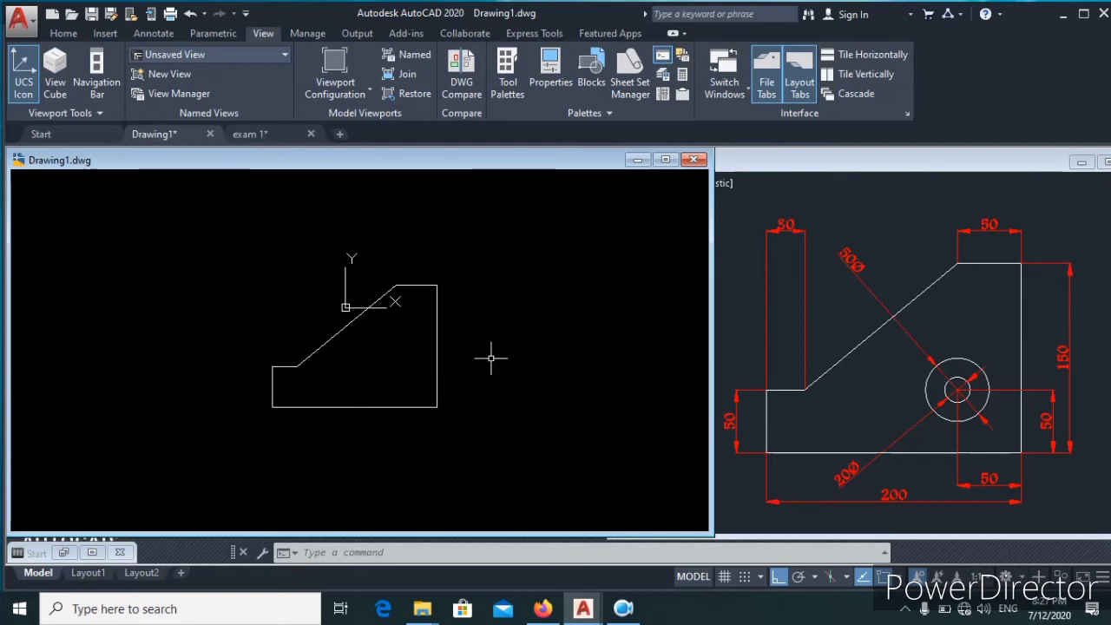
Step: Place a circle's centre at @-50,50 from the bottom-right corner using the From snap
{"action": "key", "text": "Escape"}
{"action": "key", "text": "Escape"}
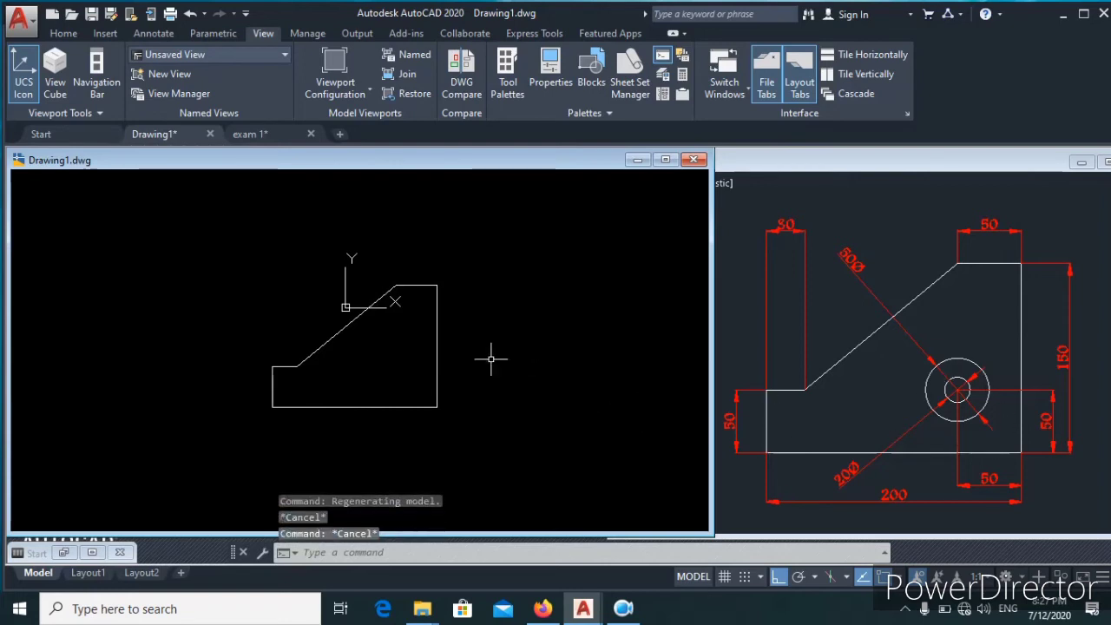
{"action": "type", "text": "c"}
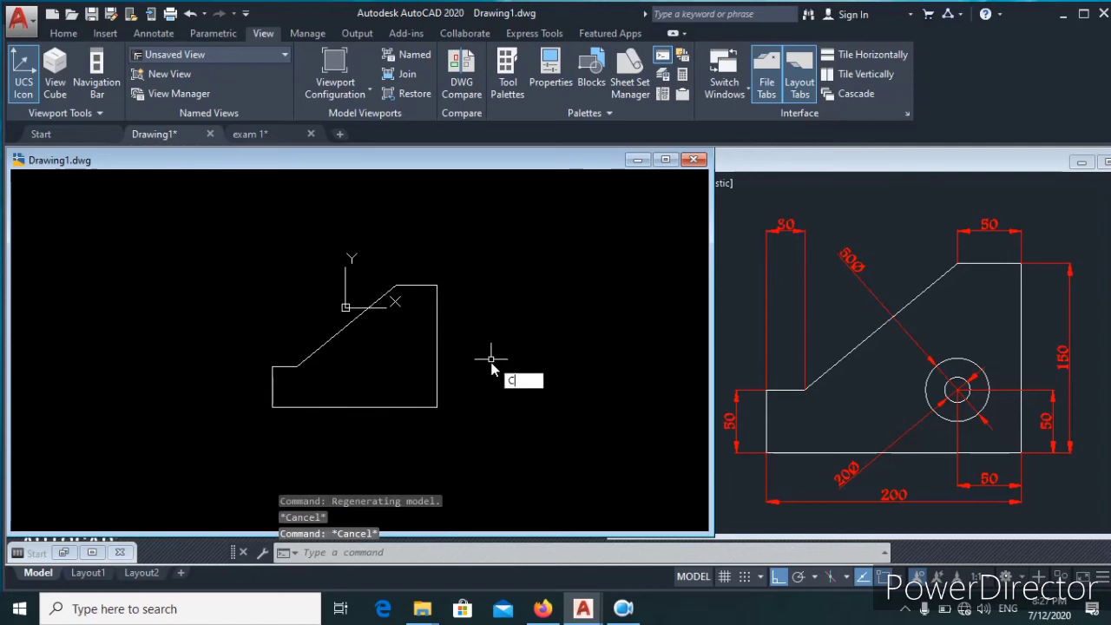
{"action": "key", "text": "Return"}
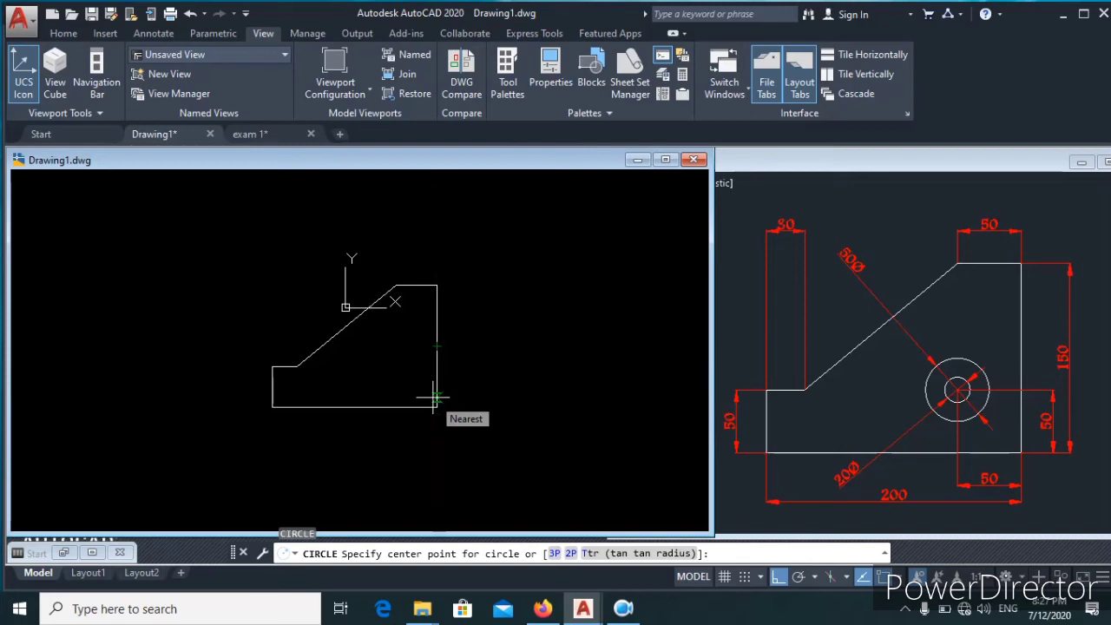
{"action": "right_click", "coordinate": [434, 401], "text": "shift"}
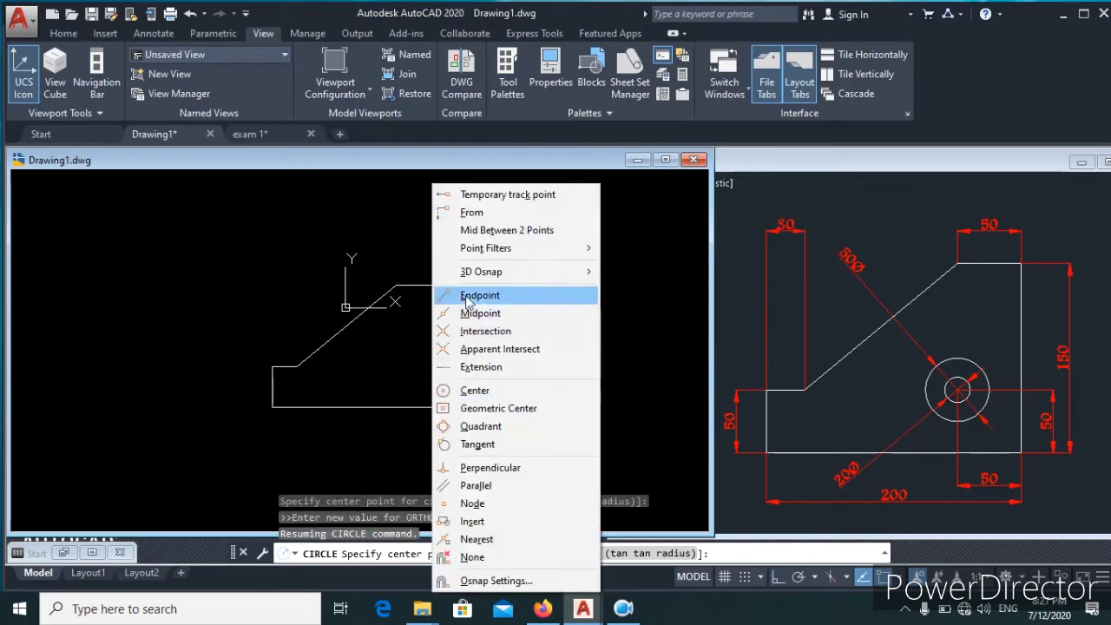
{"action": "left_click", "coordinate": [492, 214]}
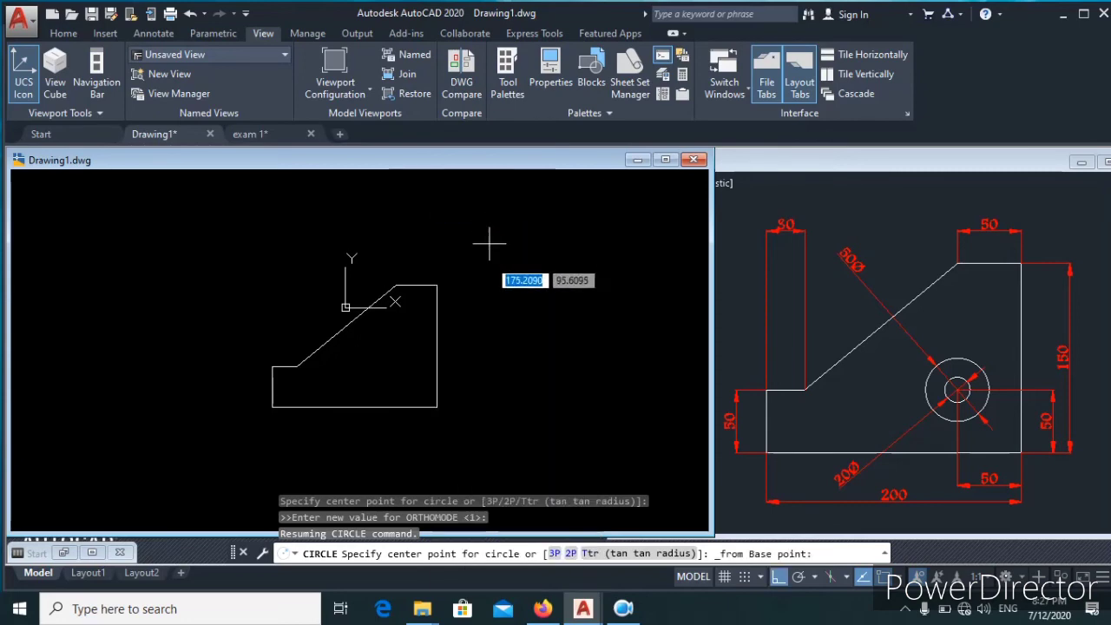
{"action": "left_click", "coordinate": [437, 407]}
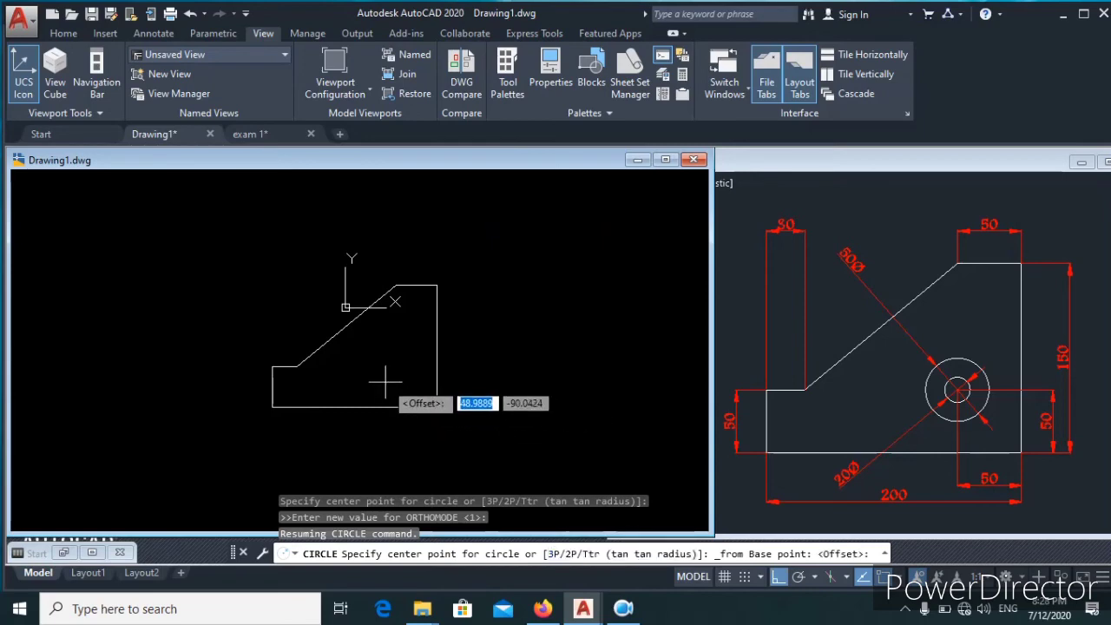
{"action": "type", "text": "@"}
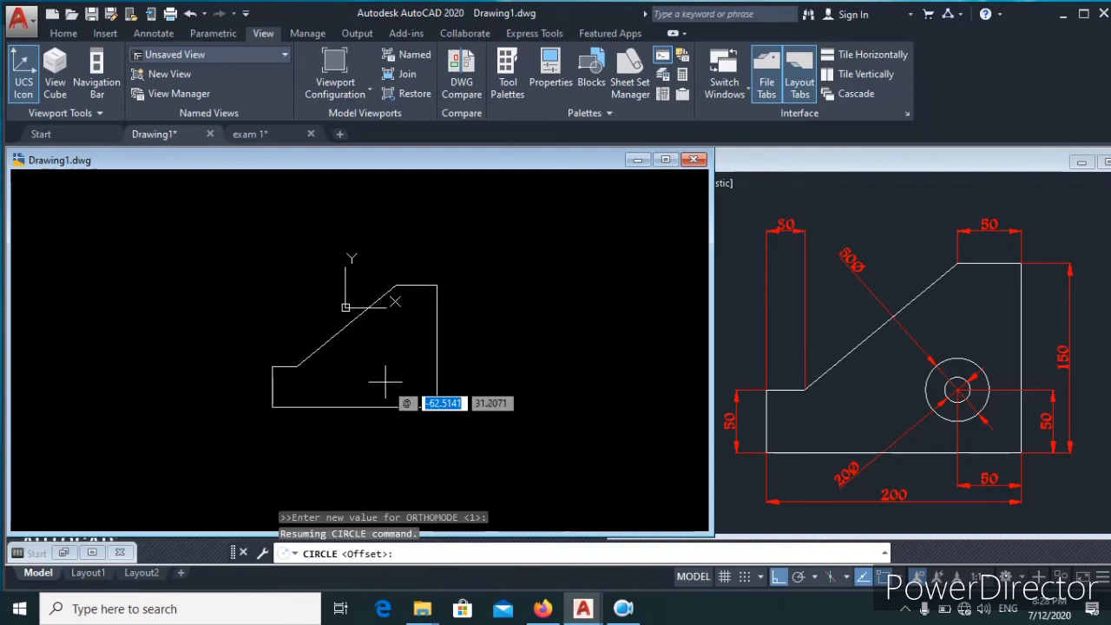
{"action": "type", "text": "-50"}
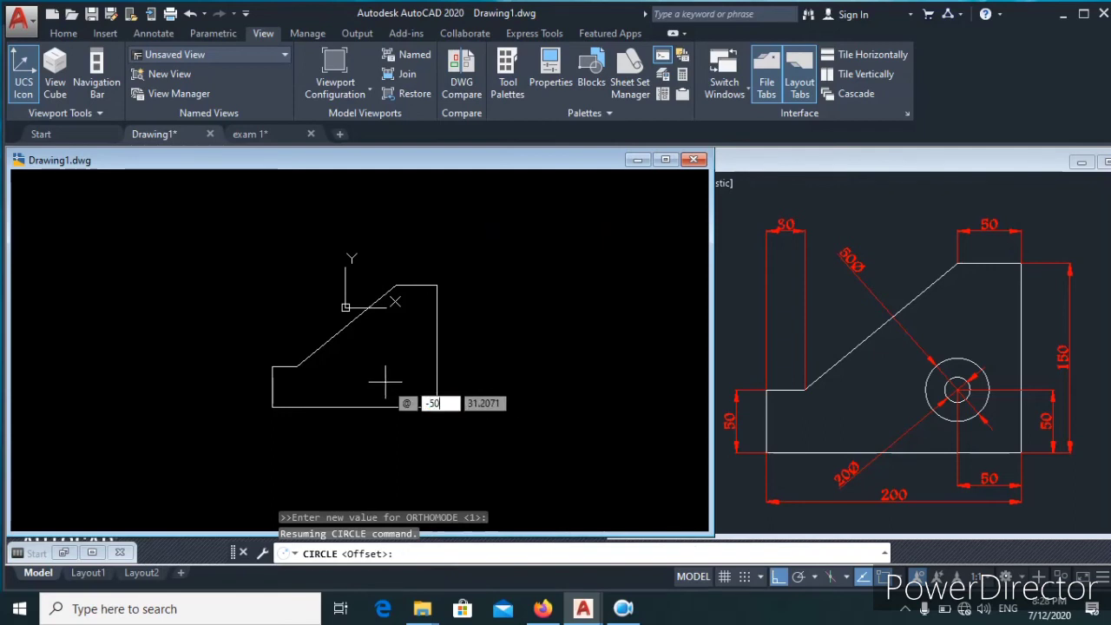
{"action": "key", "text": "Tab"}
{"action": "type", "text": "5"}
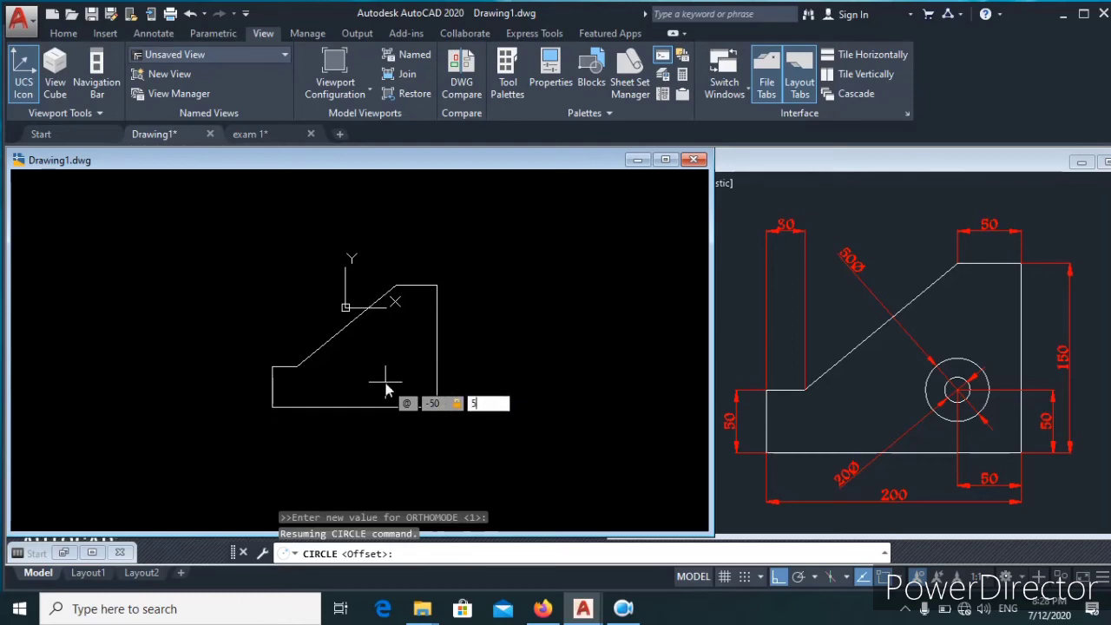
{"action": "key", "text": "Return"}
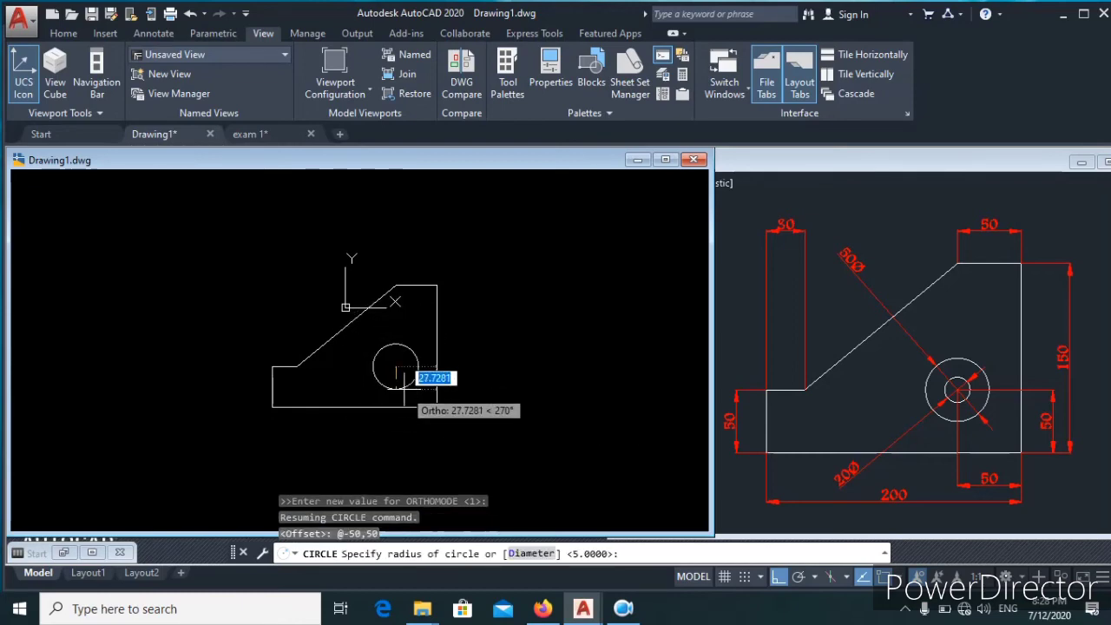
Step: Give the circle a radius of 25
{"action": "scroll", "coordinate": [401, 379], "scroll_direction": "up", "scroll_amount": 2}
{"action": "scroll", "coordinate": [407, 380], "scroll_direction": "up", "scroll_amount": 2}
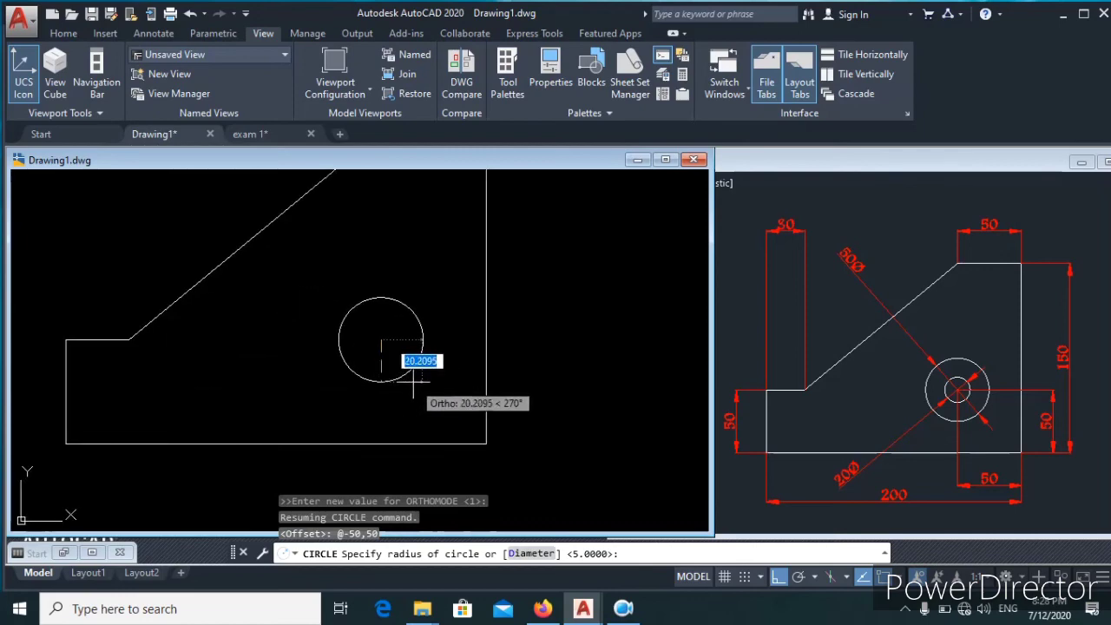
{"action": "scroll", "coordinate": [401, 386], "scroll_direction": "down", "scroll_amount": 2}
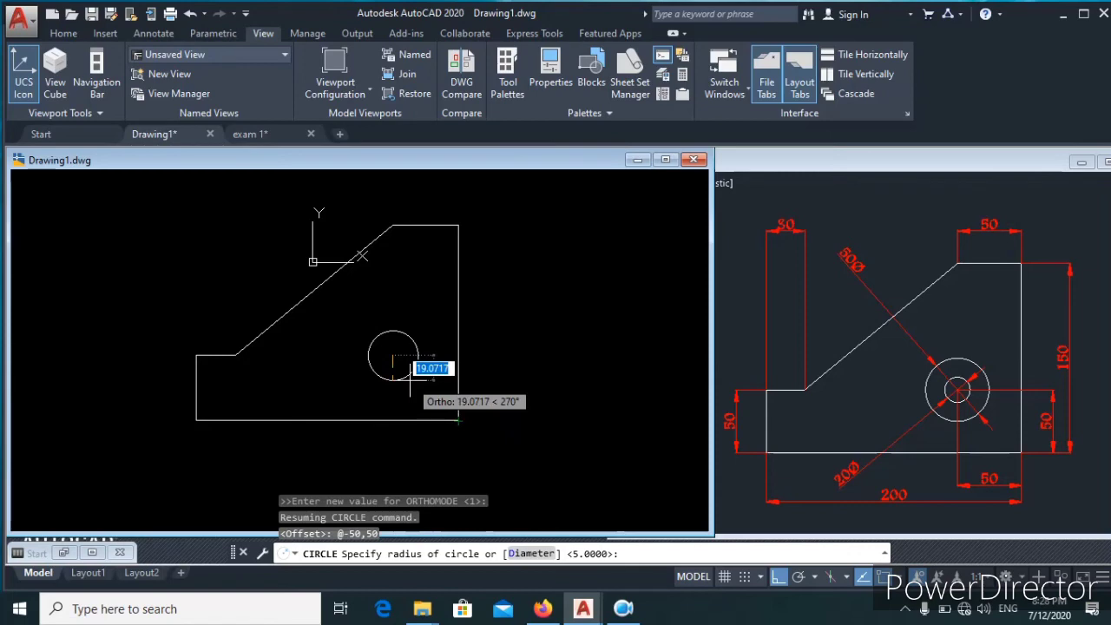
{"action": "type", "text": "25"}
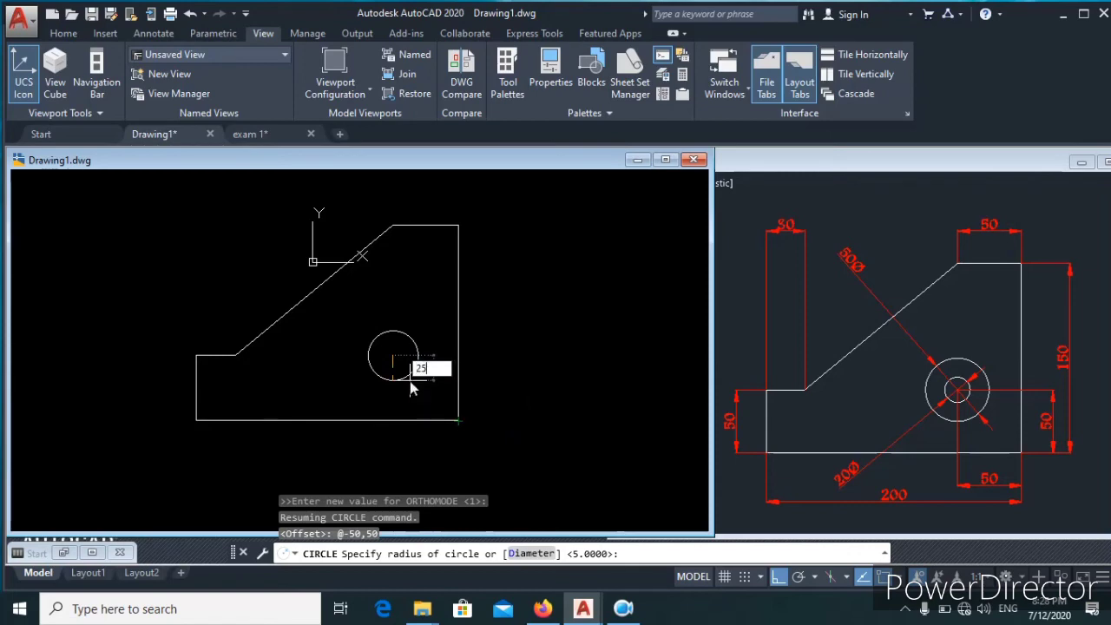
{"action": "key", "text": "Return"}
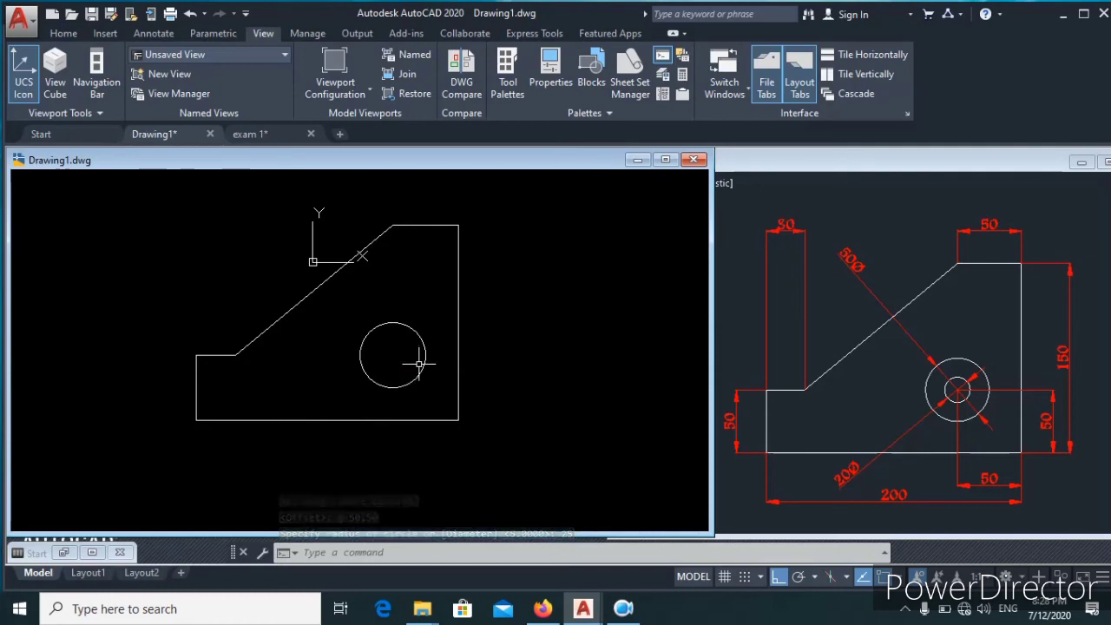
Step: Draw a radius-10 circle concentric with the radius-25 circle
{"action": "key", "text": "Return"}
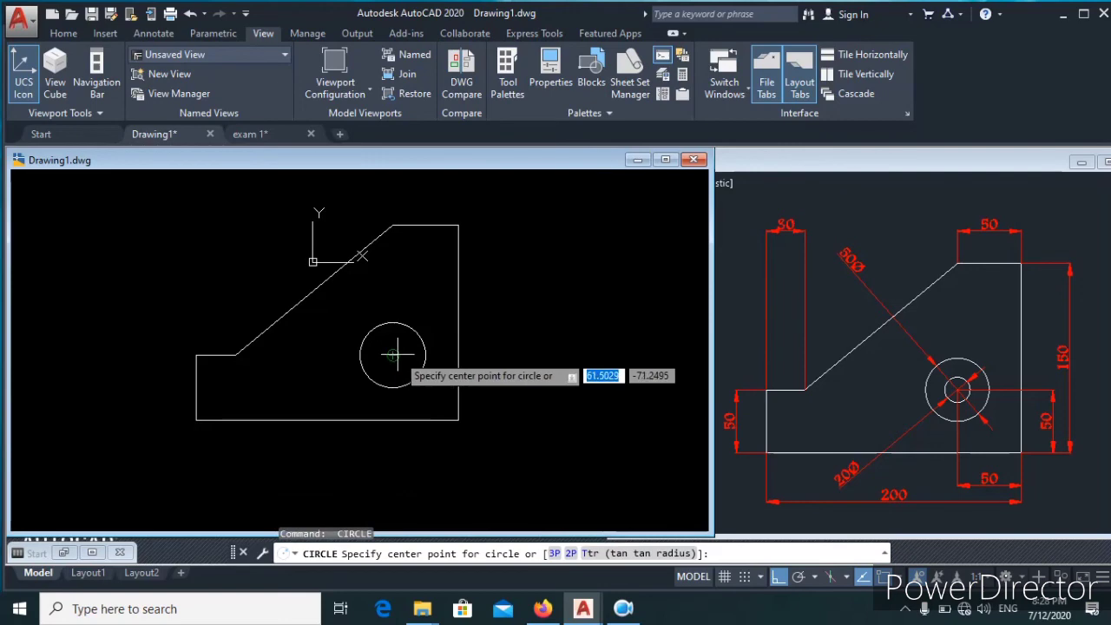
{"action": "left_click", "coordinate": [393, 354]}
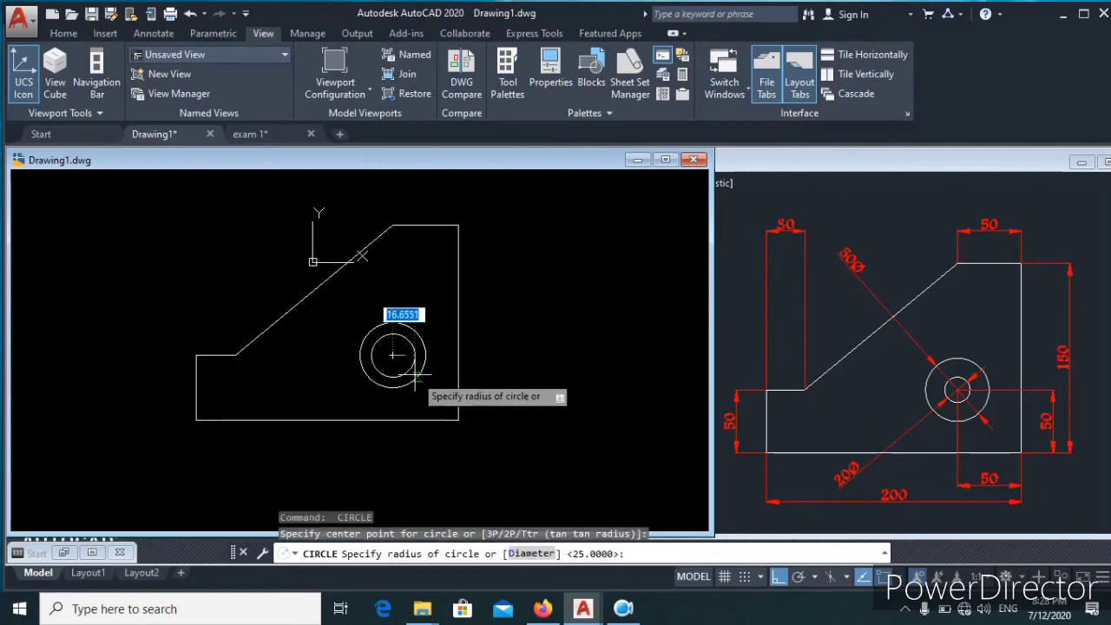
{"action": "type", "text": "1"}
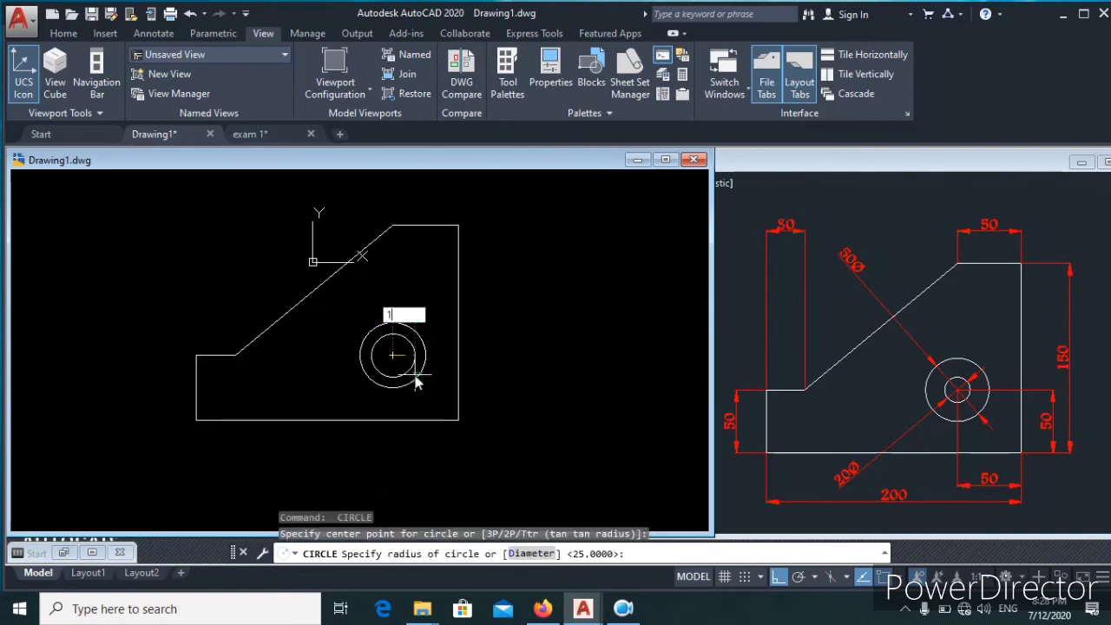
{"action": "type", "text": "0"}
{"action": "key", "text": "Return"}
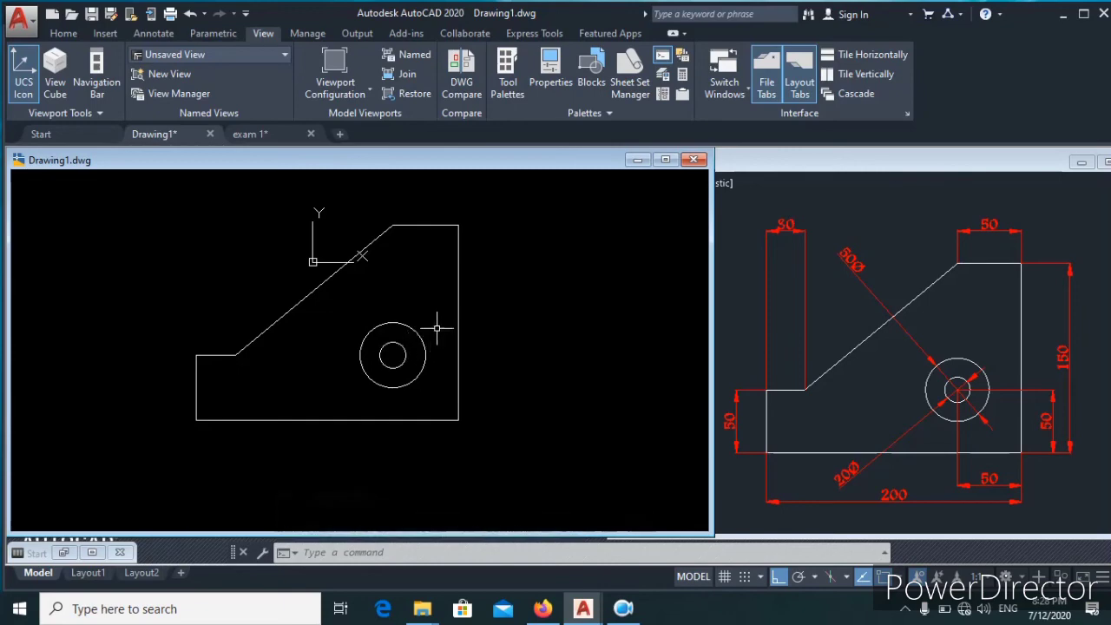
Step: Window-select both circles and erase them, leaving only the outline
{"action": "left_click", "coordinate": [437, 328]}
{"action": "left_click", "coordinate": [393, 356]}
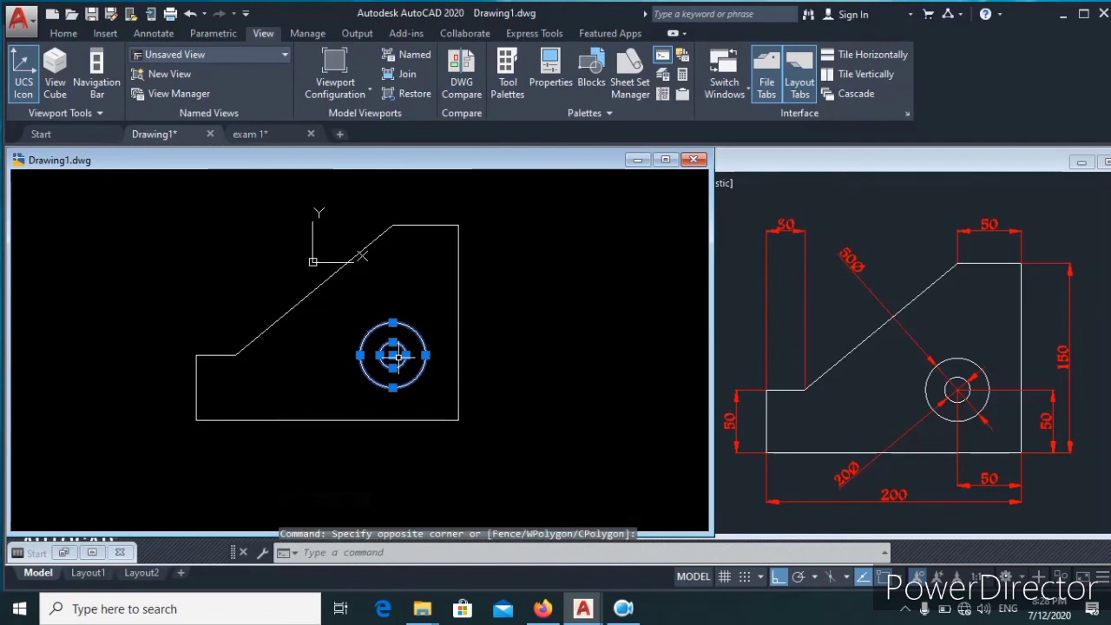
{"action": "type", "text": "e"}
{"action": "key", "text": "Return"}
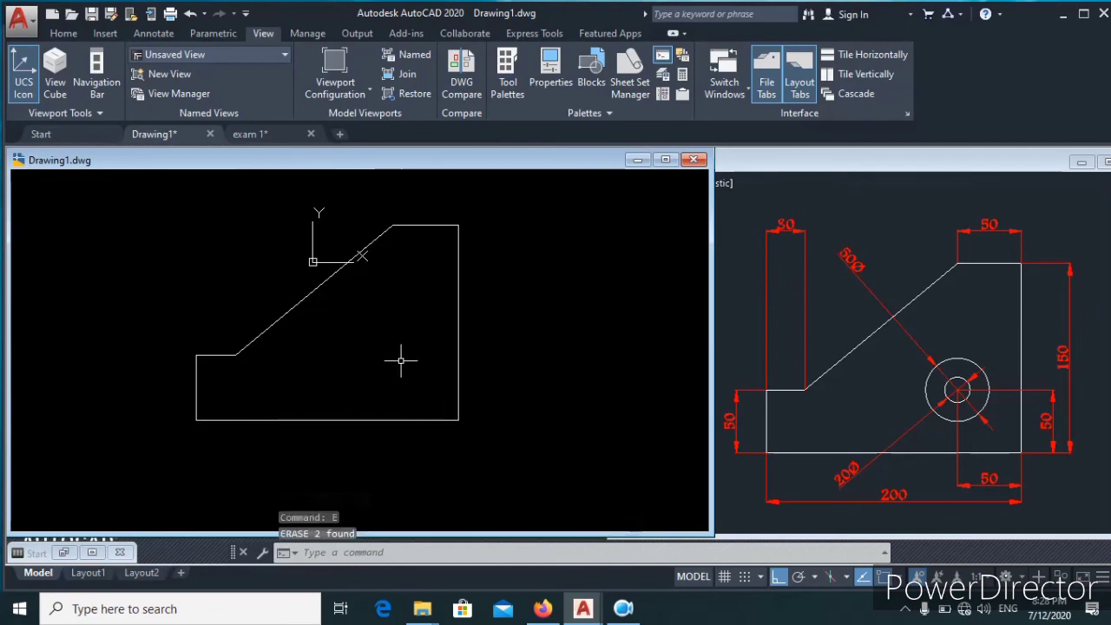
{"action": "key", "text": "Escape"}
{"action": "key", "text": "Escape"}
{"action": "type", "text": "c"}
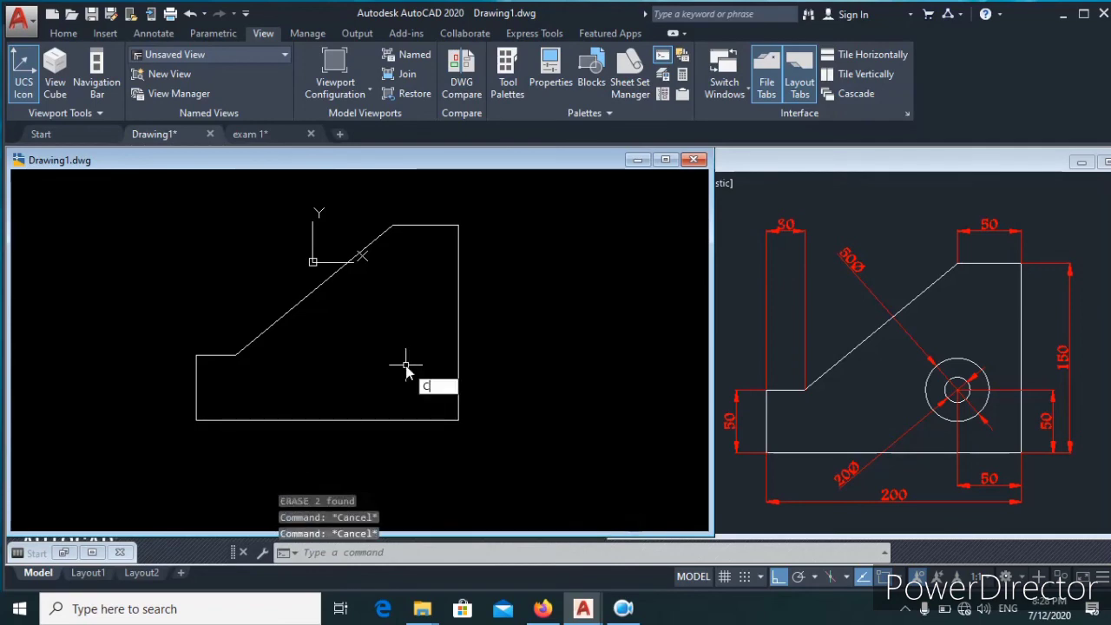
{"action": "key", "text": "Return"}
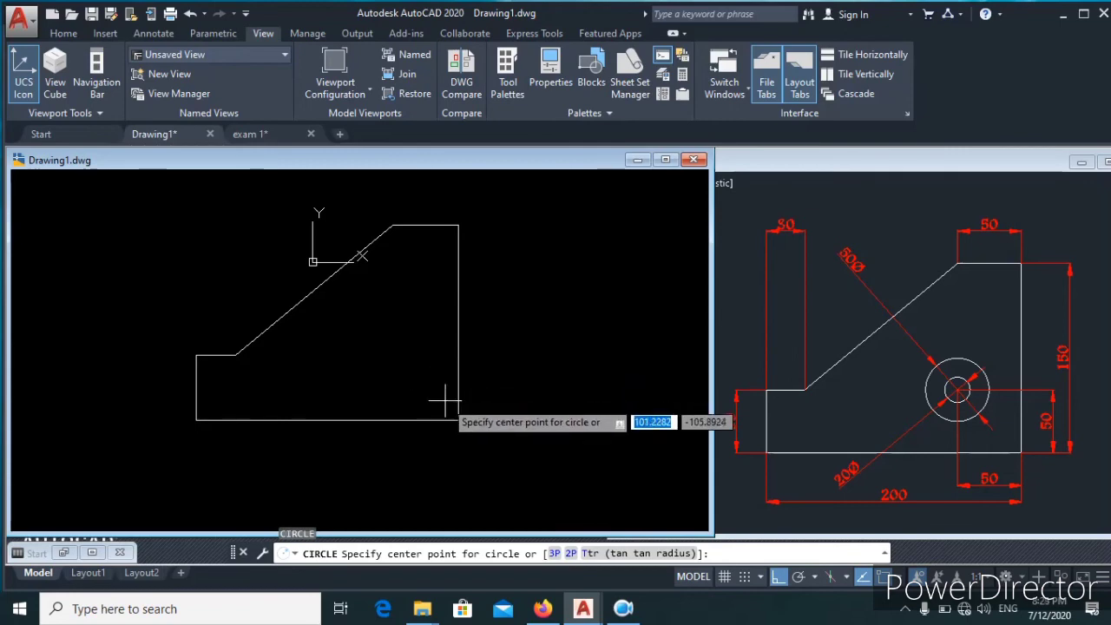
Step: Draw a 50-diameter circle centred at offset -50,50 from the outline's bottom-right corner
{"action": "right_click", "coordinate": [420, 358], "text": "shift"}
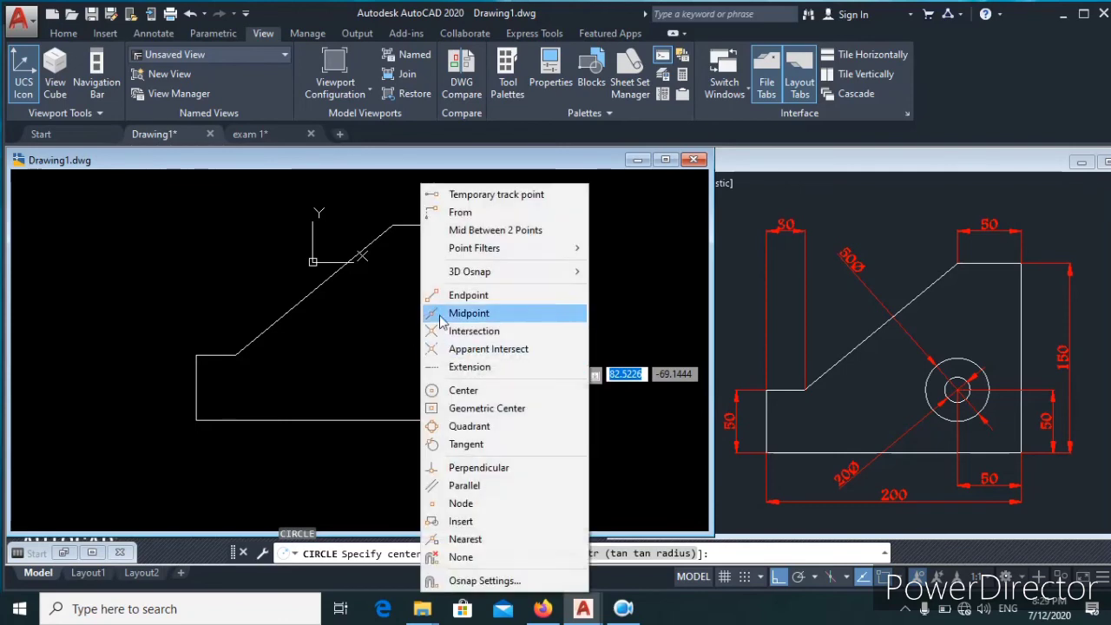
{"action": "left_click", "coordinate": [488, 213]}
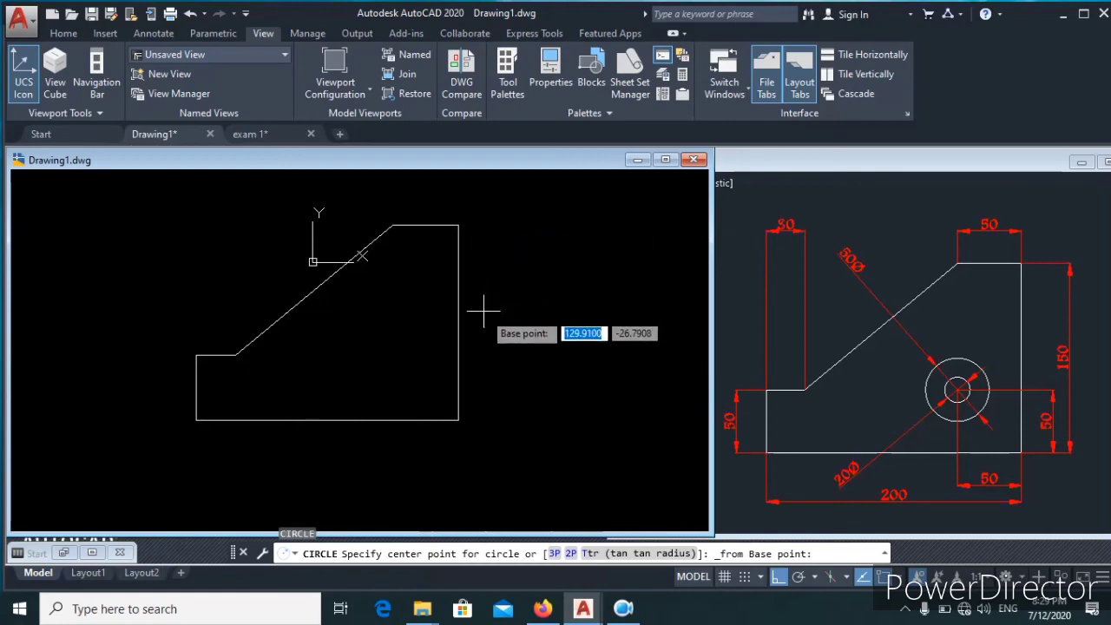
{"action": "left_click", "coordinate": [458, 421]}
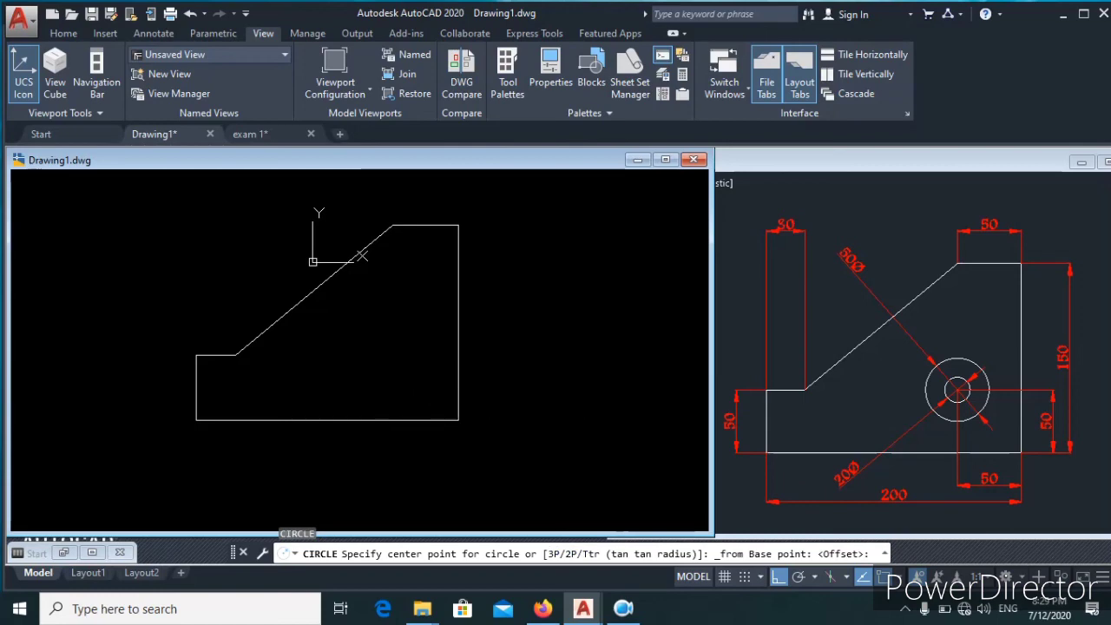
{"action": "left_click", "coordinate": [778, 577]}
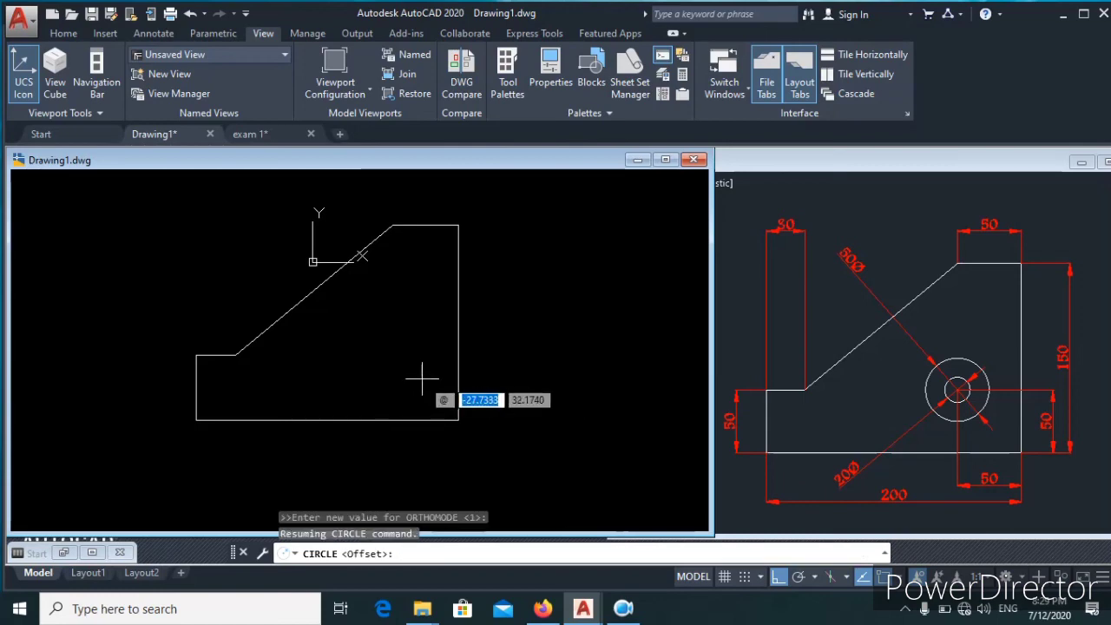
{"action": "type", "text": "-50"}
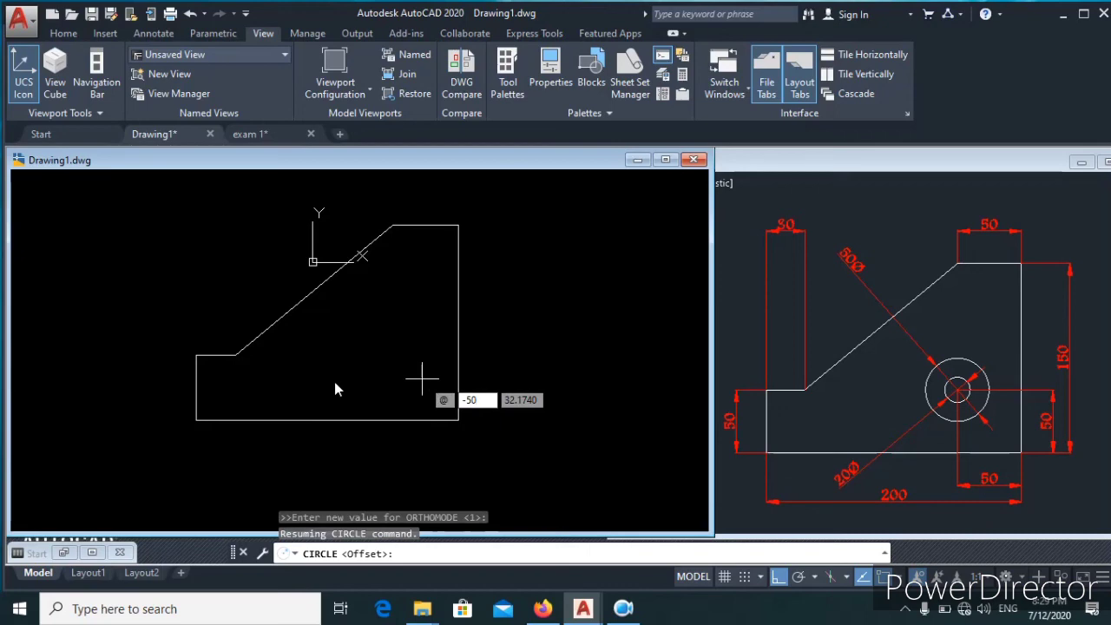
{"action": "key", "text": "Tab"}
{"action": "type", "text": "5"}
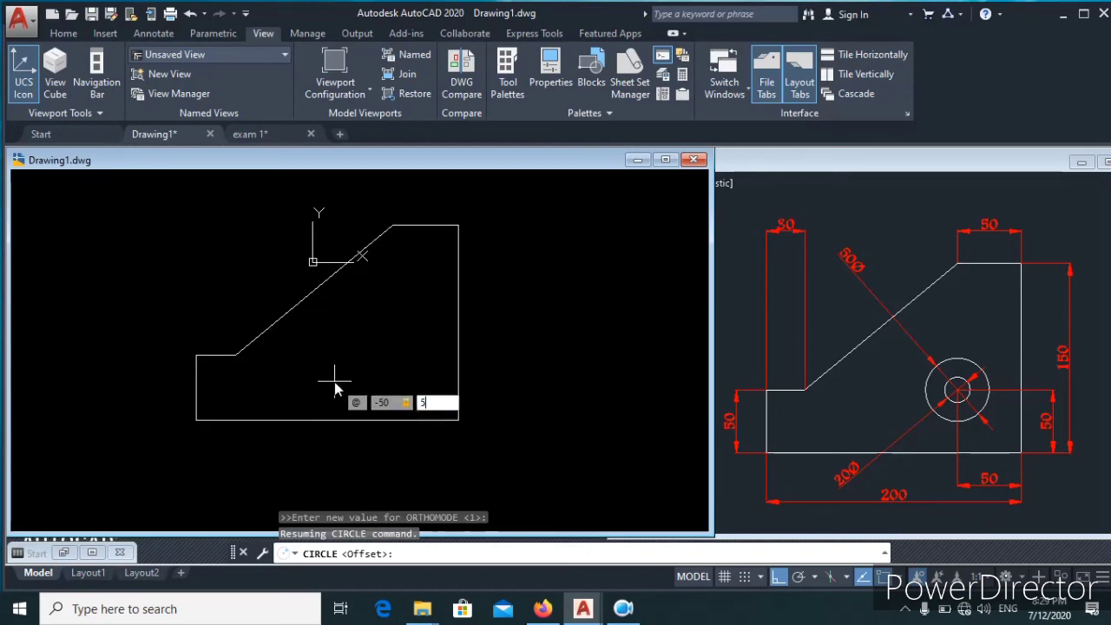
{"action": "type", "text": "0"}
{"action": "key", "text": "Return"}
{"action": "scroll", "coordinate": [388, 364], "scroll_direction": "up", "scroll_amount": 1}
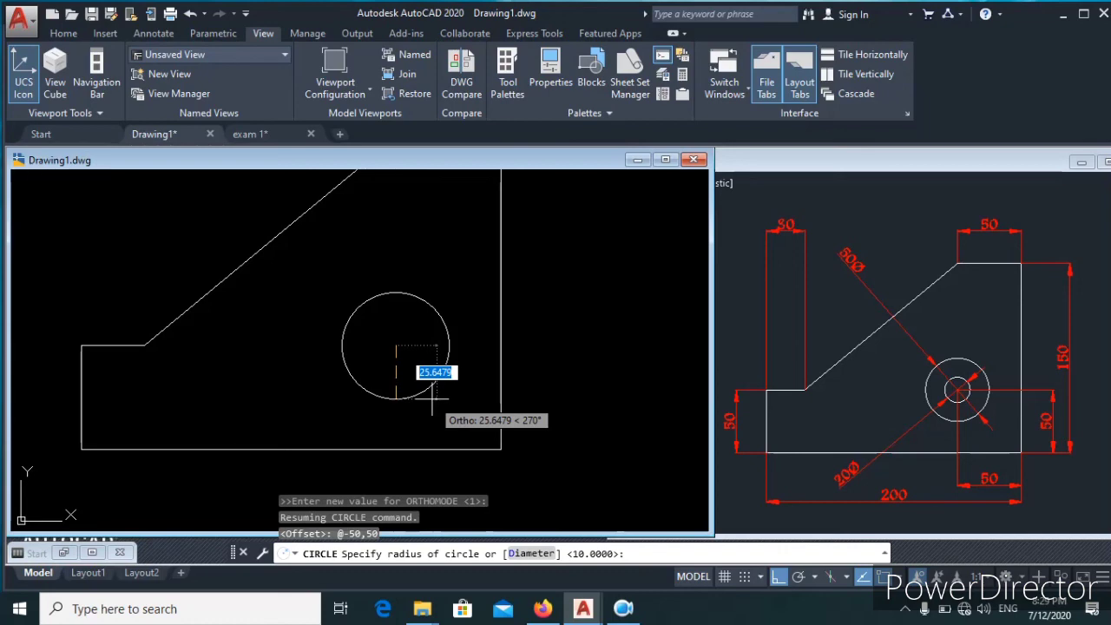
{"action": "type", "text": "d"}
{"action": "key", "text": "Return"}
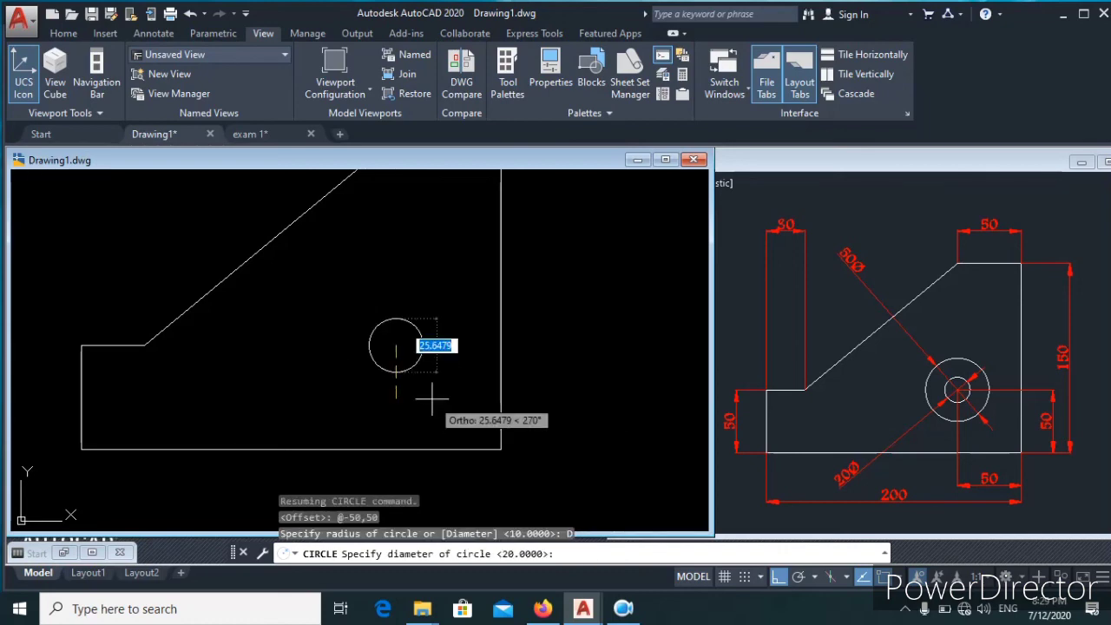
{"action": "type", "text": "5"}
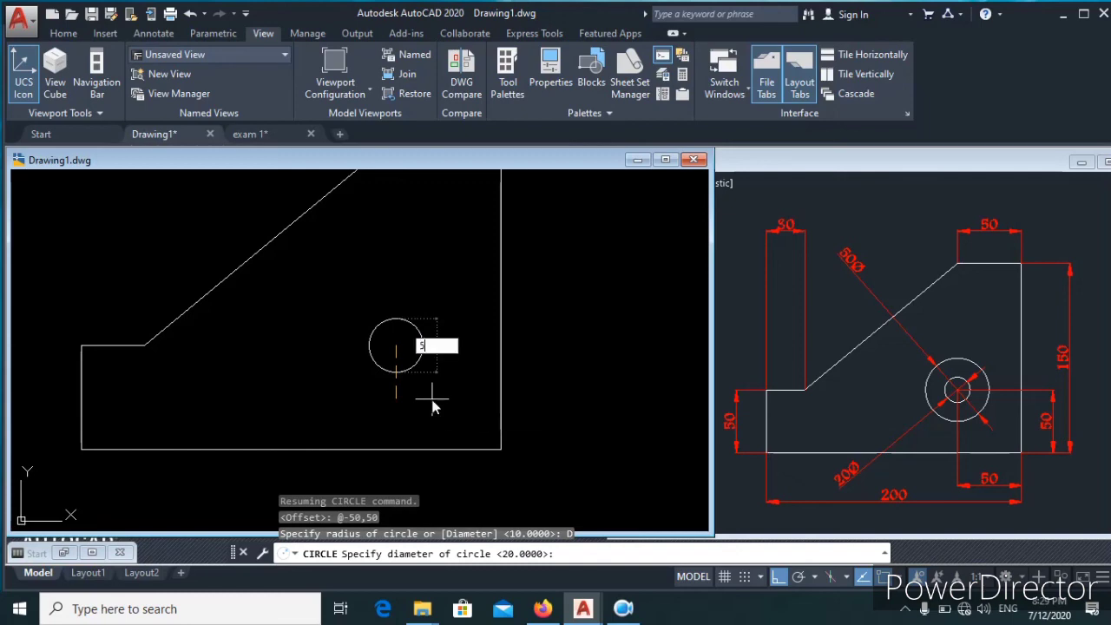
{"action": "type", "text": "0"}
{"action": "key", "text": "Return"}
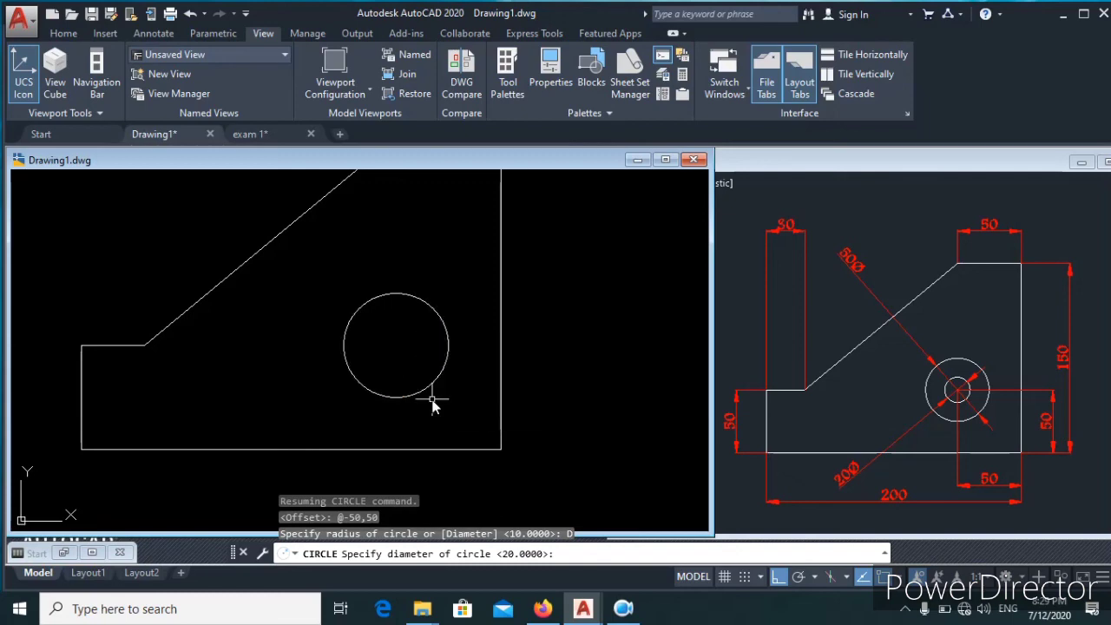
Step: Add a concentric 20-diameter circle at the same centre using the C command
{"action": "type", "text": "c"}
{"action": "key", "text": "Return"}
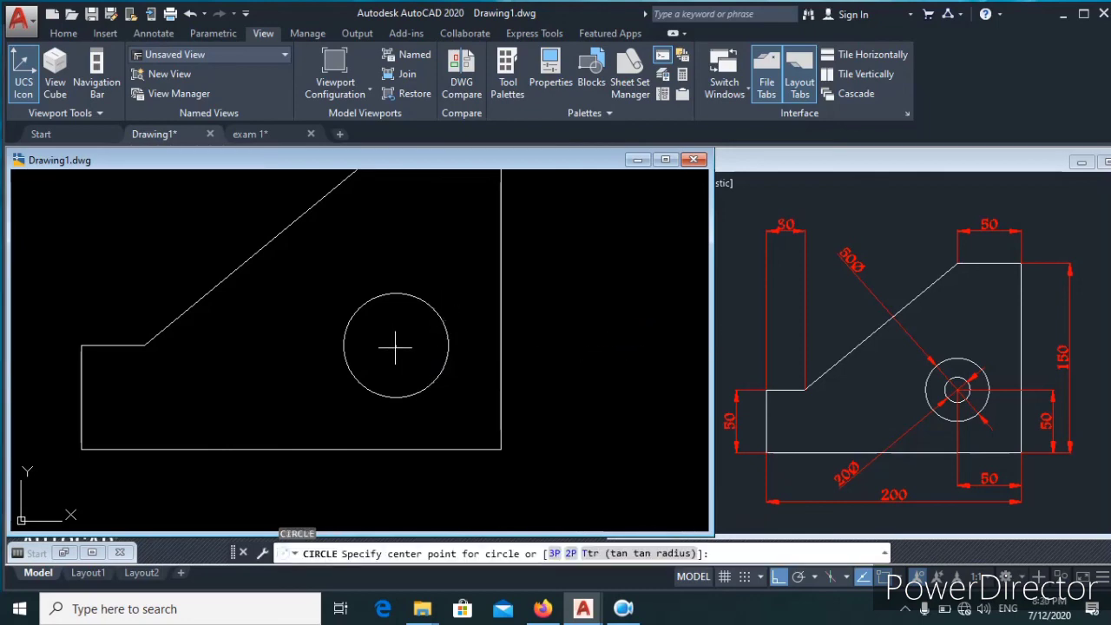
{"action": "left_click", "coordinate": [396, 345]}
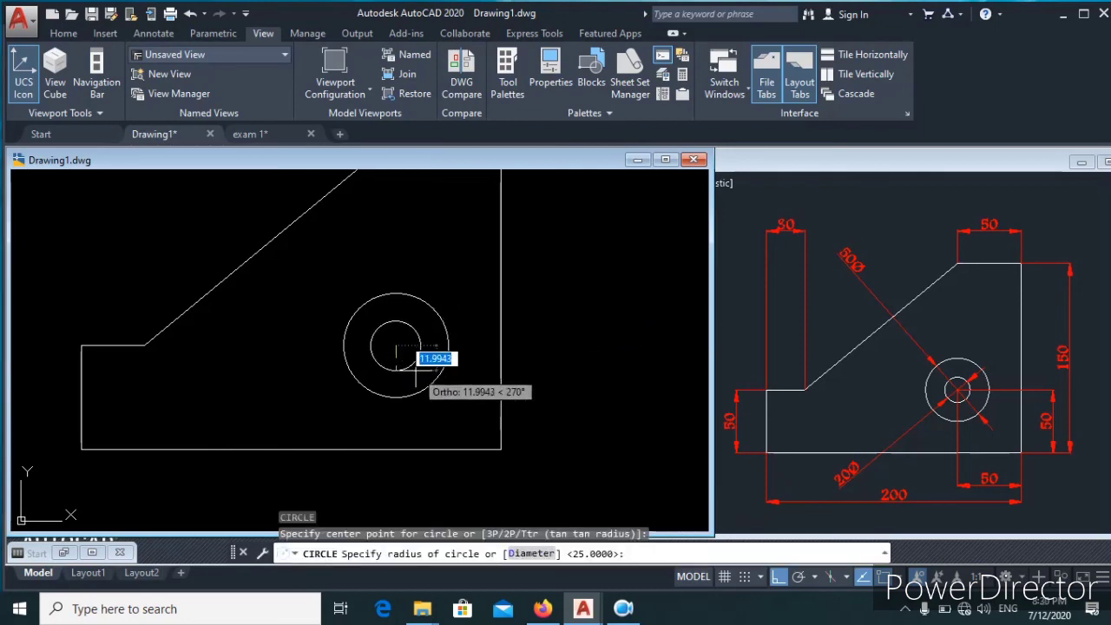
{"action": "type", "text": "d"}
{"action": "key", "text": "Return"}
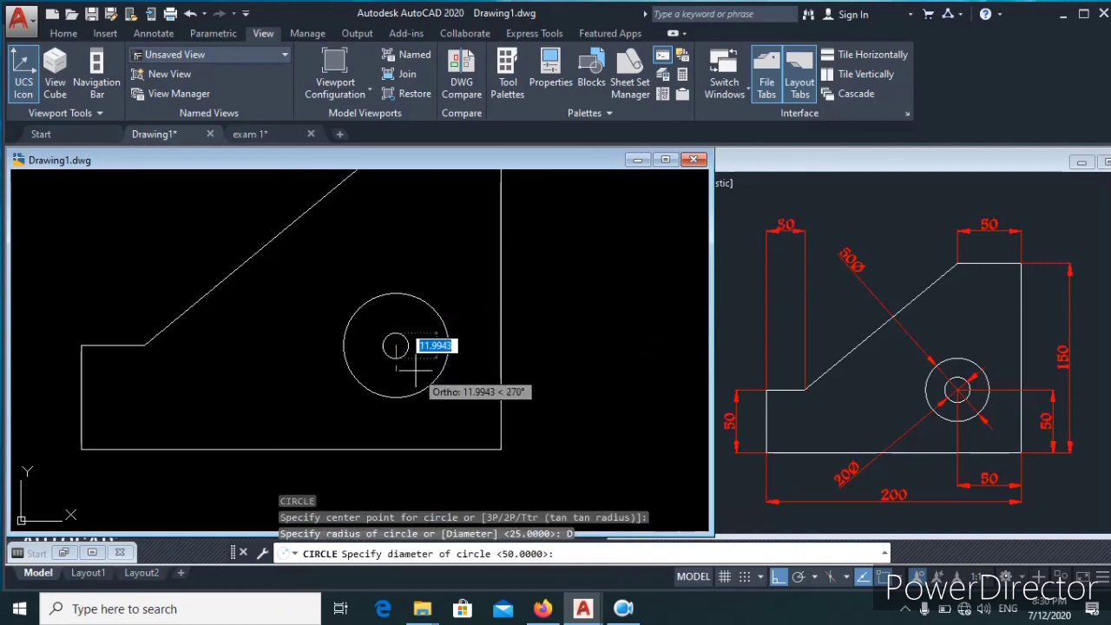
{"action": "type", "text": "20"}
{"action": "key", "text": "Return"}
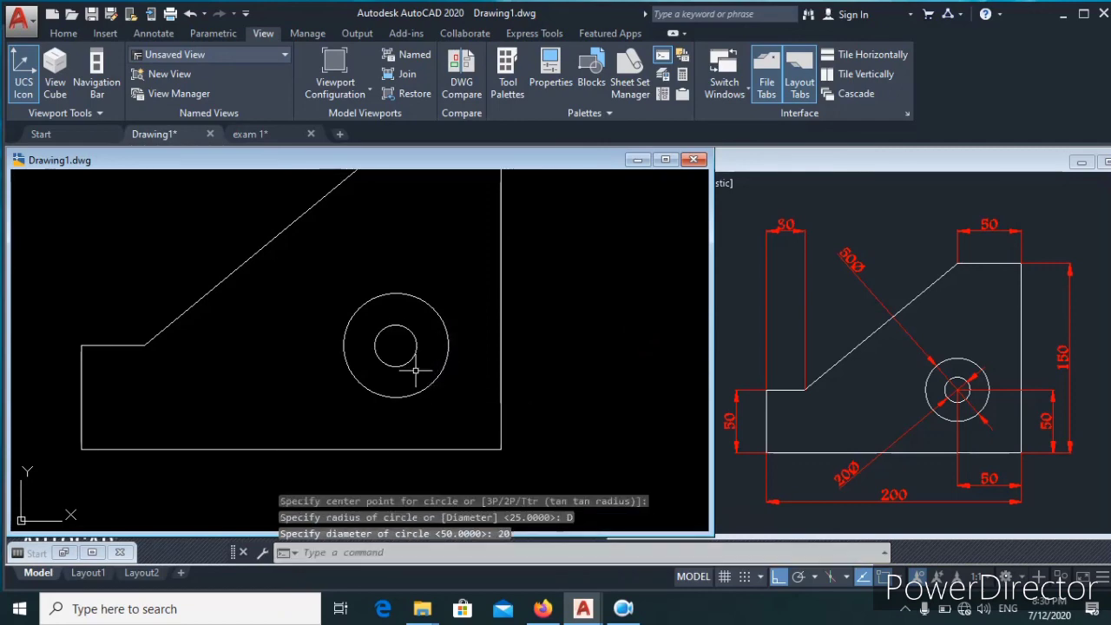
{"action": "scroll", "coordinate": [438, 358], "scroll_direction": "down", "scroll_amount": 2}
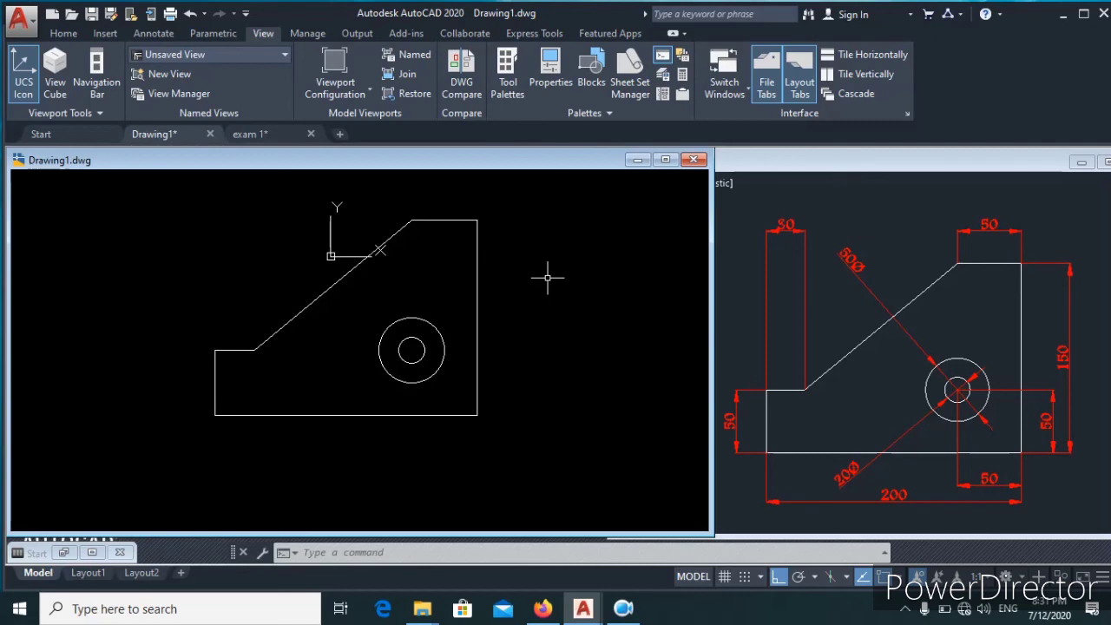
{"action": "left_click", "coordinate": [632, 609]}
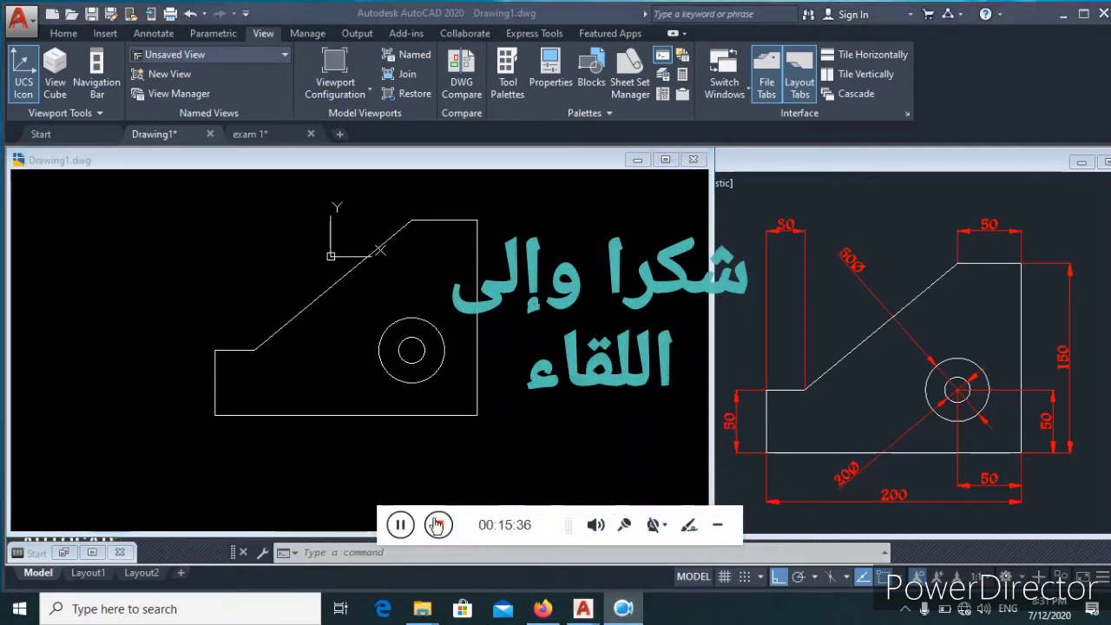